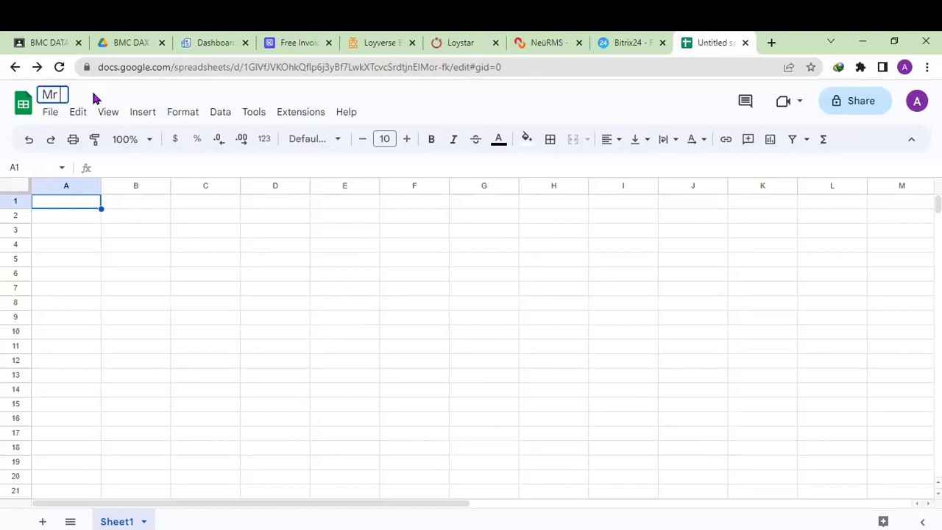
# Name the spreadsheet "Mr vicks stores- expenses"
pyautogui.write('vicks')
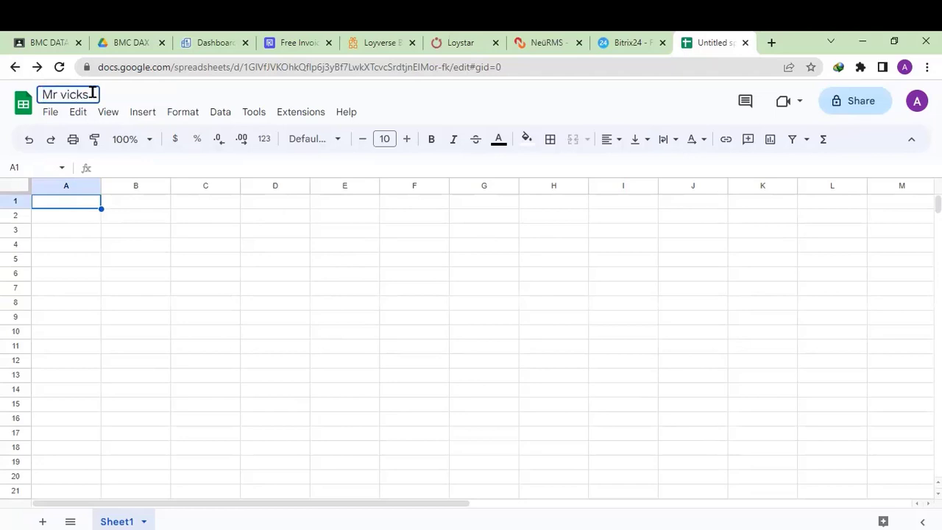
pyautogui.write(' stores')
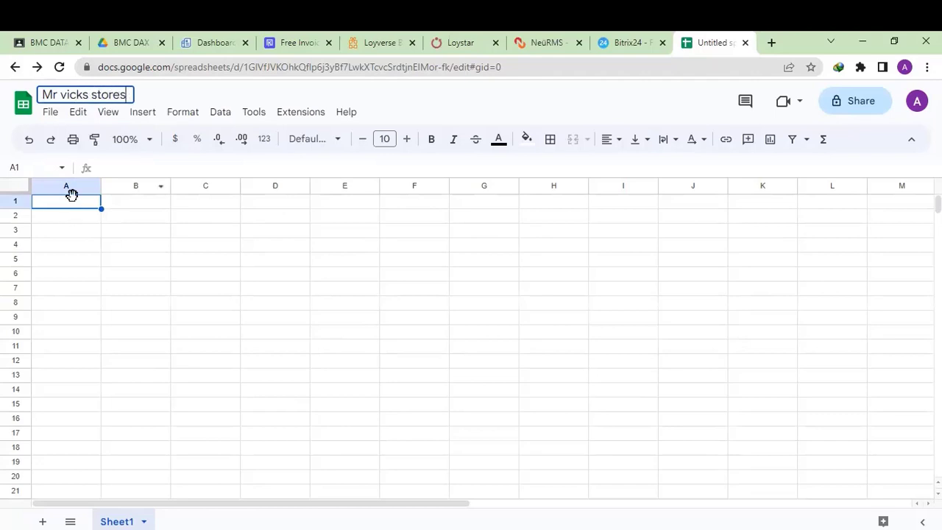
pyautogui.write('- ')
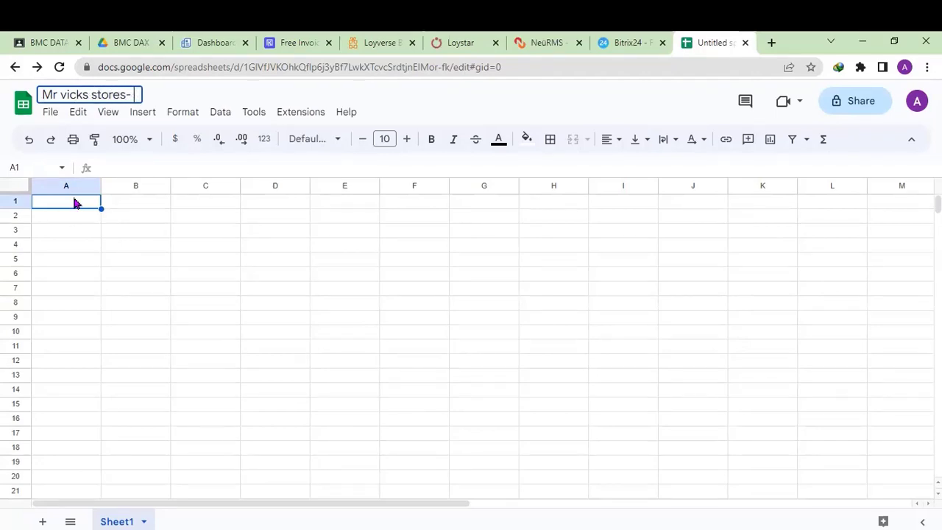
pyautogui.write('expenses')
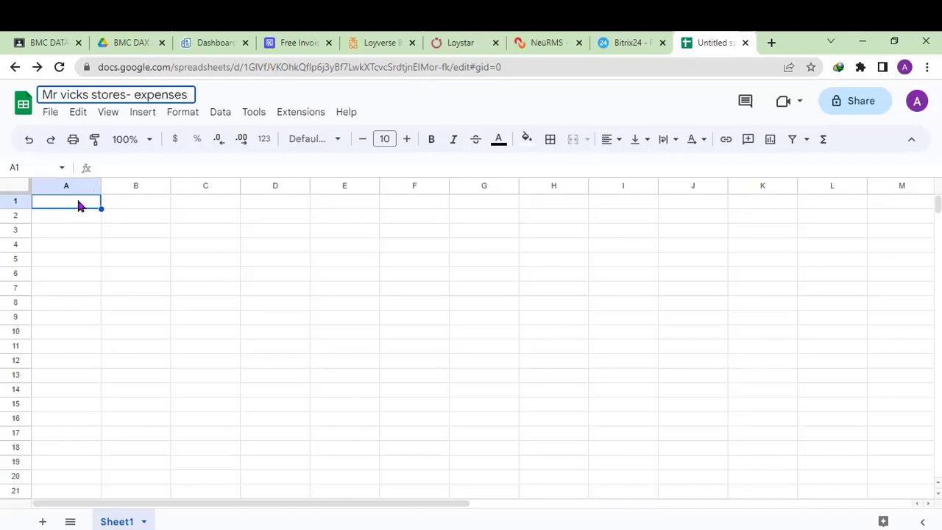
pyautogui.click(79, 206)
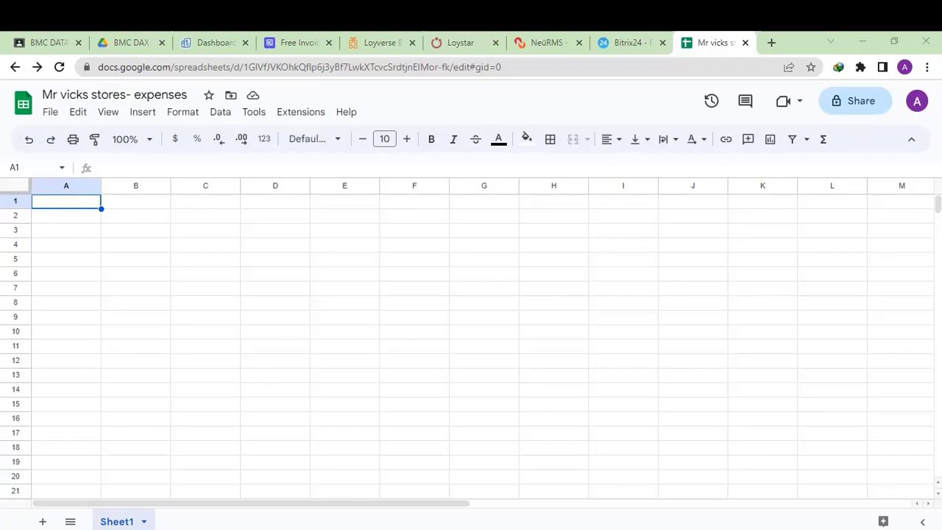
pyautogui.click(72, 206)
pyautogui.write('date')
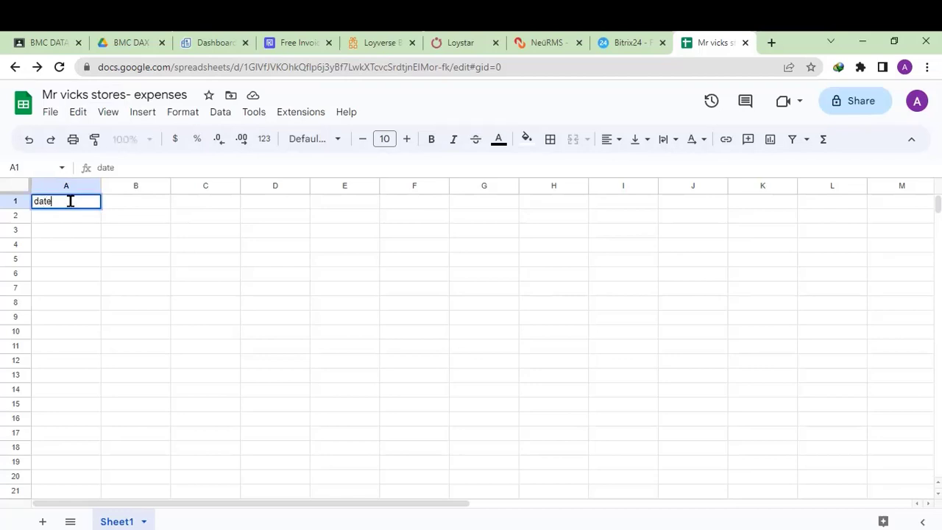
pyautogui.press('BackSpace')
pyautogui.press('BackSpace')
pyautogui.press('BackSpace')
pyautogui.press('BackSpace')
pyautogui.press('Tab')
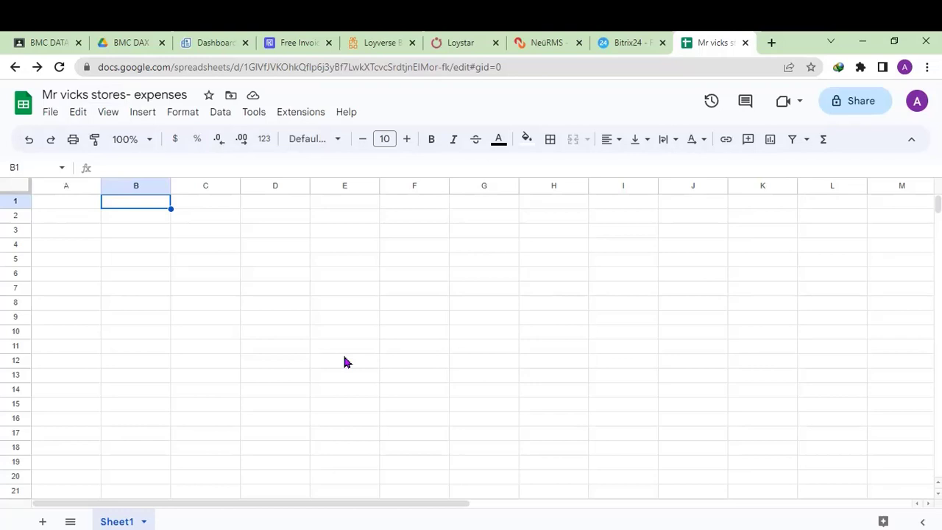
# Enter the column headers DATE in cell A1 and DESCRIPTION in cell B1
pyautogui.click(81, 204)
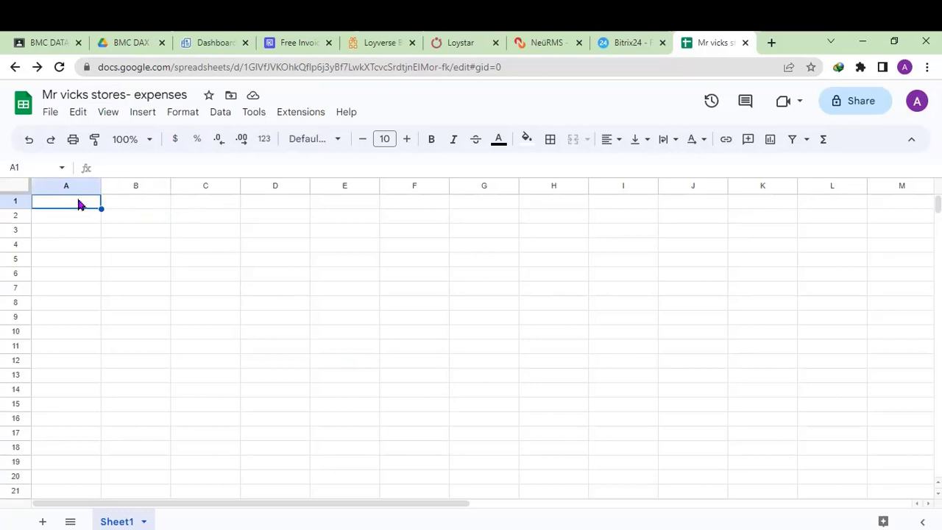
pyautogui.write('DAT')
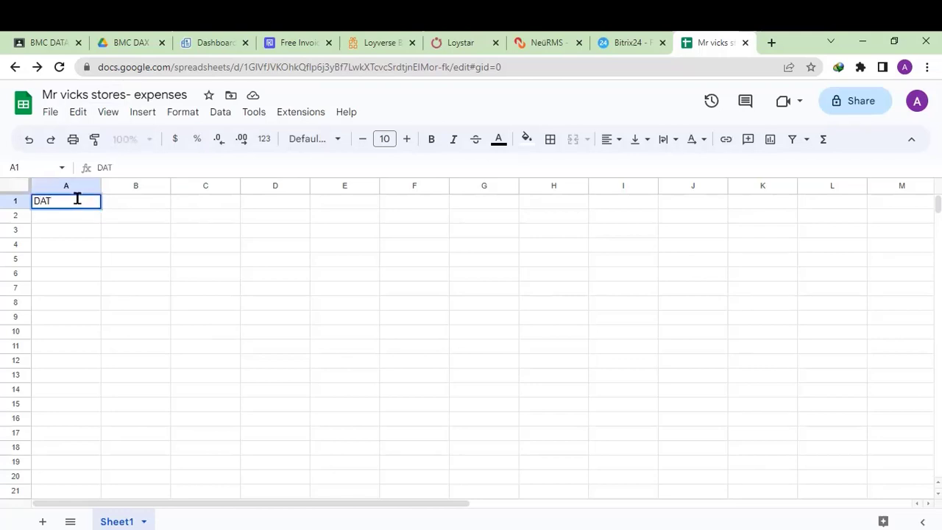
pyautogui.write('E')
pyautogui.press('Tab')
pyautogui.write('DE')
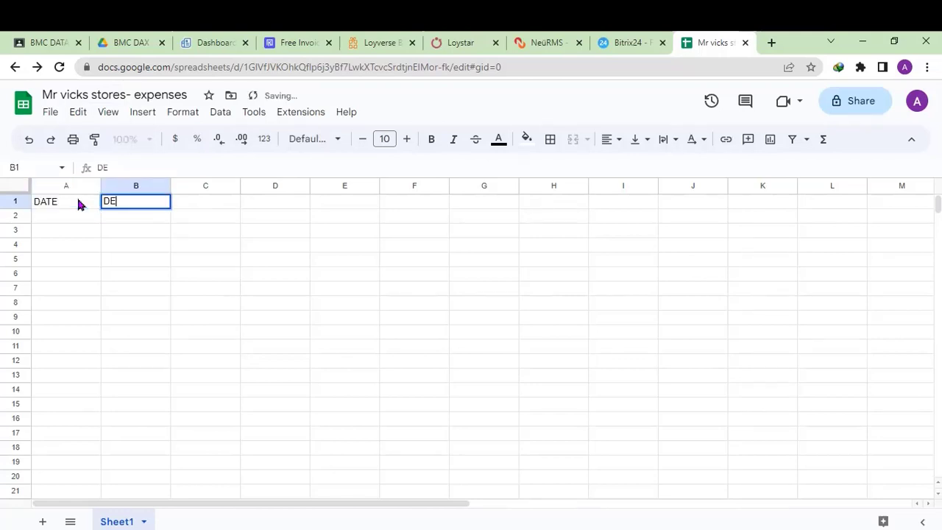
pyautogui.write('SCRIPTION')
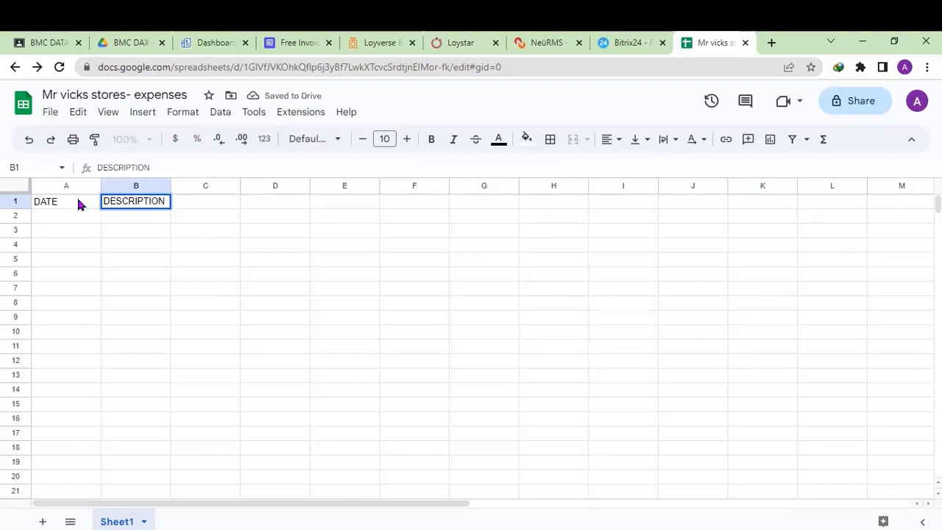
pyautogui.press('Tab')
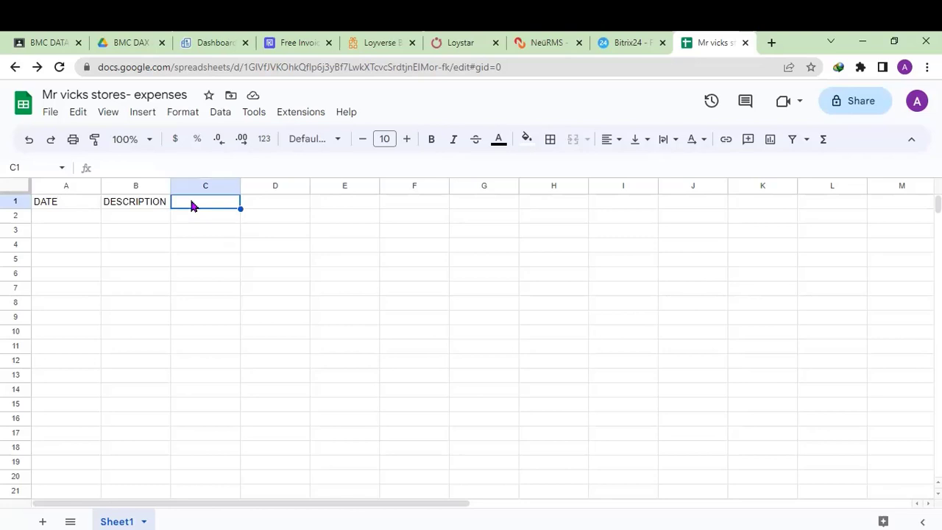
# Add the column headers INFLOW in cell C1 and OUTFLOW in cell D1
pyautogui.click(436, 203)
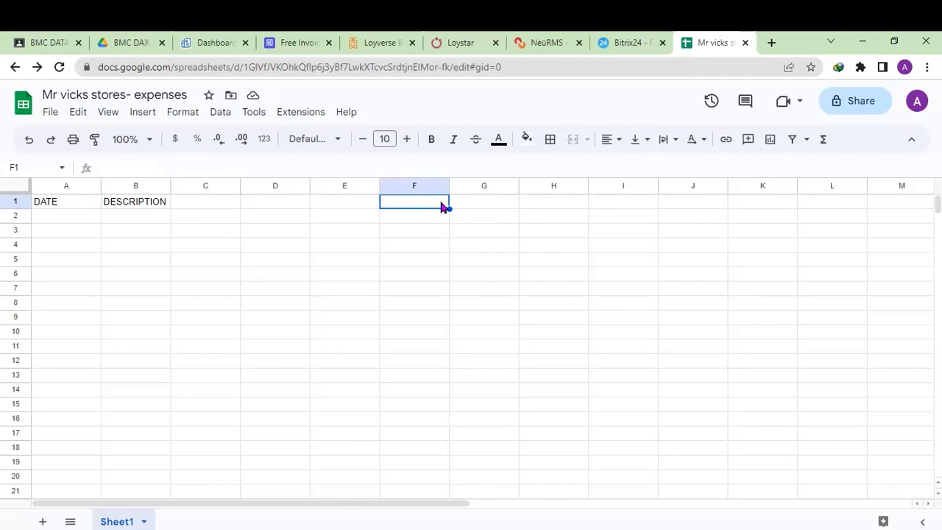
pyautogui.click(216, 208)
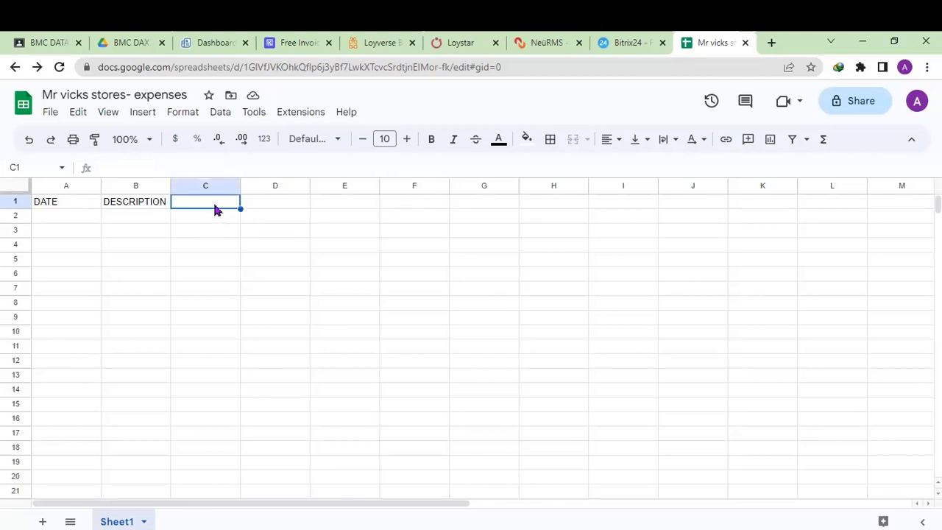
pyautogui.write('IN')
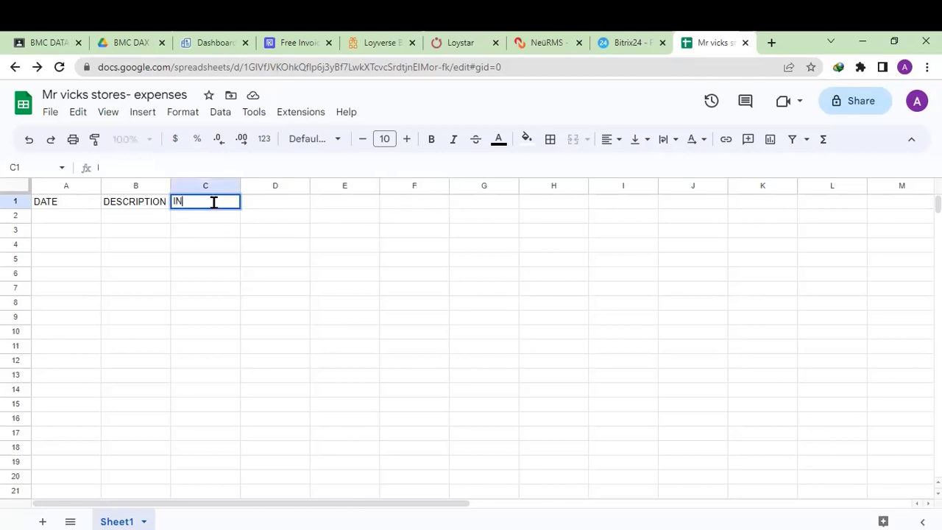
pyautogui.write('FLOW')
pyautogui.press('Tab')
pyautogui.write('OUTF')
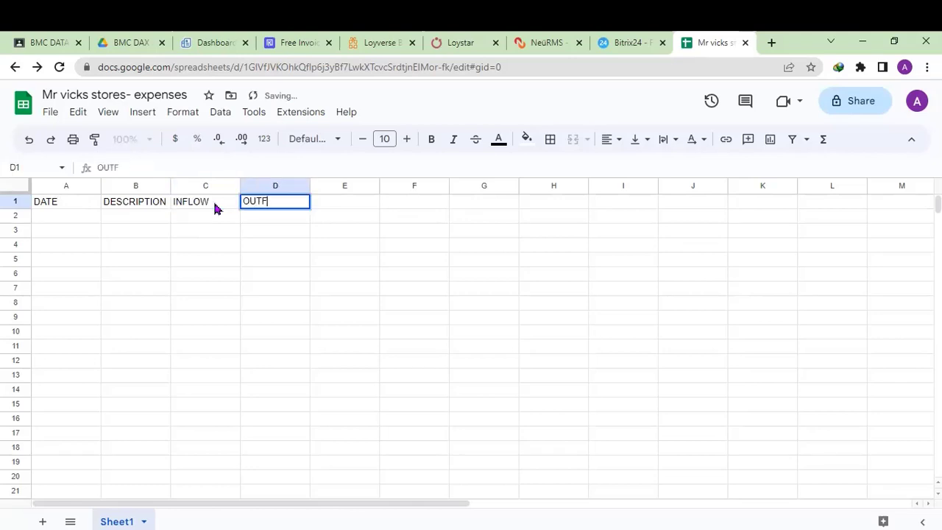
pyautogui.write('LOW')
pyautogui.press('Tab')
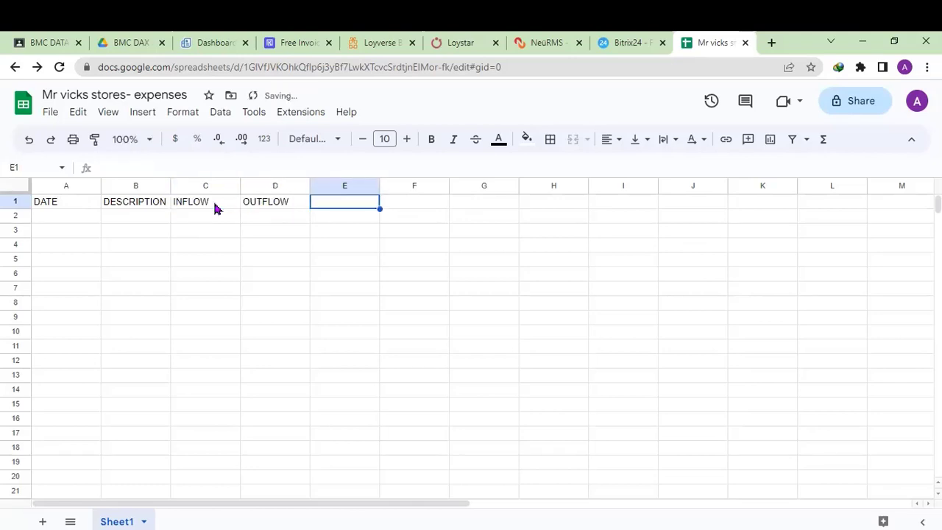
# Add the column headers BALANCE in cell E1 and CATEGORY in cell F1
pyautogui.write('BALANCE')
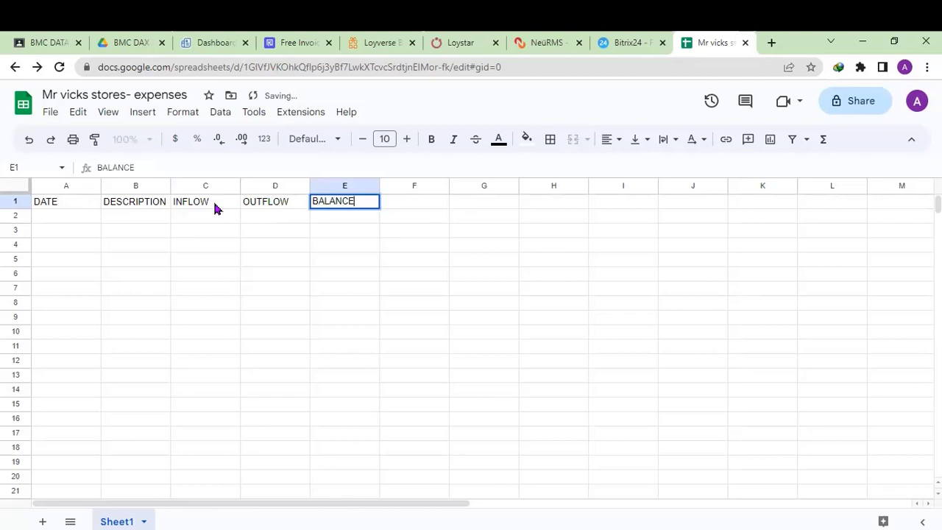
pyautogui.press('Tab')
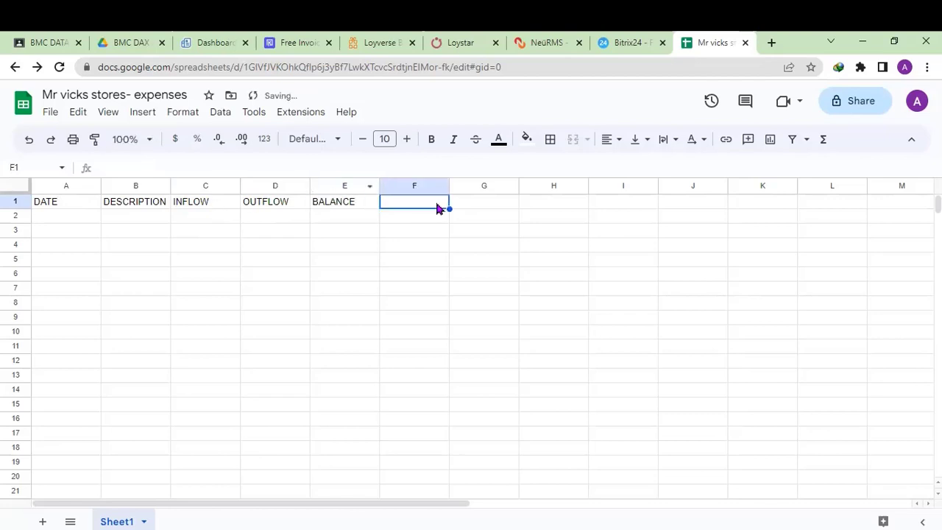
pyautogui.write('CATE')
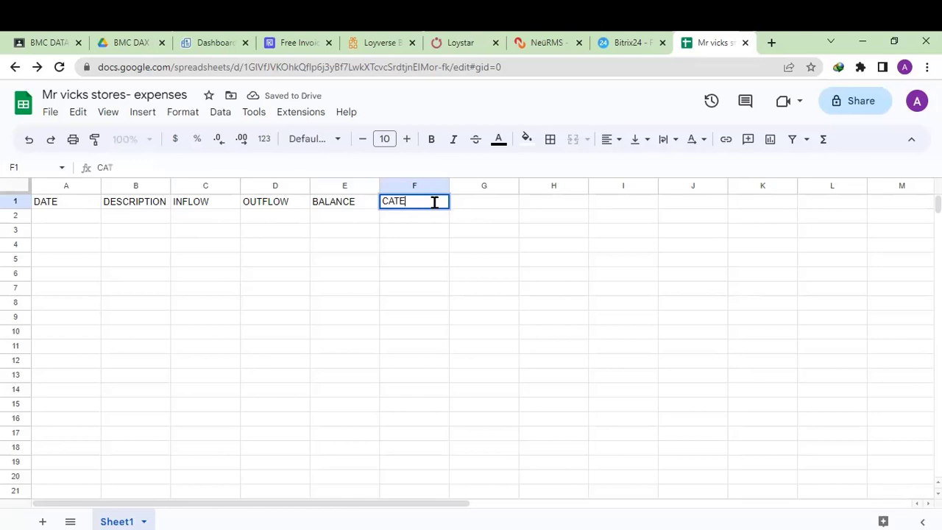
pyautogui.write('GORY')
pyautogui.click(455, 220)
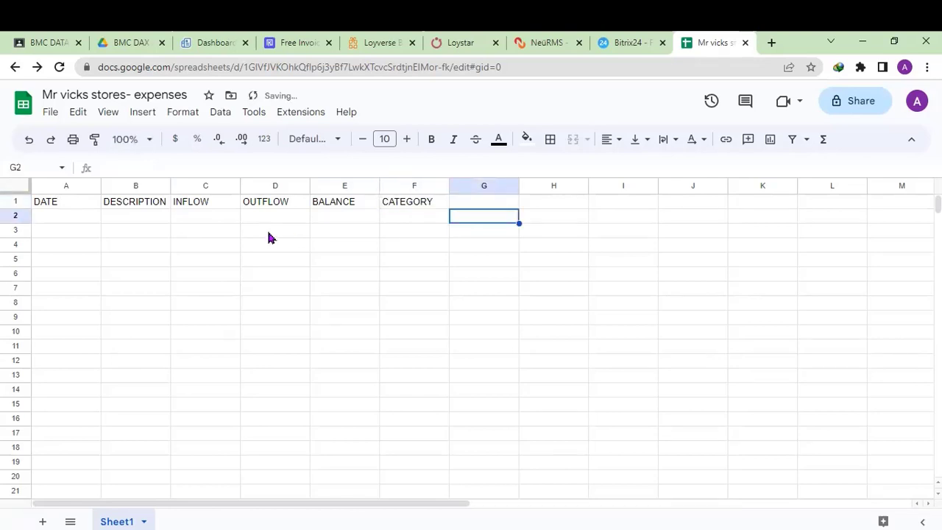
pyautogui.click(425, 187)
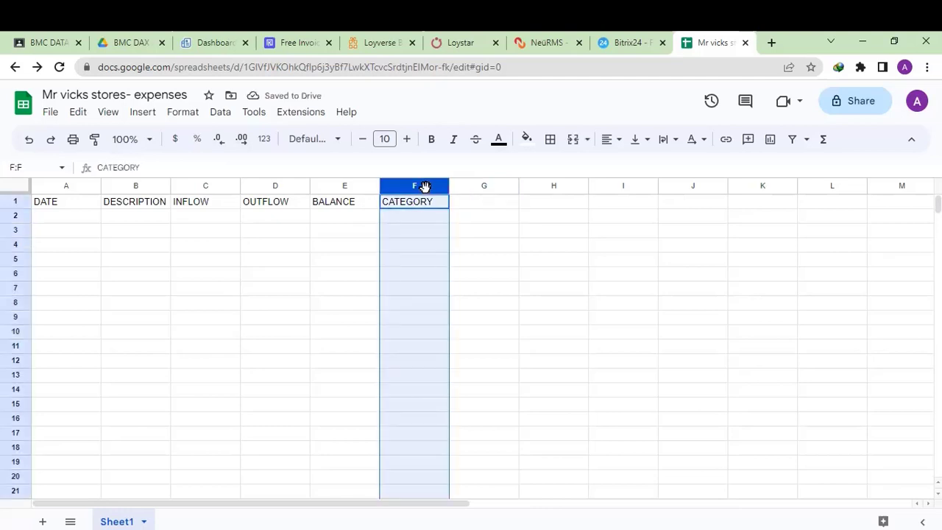
pyautogui.click(64, 187)
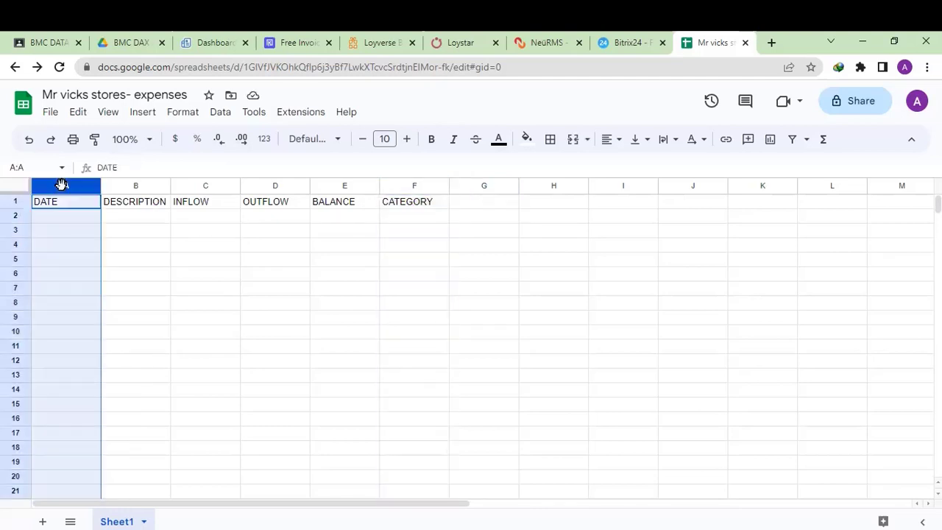
pyautogui.click(132, 191)
pyautogui.click(139, 206)
pyautogui.click(143, 217)
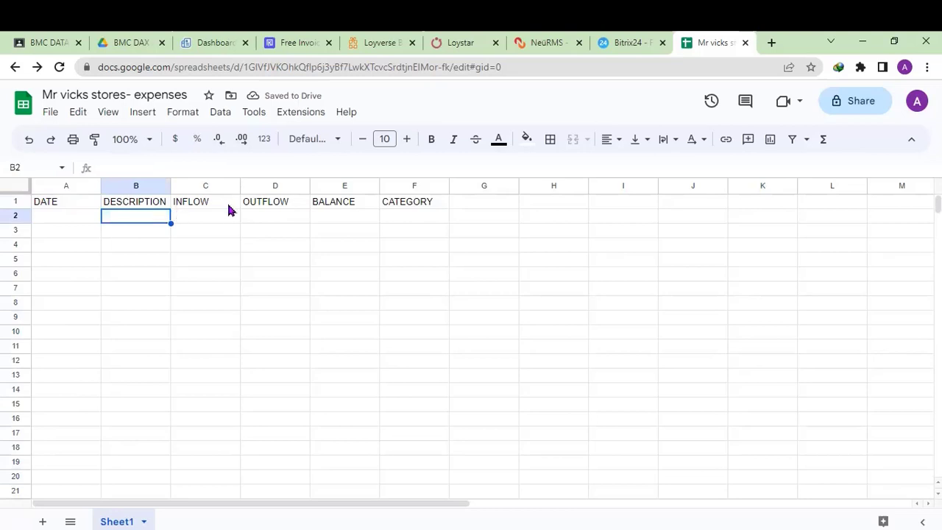
pyautogui.click(270, 221)
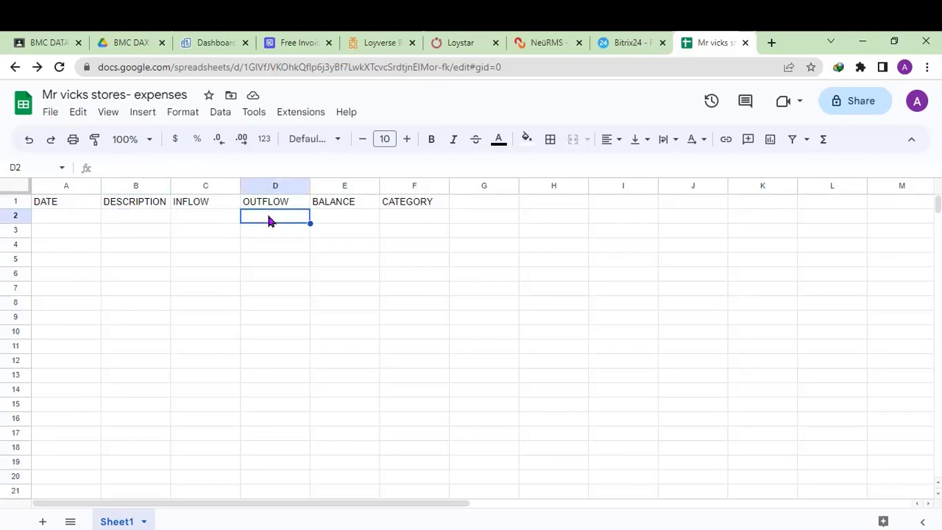
pyautogui.click(407, 218)
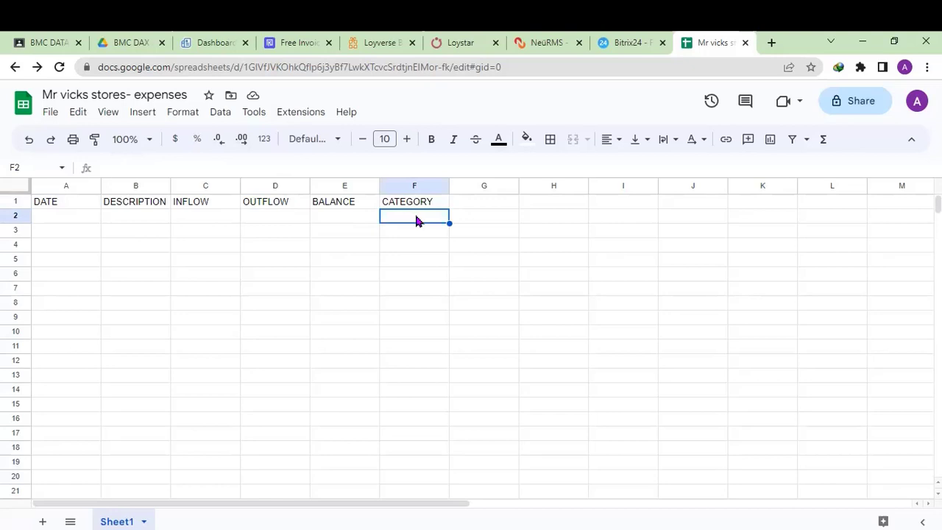
pyautogui.click(356, 219)
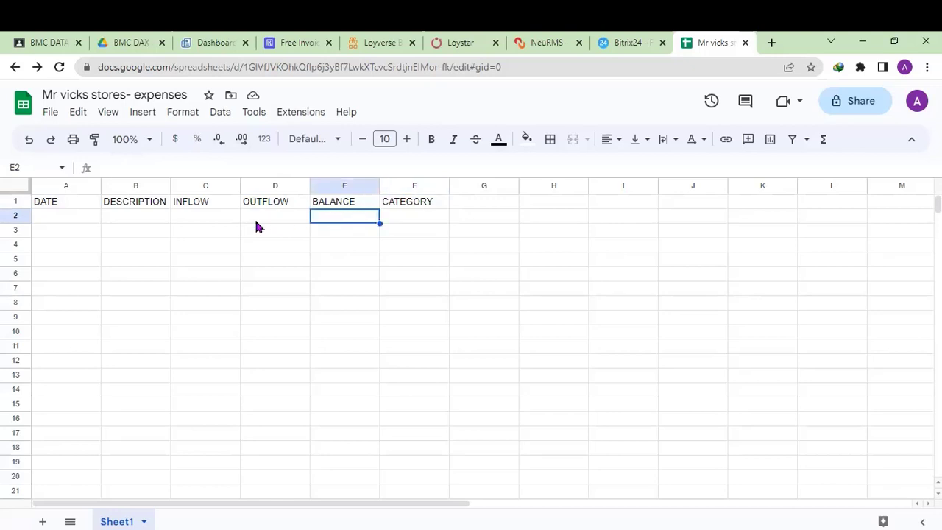
pyautogui.click(216, 220)
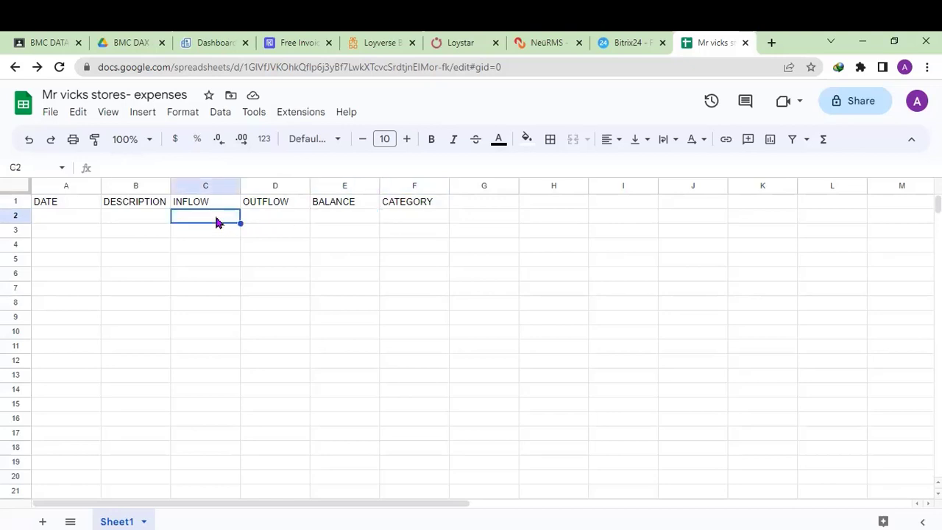
pyautogui.click(80, 218)
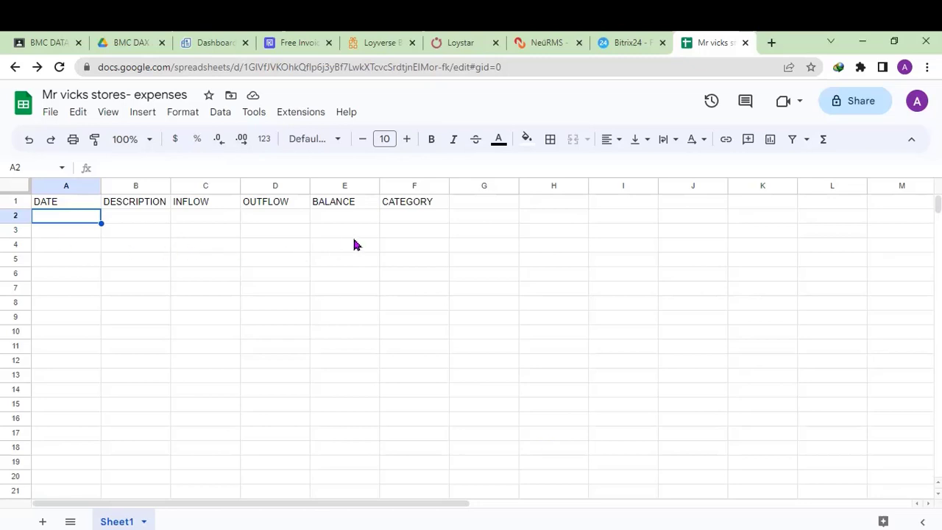
# Add the column header CASH/BANK in cell G1, after the CATEGORY header
pyautogui.click(476, 209)
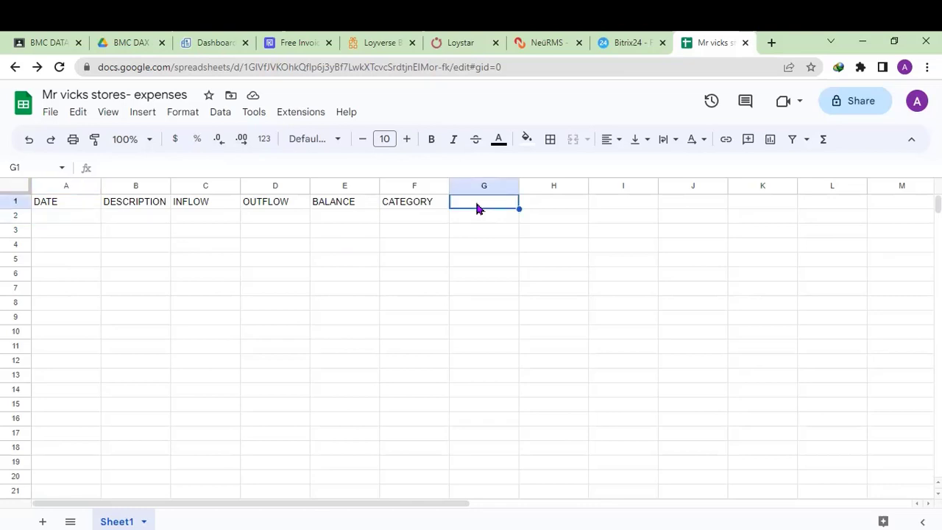
pyautogui.write('R')
pyautogui.press('BackSpace')
pyautogui.write('CAS')
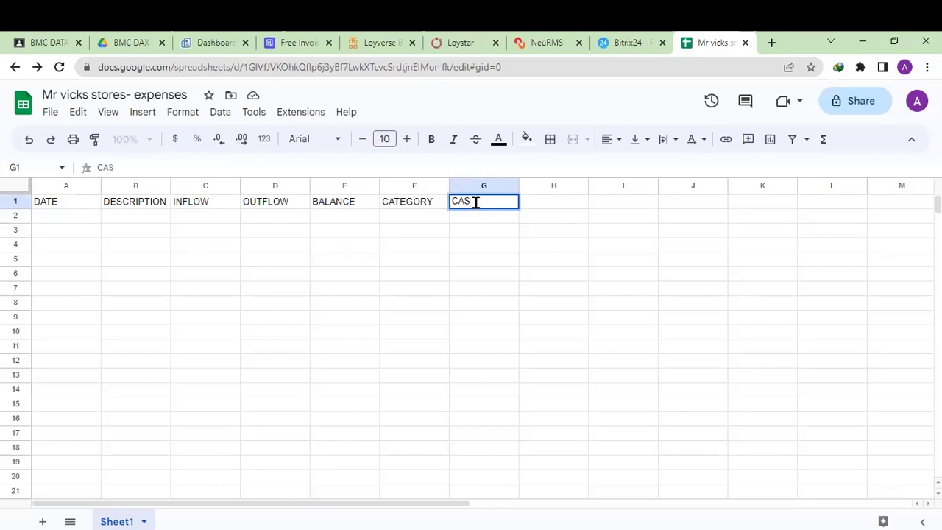
pyautogui.write('H/BANK')
pyautogui.press('Return')
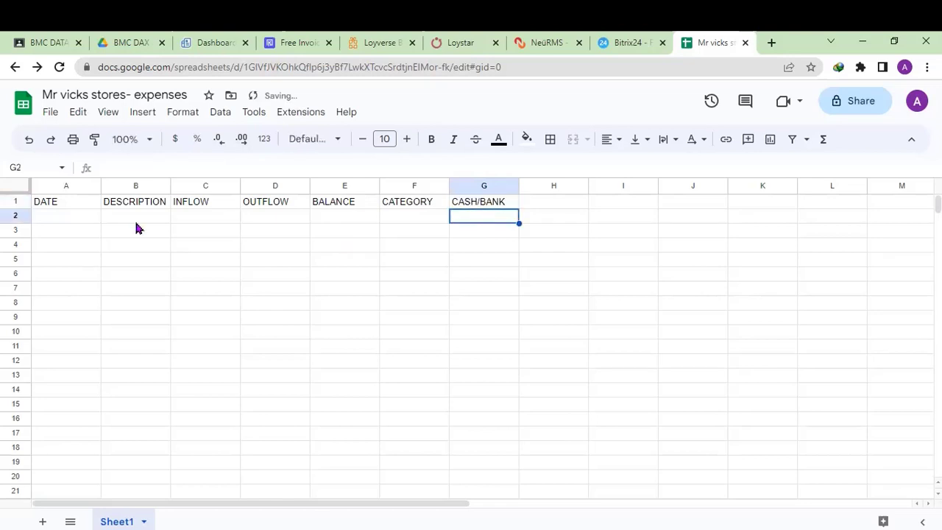
# Start the first expense entry in row 2 with the date 1/5/23 and the description tRANSPORTATION
pyautogui.click(91, 220)
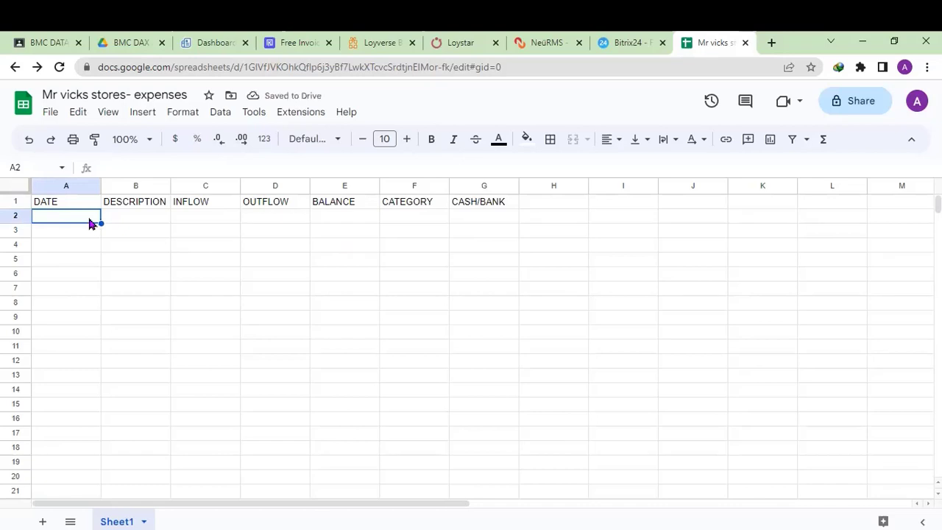
pyautogui.write('1/')
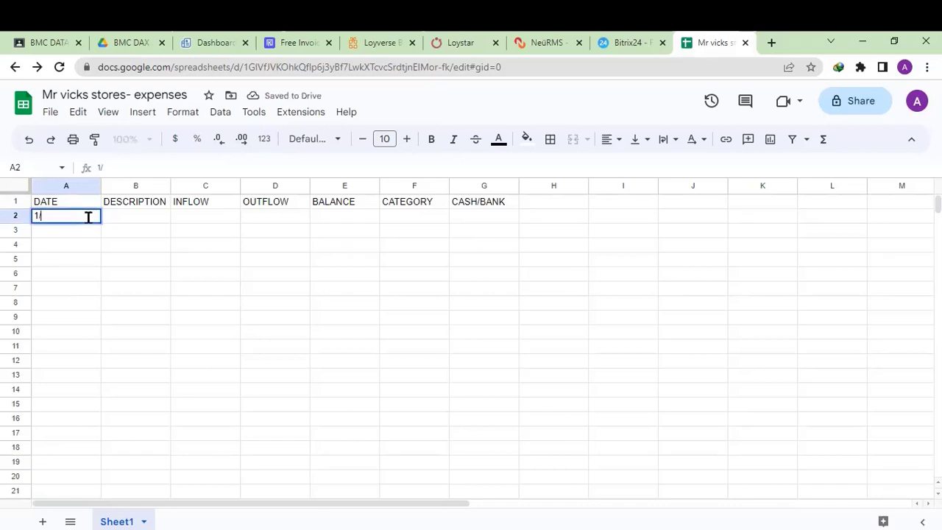
pyautogui.write('5/23')
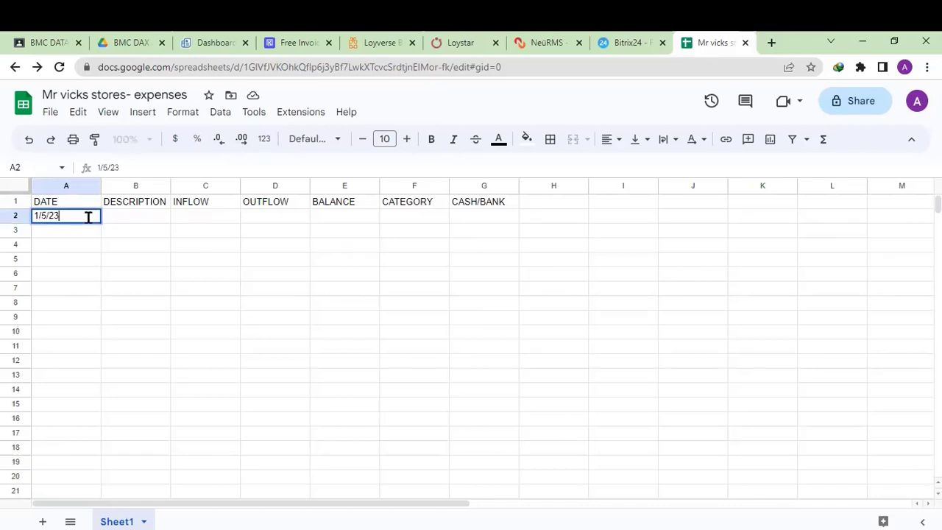
pyautogui.press('Tab')
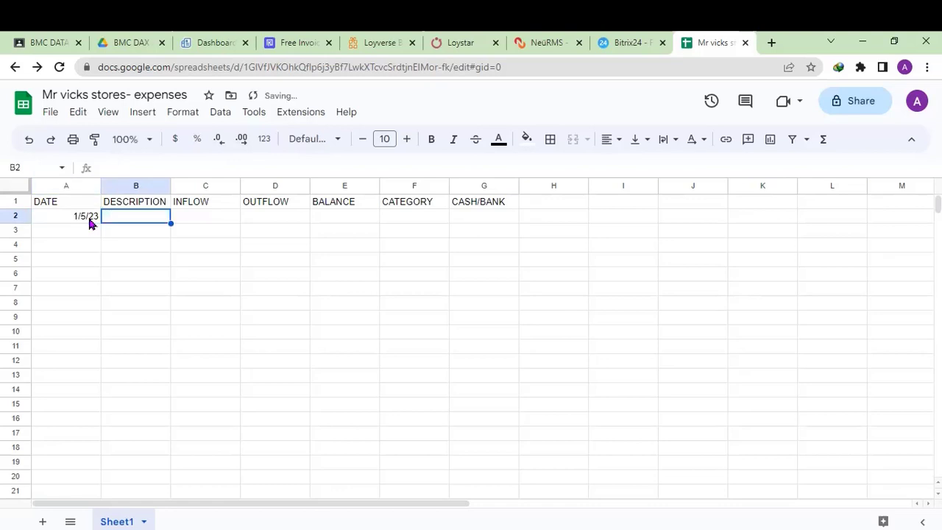
pyautogui.doubleClick(153, 214)
pyautogui.write('tRA')
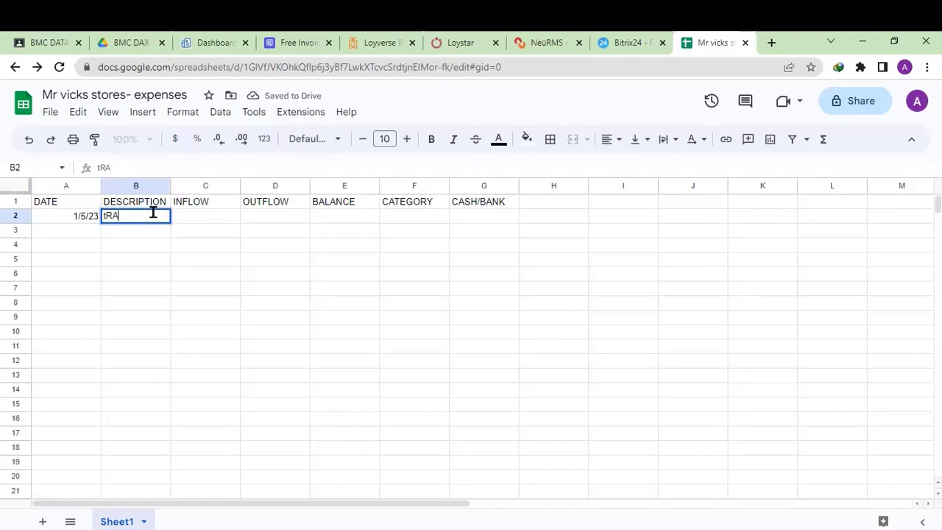
pyautogui.write('NSPORTATION')
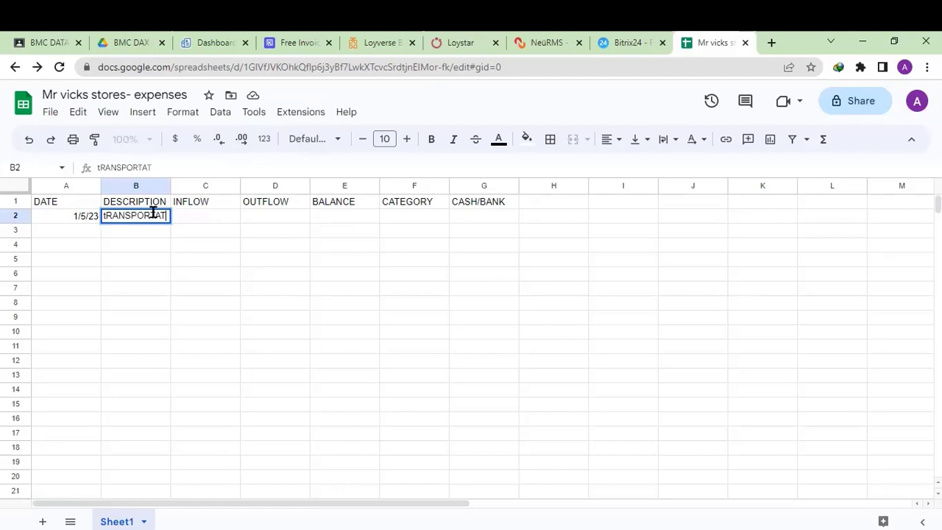
pyautogui.press('Tab')
# Enter 450 as the outflow of the transportation expense in cell D2, leaving its inflow cell empty
pyautogui.press('Tab')
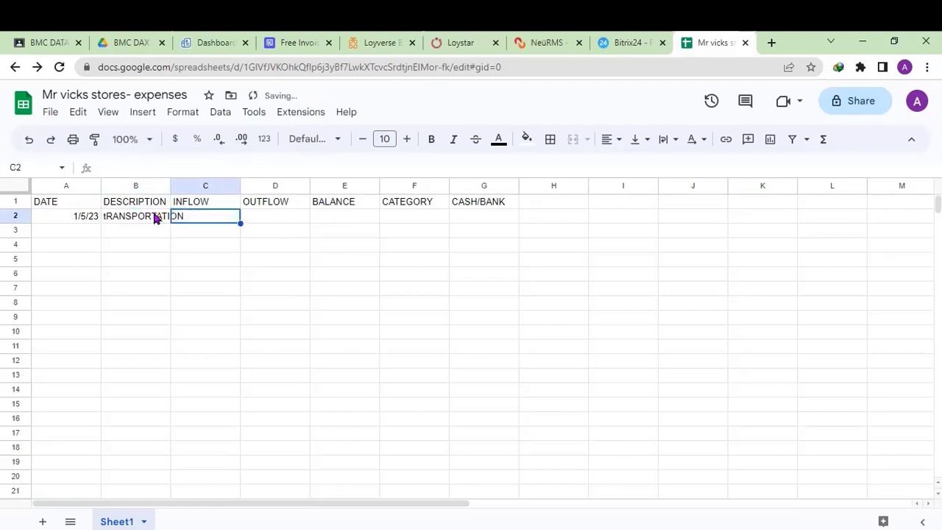
pyautogui.write('450')
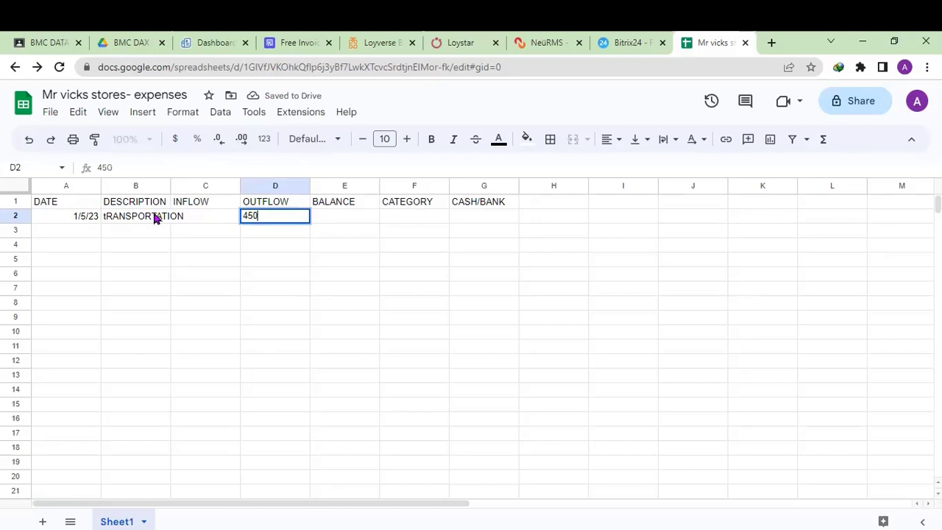
pyautogui.press('Tab')
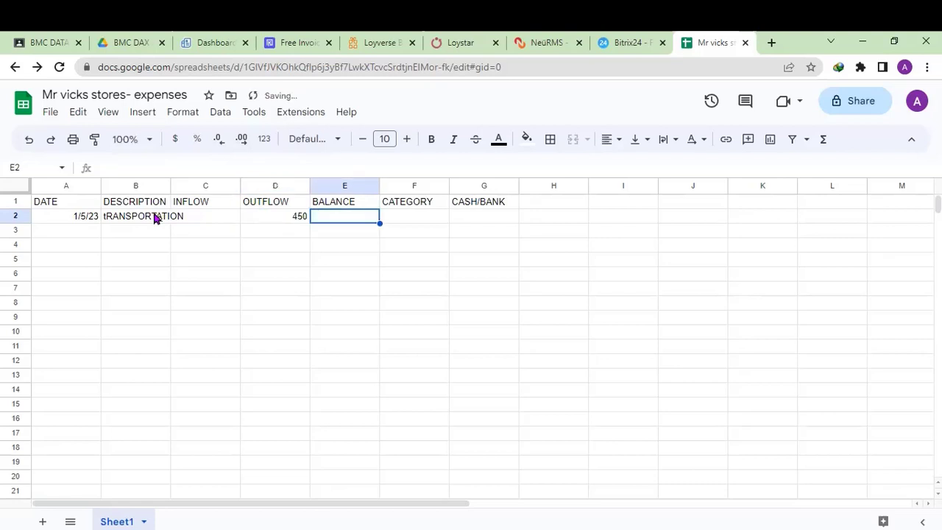
# Enter CASH in the CASH/BANK column for the transportation expense in cell G2, without the suggested ending
pyautogui.press('Tab')
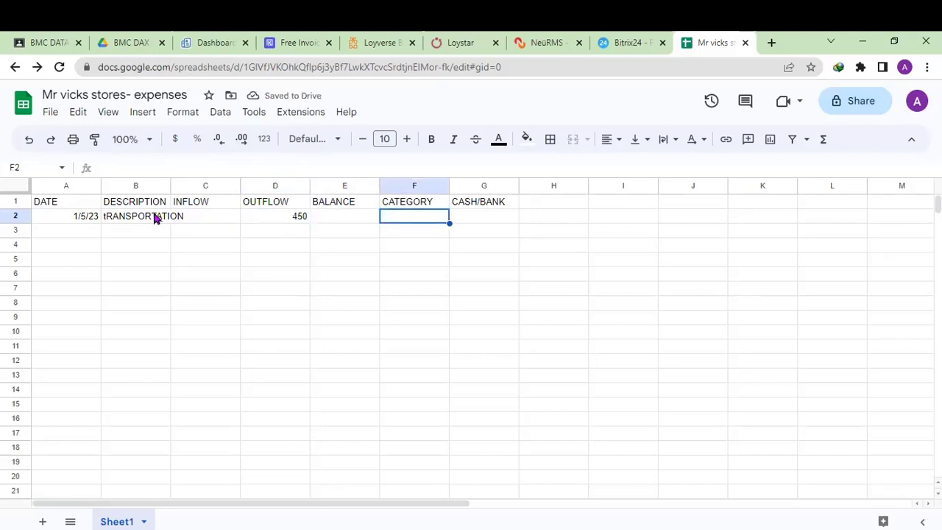
pyautogui.press('Tab')
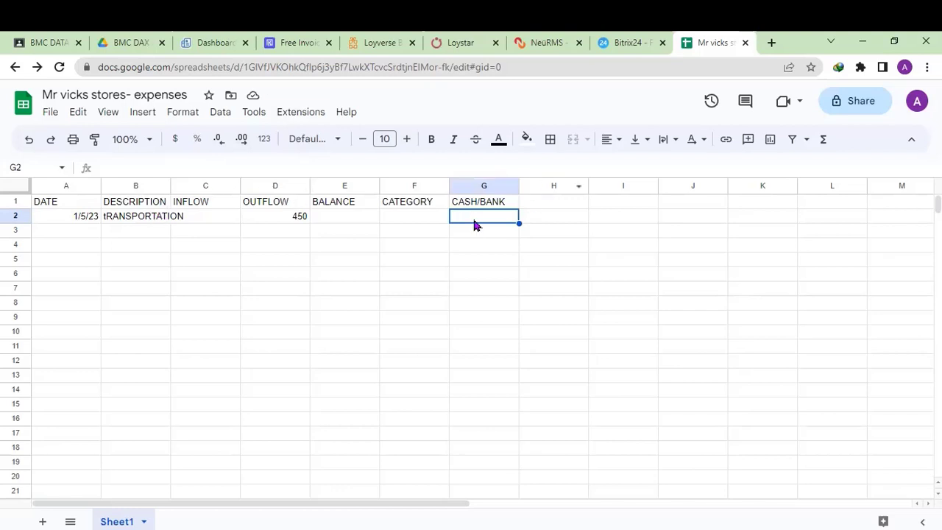
pyautogui.write('PER')
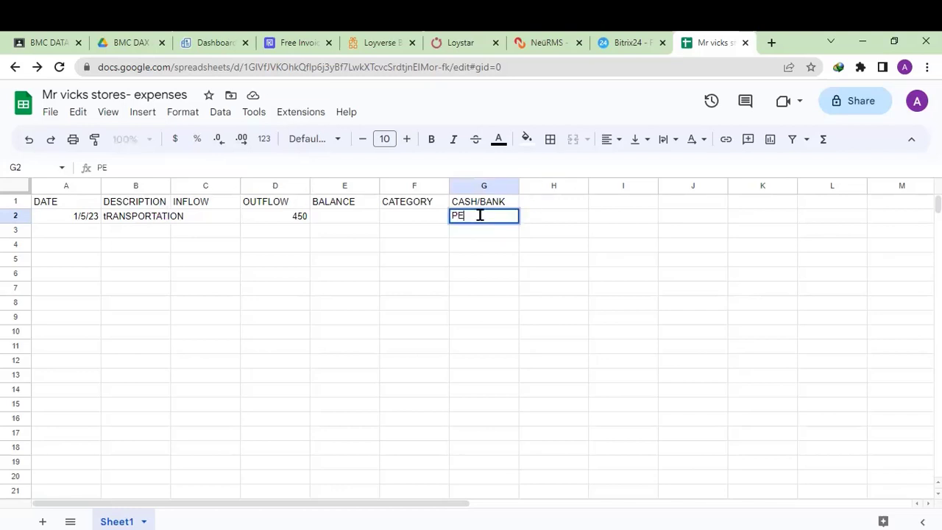
pyautogui.press('BackSpace')
pyautogui.press('BackSpace')
pyautogui.press('BackSpace')
pyautogui.write('CAS')
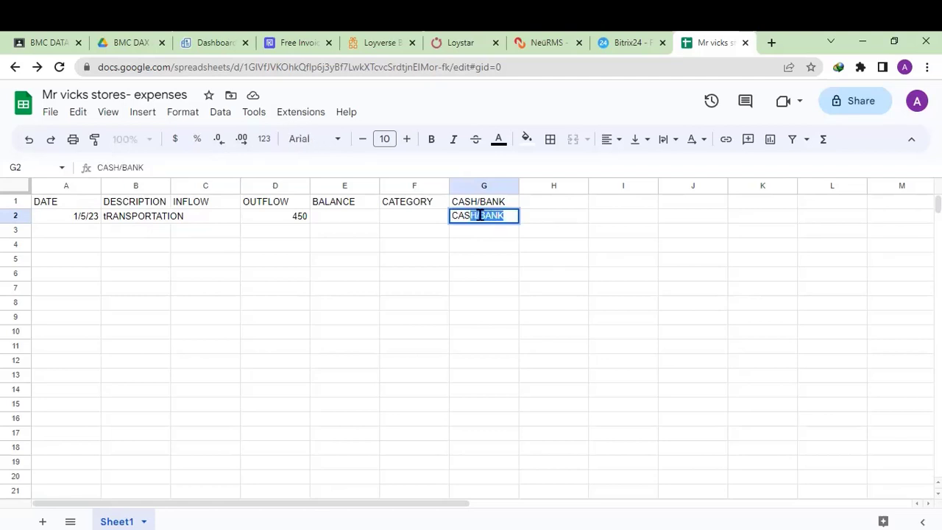
pyautogui.write('H')
pyautogui.press('BackSpace')
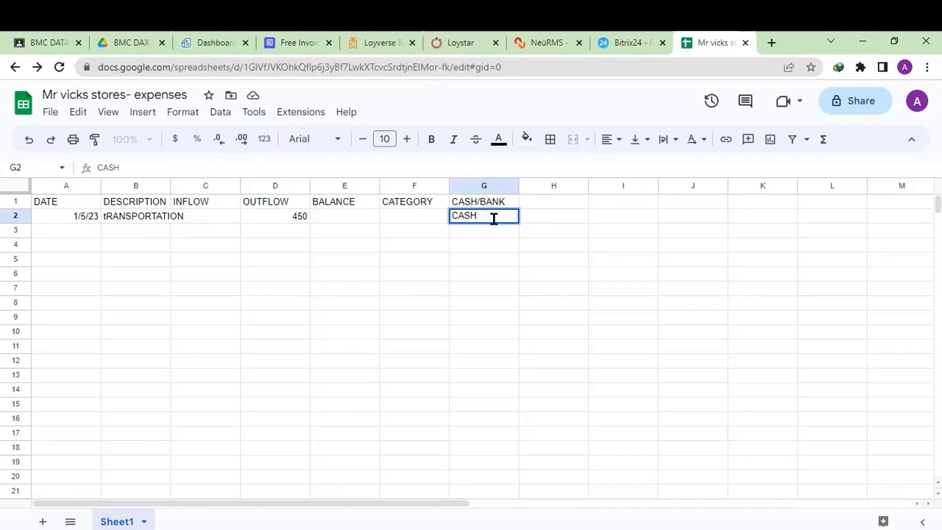
# Enter the category TRANSPORATION for the first expense in cell F2
pyautogui.click(425, 212)
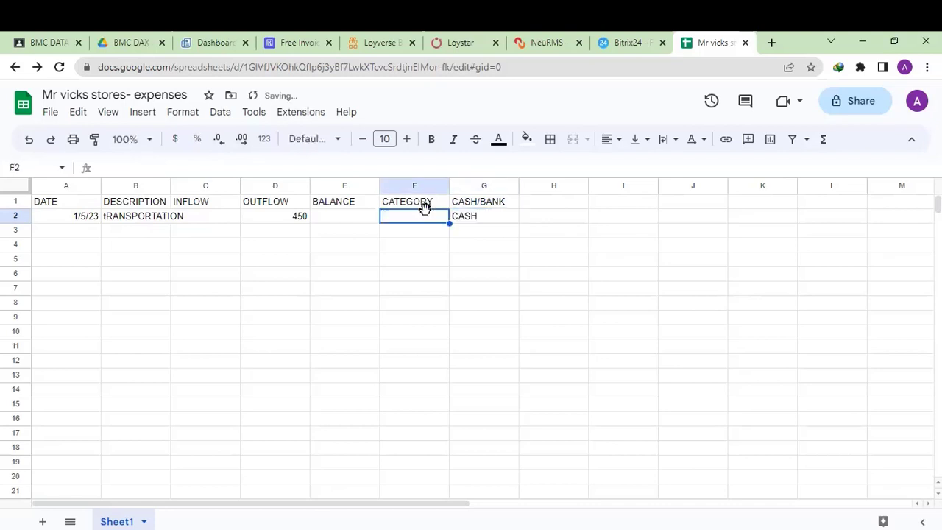
pyautogui.write('TRAN')
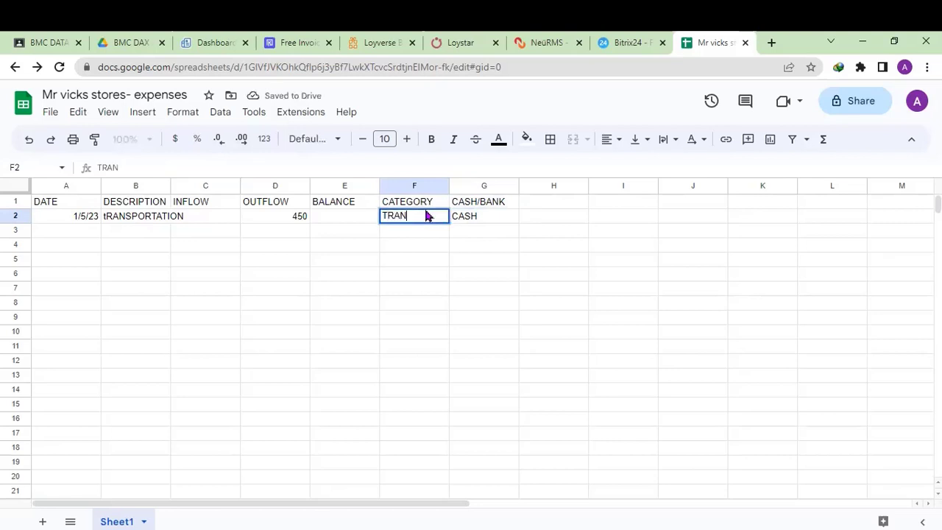
pyautogui.write('SPORATION')
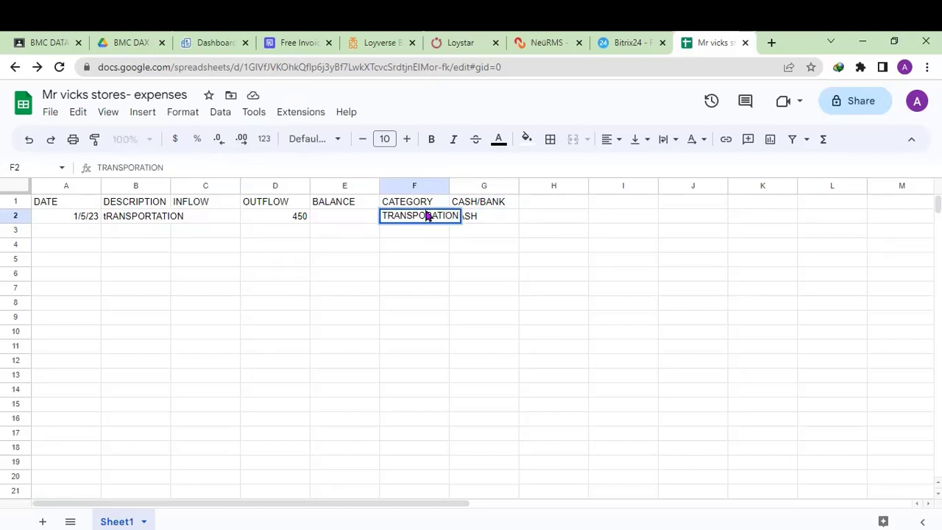
pyautogui.press('Return')
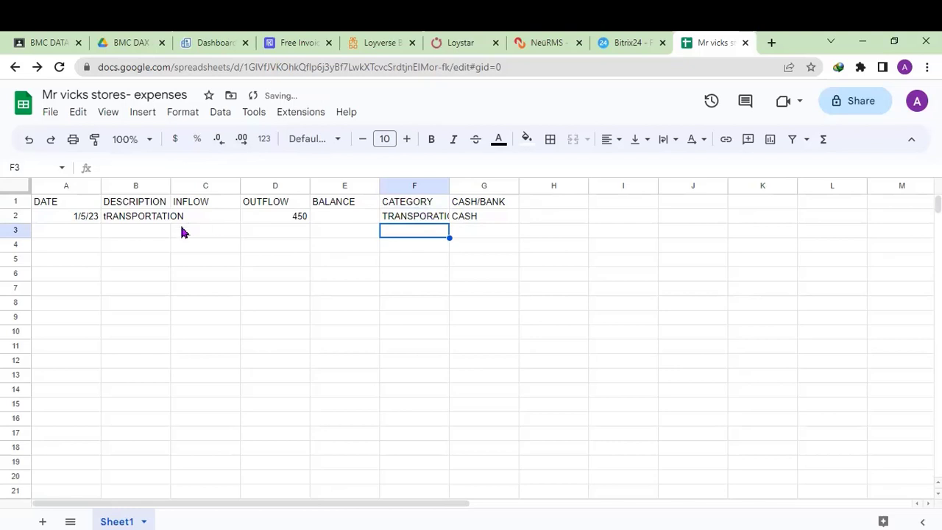
# Start the second expense entry by entering the date 2/5/23 in cell A3
pyautogui.click(84, 234)
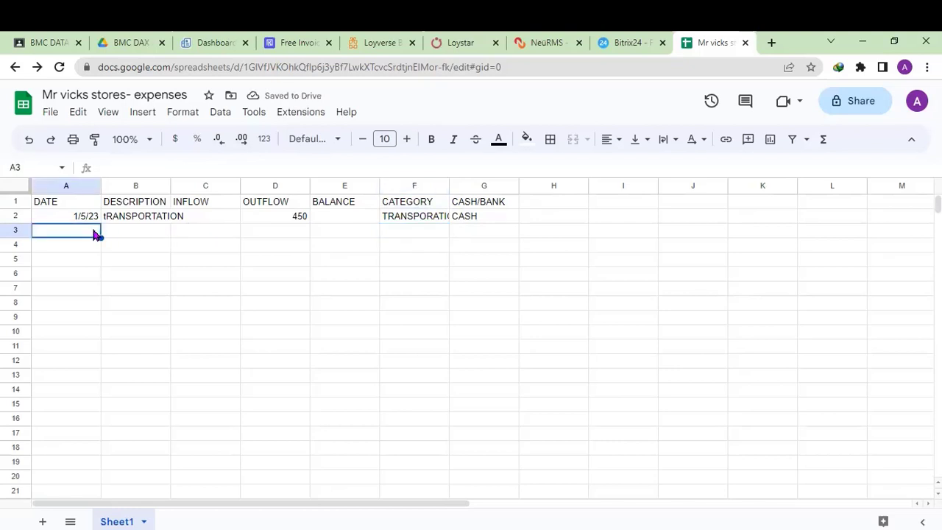
pyautogui.write('2/')
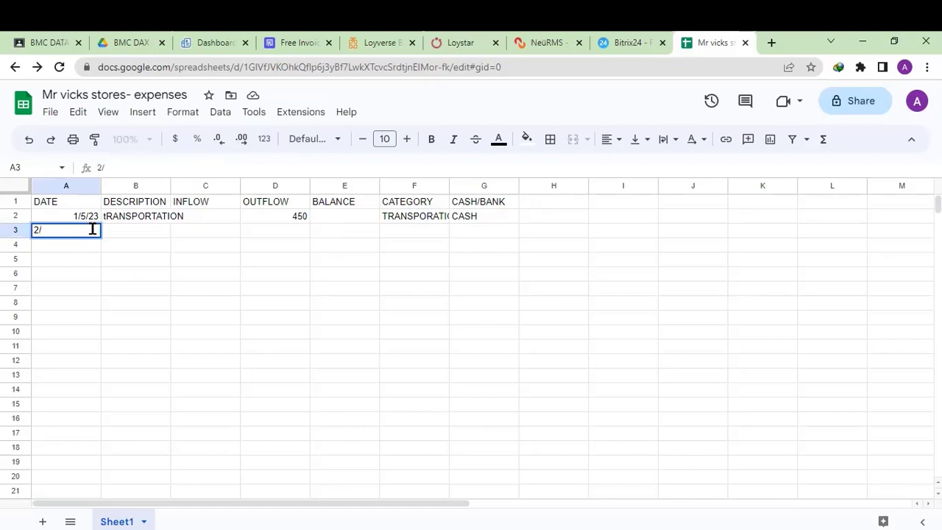
pyautogui.write('5/')
pyautogui.write('23')
pyautogui.press('Tab')
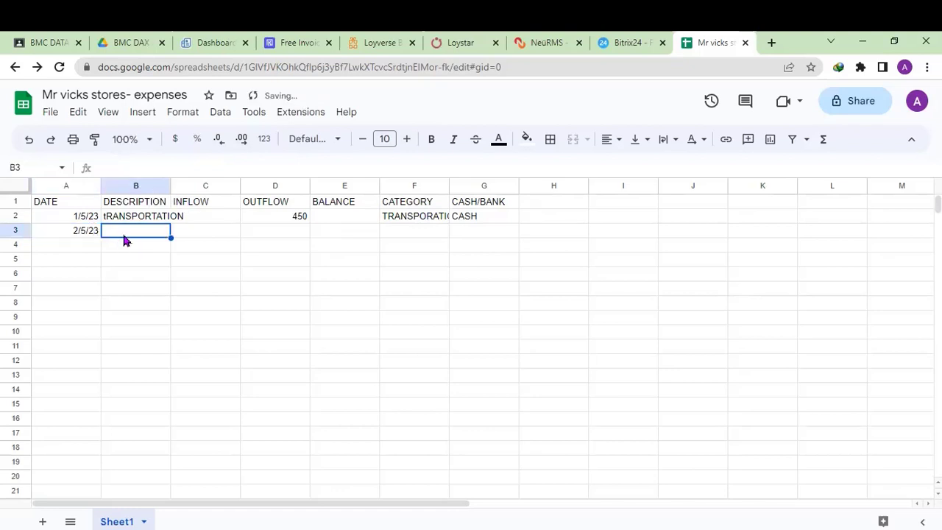
# Enter the description PURCHSE OF AIRTIME for the second expense in cell B3
pyautogui.write('PUR')
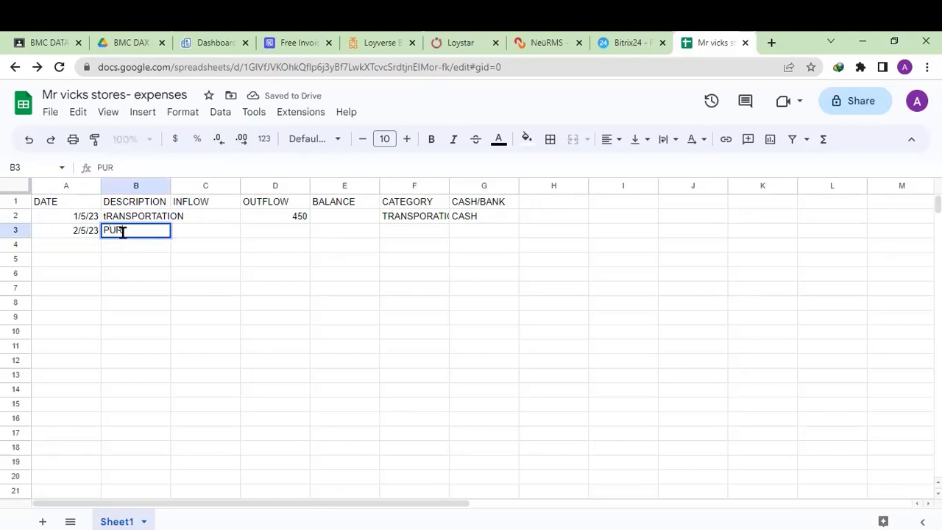
pyautogui.write('CHSE')
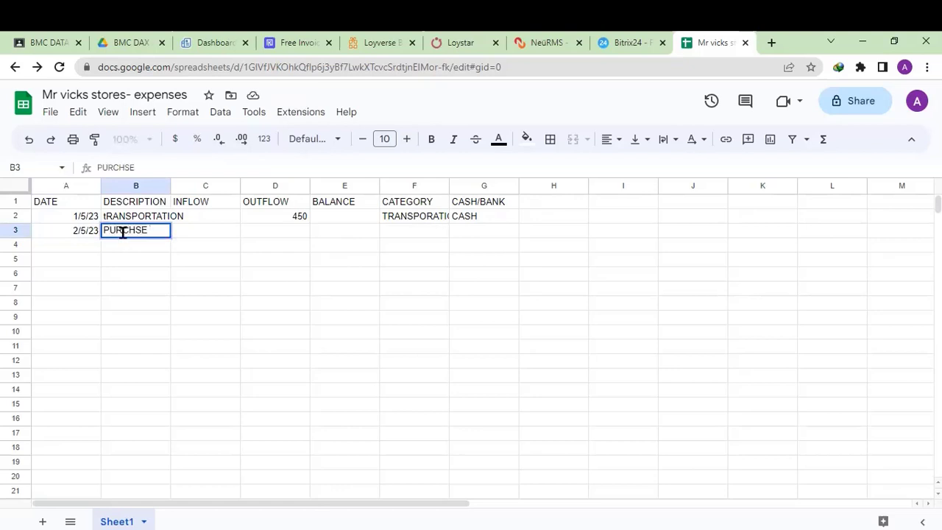
pyautogui.write(' OF')
pyautogui.write('AIRT')
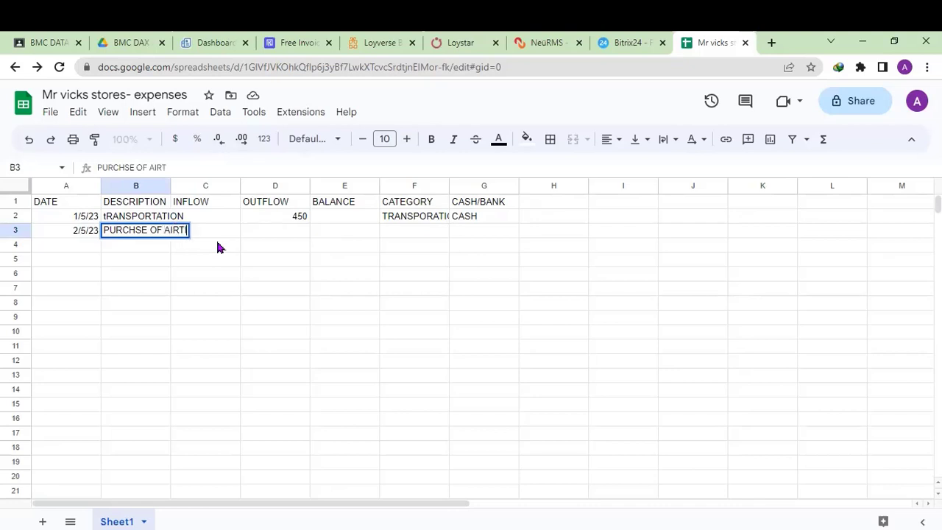
pyautogui.write('IME')
pyautogui.press('Tab')
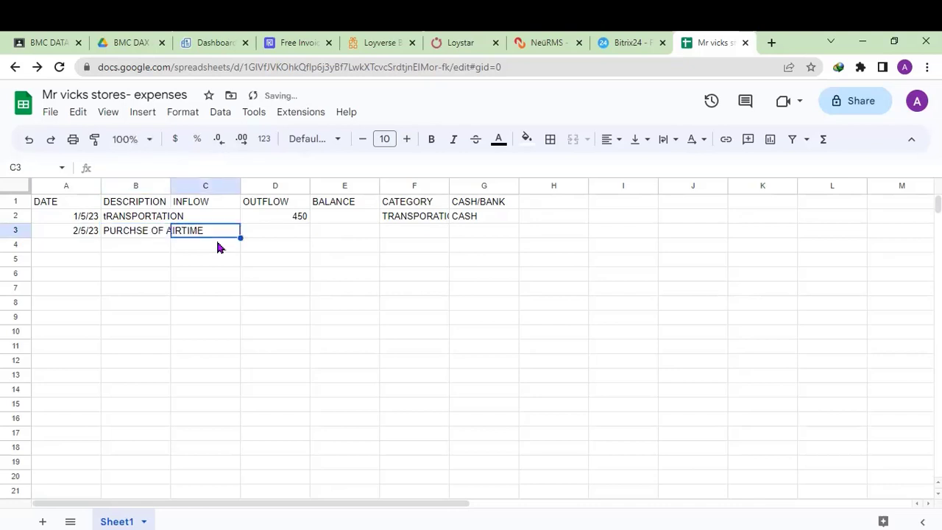
# Enter an outflow of 2500 in cell D3 and the category TELEPHONE in cell F3 for the airtime purchase
pyautogui.press('Tab')
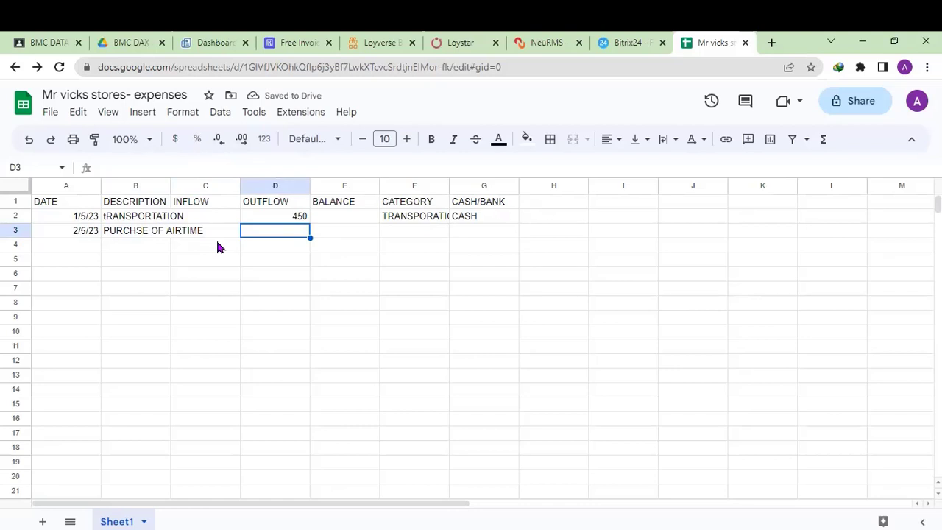
pyautogui.write('2500')
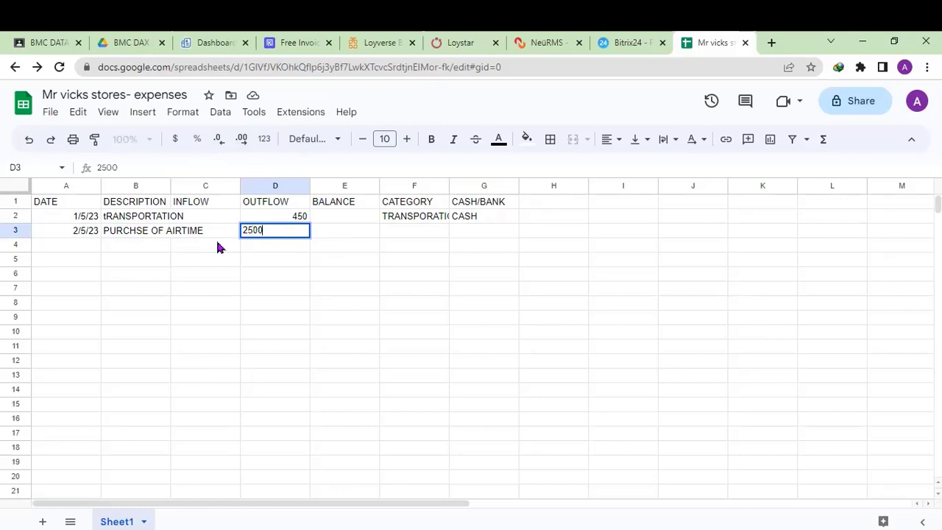
pyautogui.press('Tab')
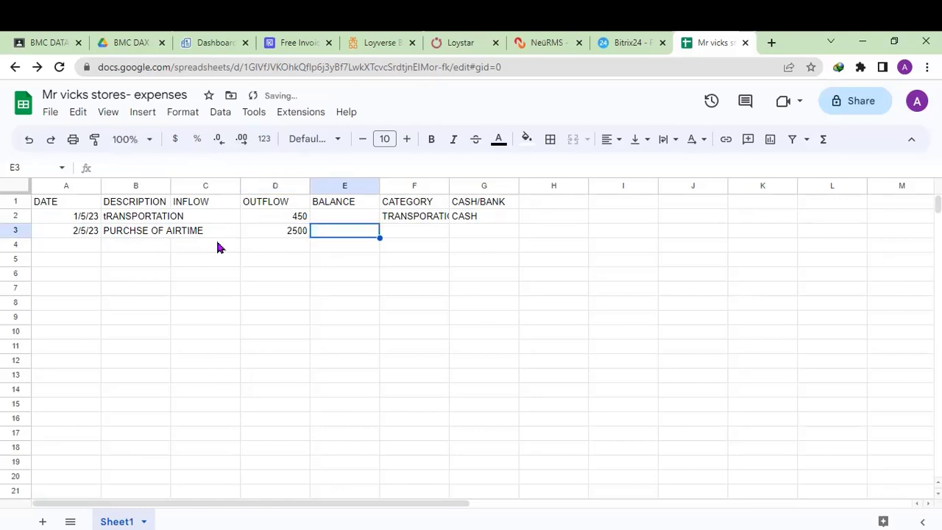
pyautogui.press('Tab')
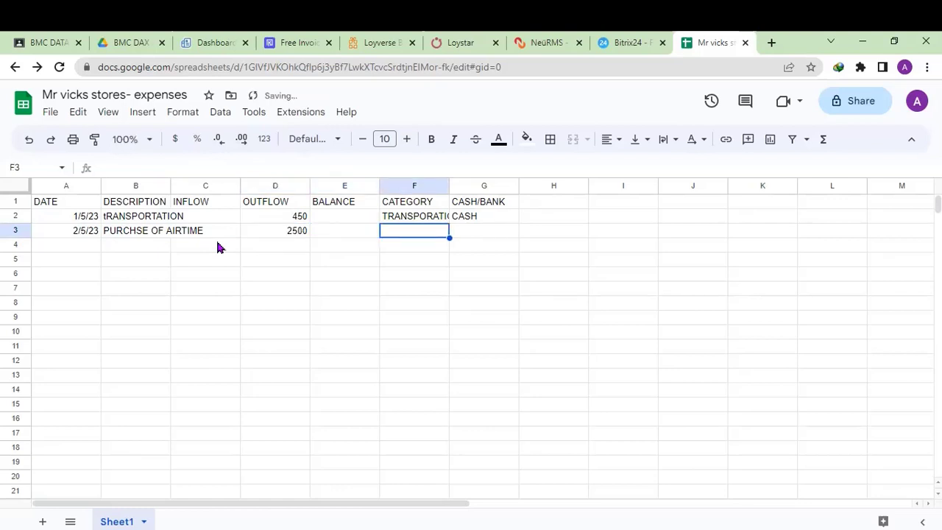
pyautogui.write('TE')
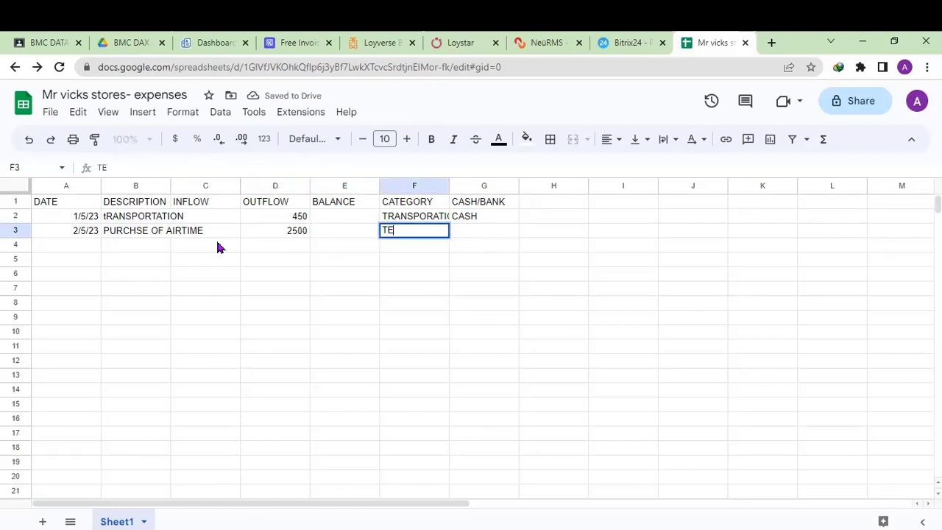
pyautogui.write('LEPHONE')
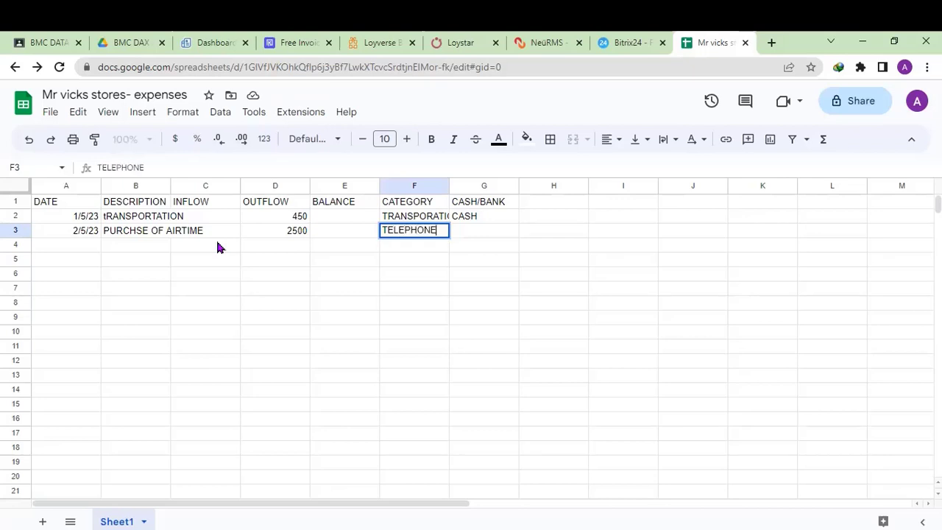
pyautogui.press('Tab')
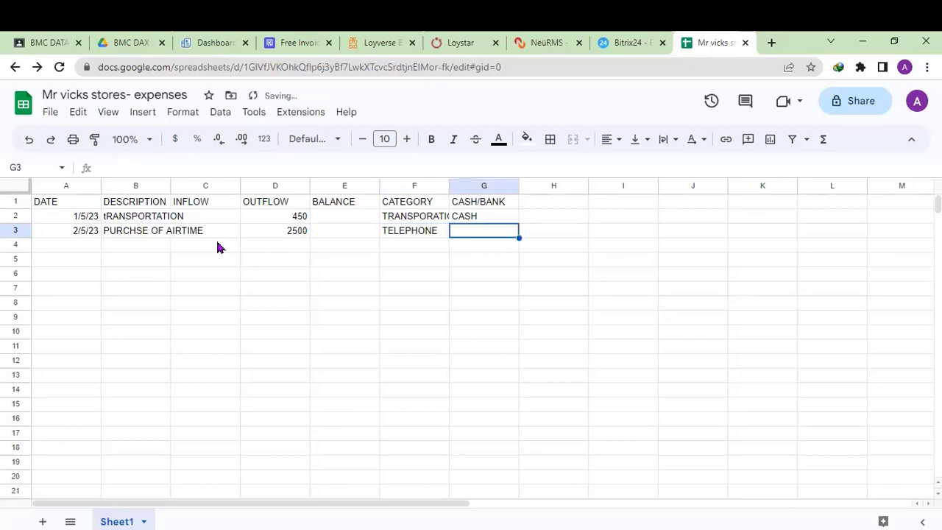
# Enter GTB in the CASH/BANK column for the airtime purchase in cell G3
pyautogui.write('GTB')
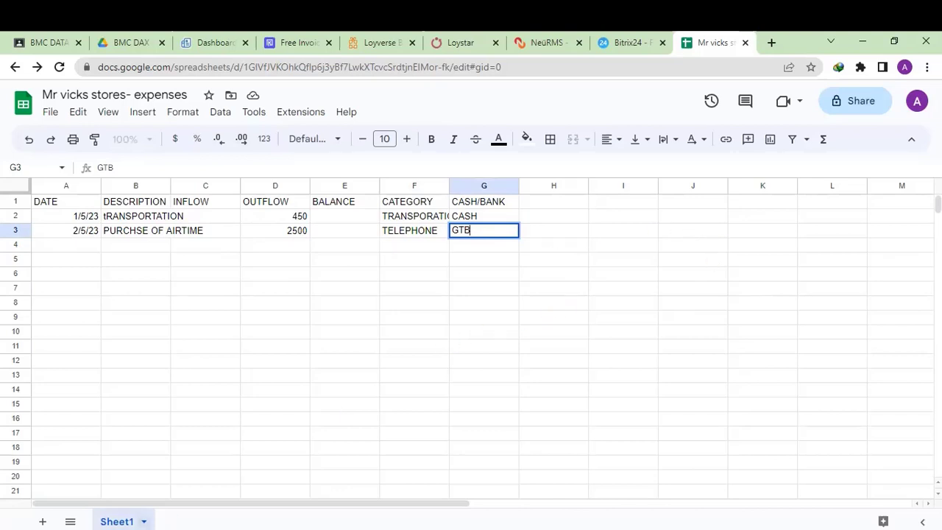
pyautogui.click(144, 521)
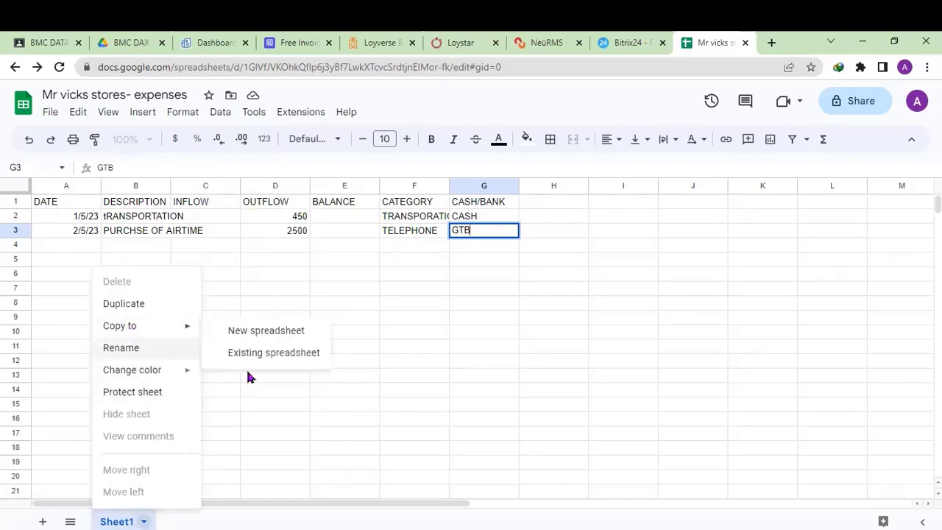
pyautogui.click(261, 404)
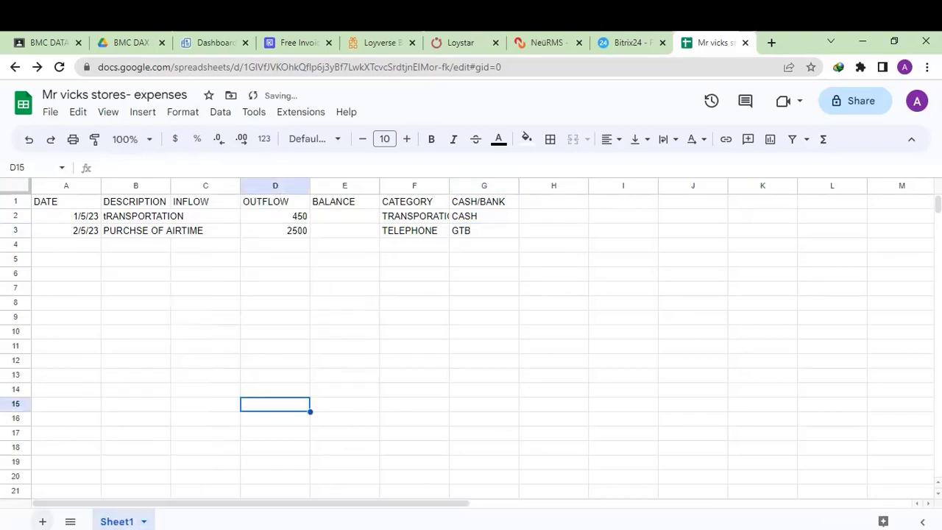
# Add a second sheet to the workbook and rename Sheet1 as CASH
pyautogui.click(43, 521)
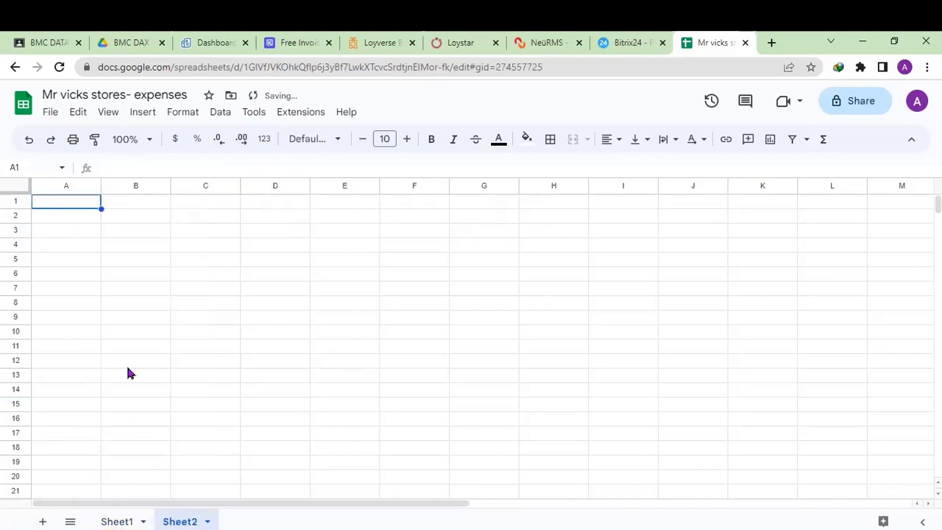
pyautogui.click(122, 520)
pyautogui.rightClick(122, 520)
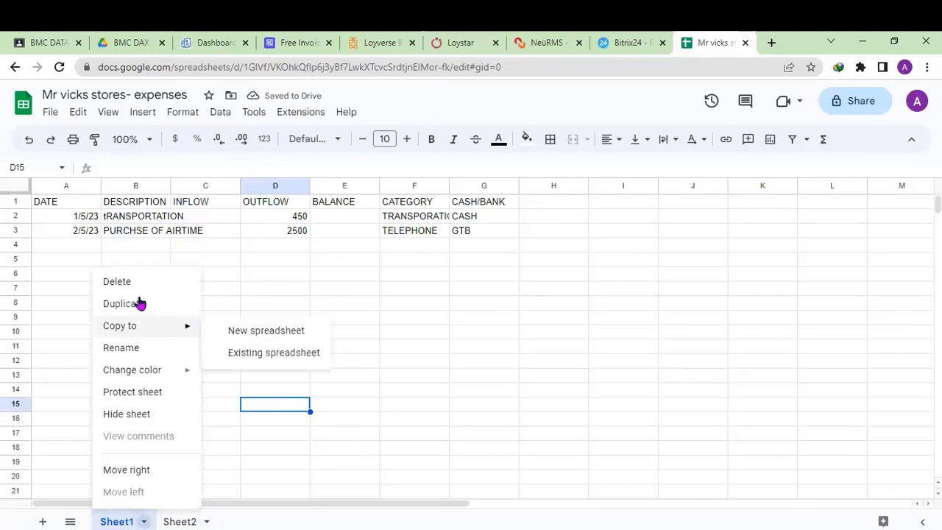
pyautogui.click(121, 347)
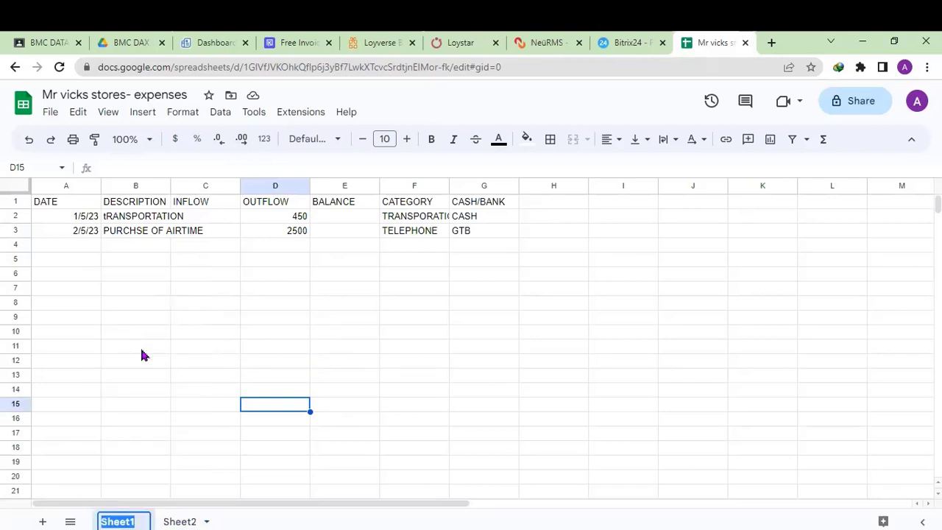
pyautogui.write('CASH')
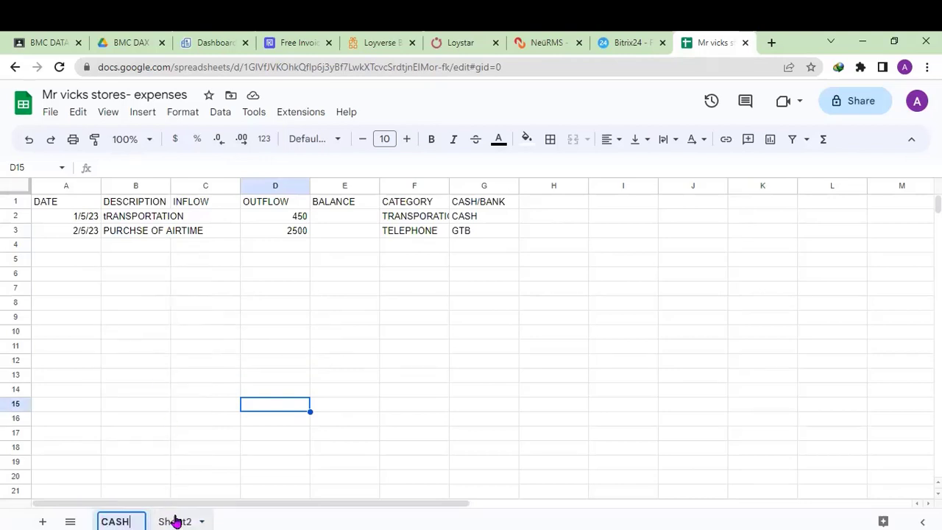
# Rename Sheet2 as GTB and return to the CASH sheet
pyautogui.click(175, 521)
pyautogui.rightClick(175, 521)
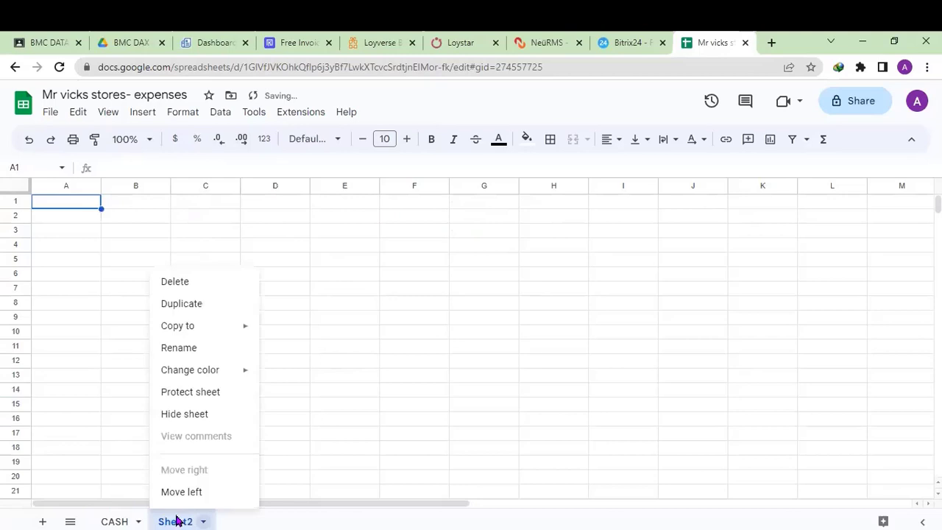
pyautogui.click(186, 350)
pyautogui.write('GTB')
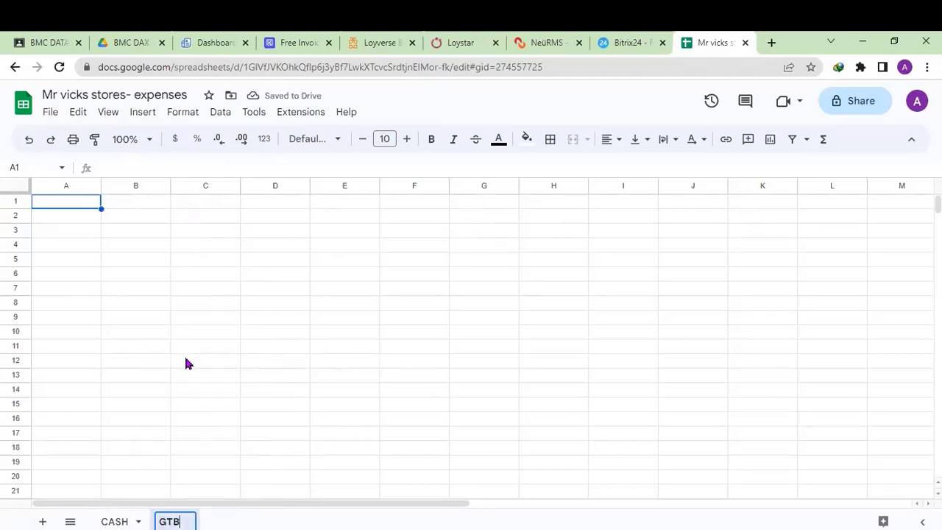
pyautogui.click(219, 495)
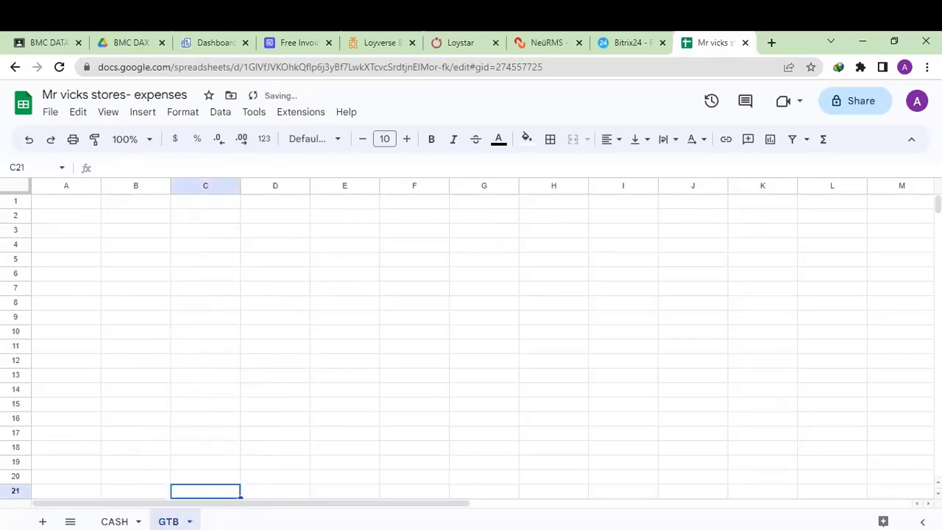
pyautogui.click(117, 519)
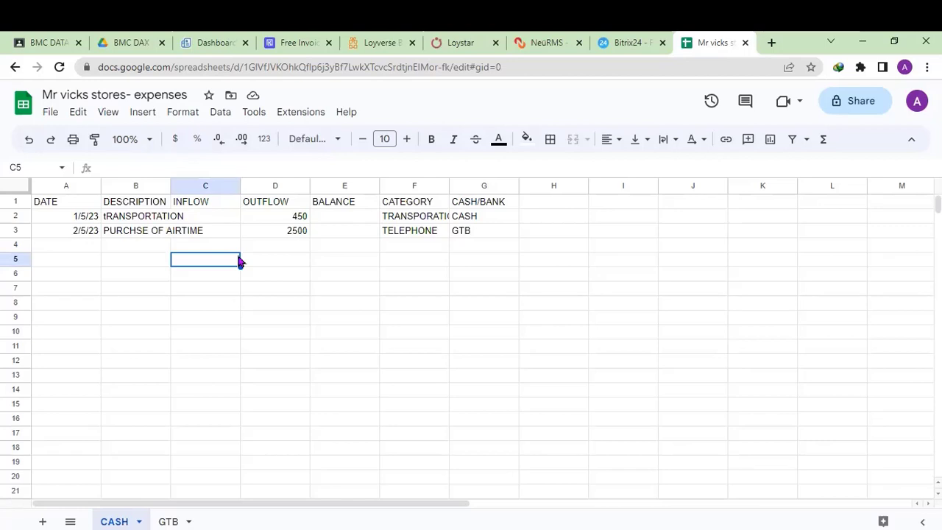
pyautogui.click(217, 223)
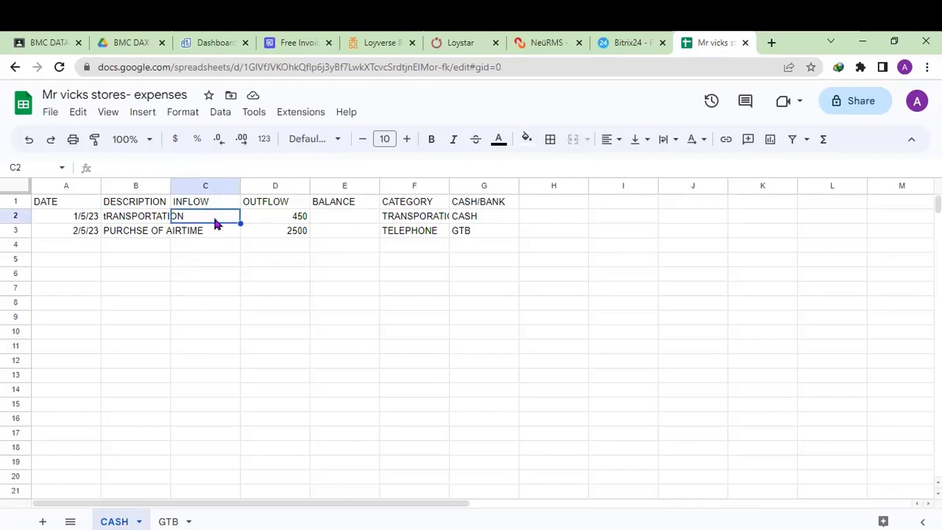
pyautogui.write('2000')
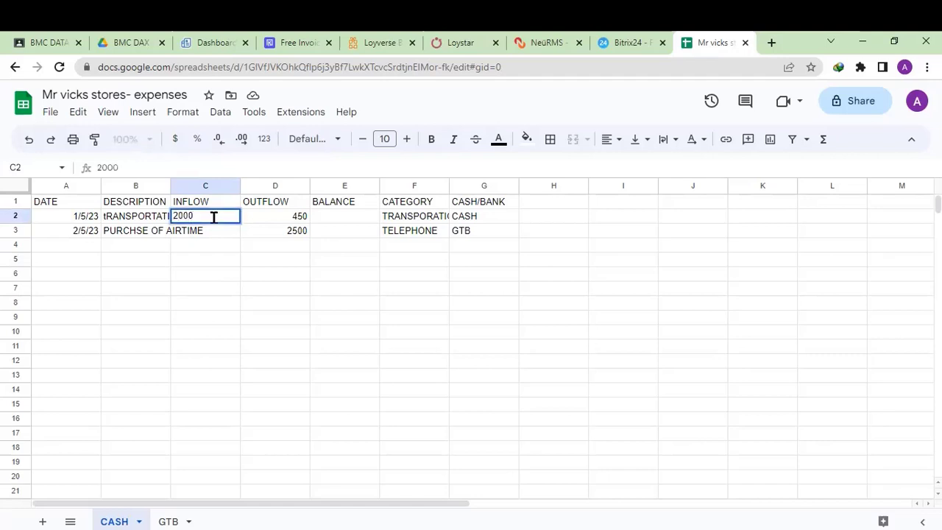
pyautogui.press('Return')
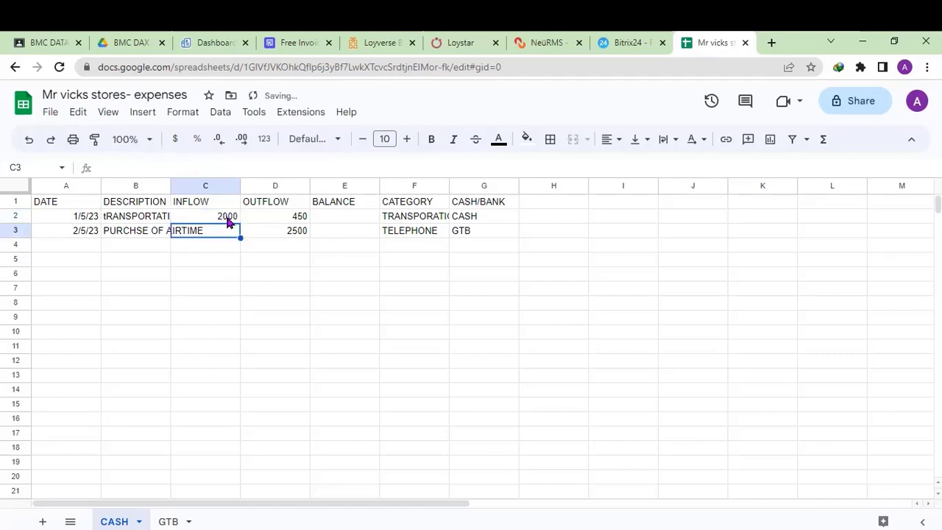
pyautogui.click(227, 222)
pyautogui.press('Delete')
# Enter an inflow of 20000 in cell C4, in the first empty row below the airtime purchase
pyautogui.click(213, 248)
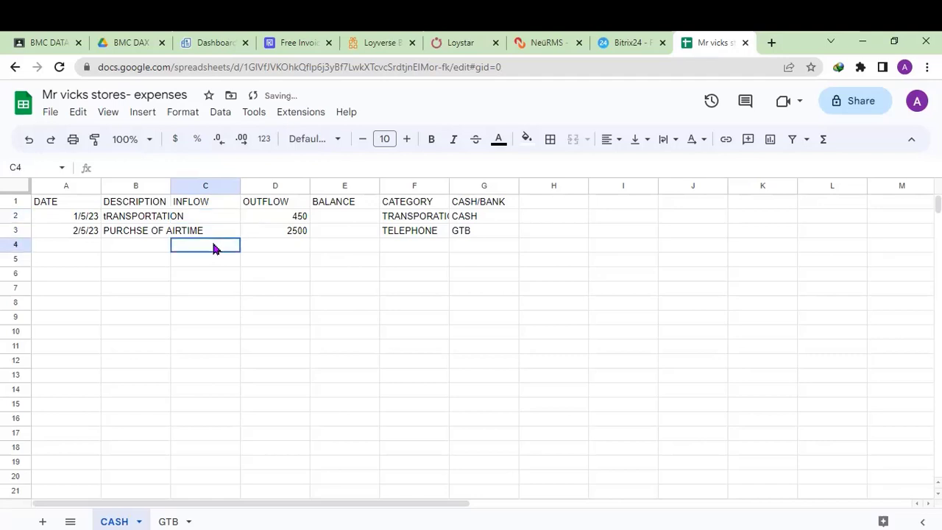
pyautogui.write('2000')
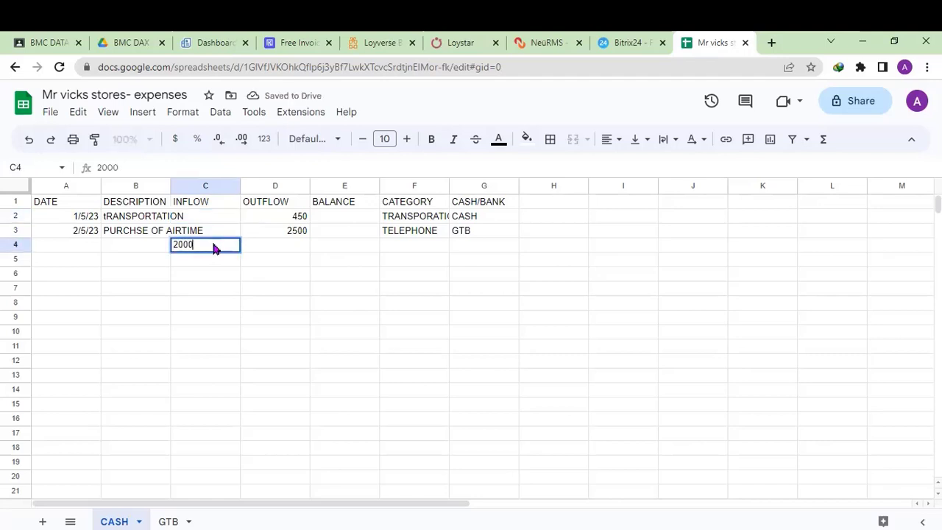
pyautogui.click(274, 252)
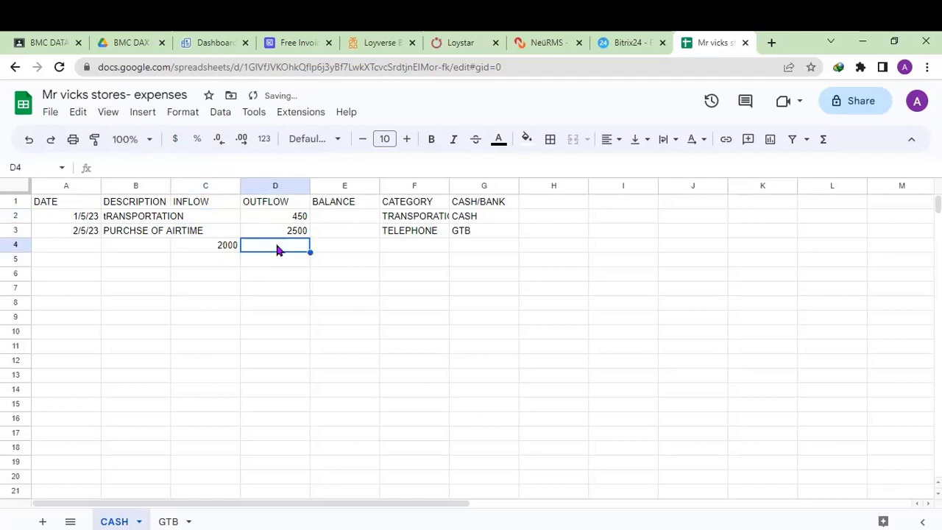
pyautogui.click(225, 248)
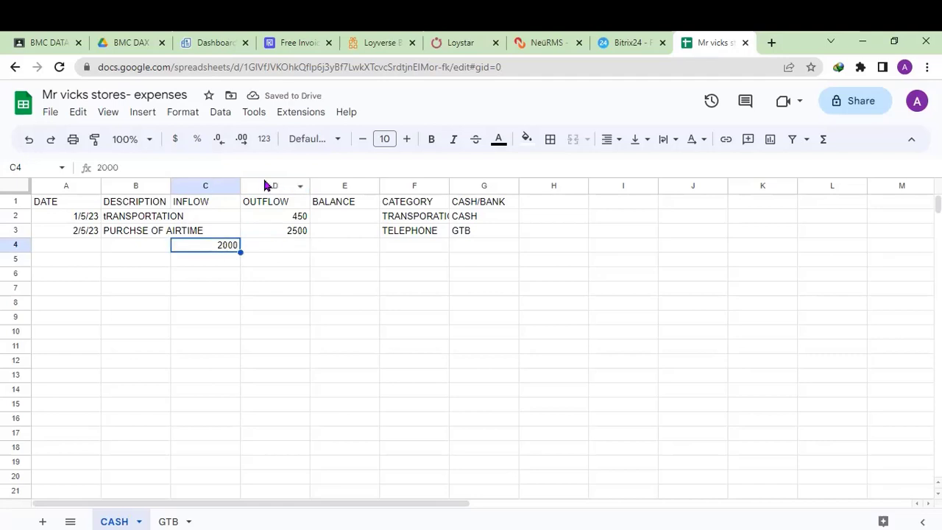
pyautogui.click(146, 167)
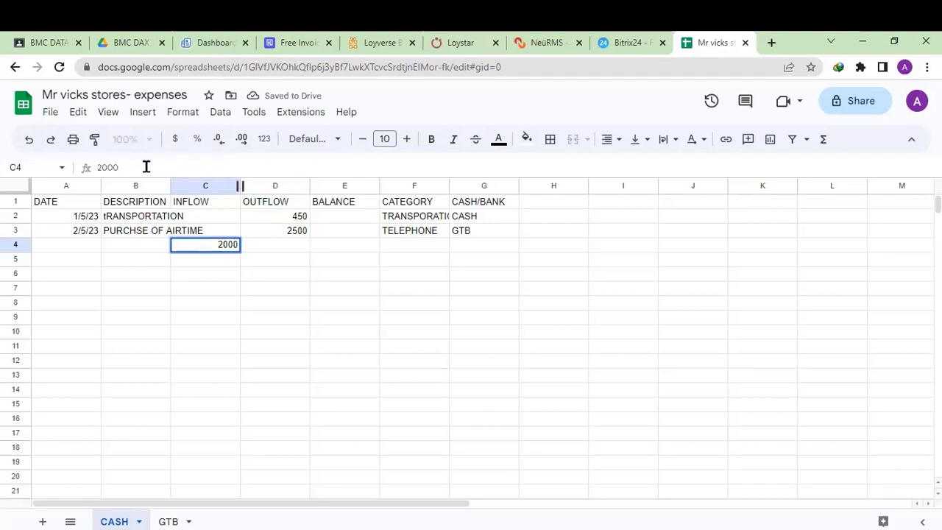
pyautogui.write('0')
pyautogui.press('Return')
# Enter another inflow of 20000 in cell C7 of the CASH sheet
pyautogui.click(210, 288)
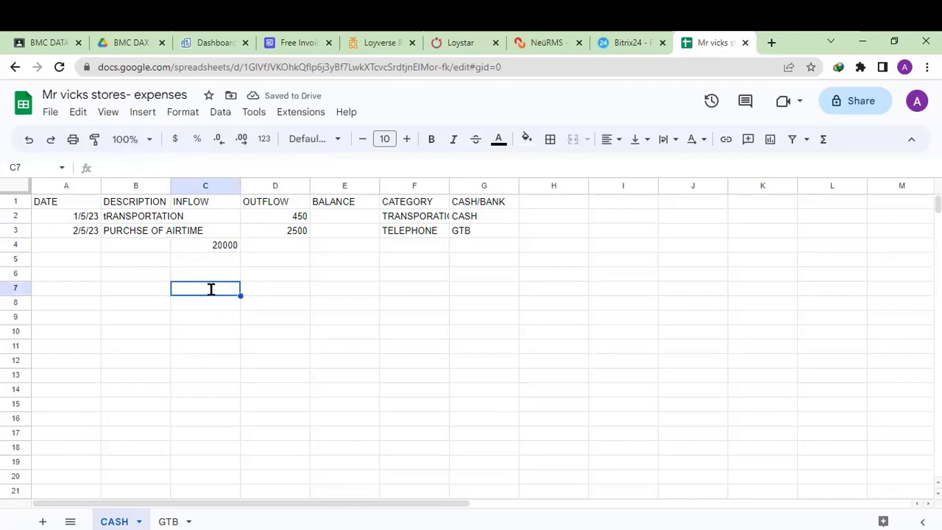
pyautogui.write('20000')
pyautogui.press('Return')
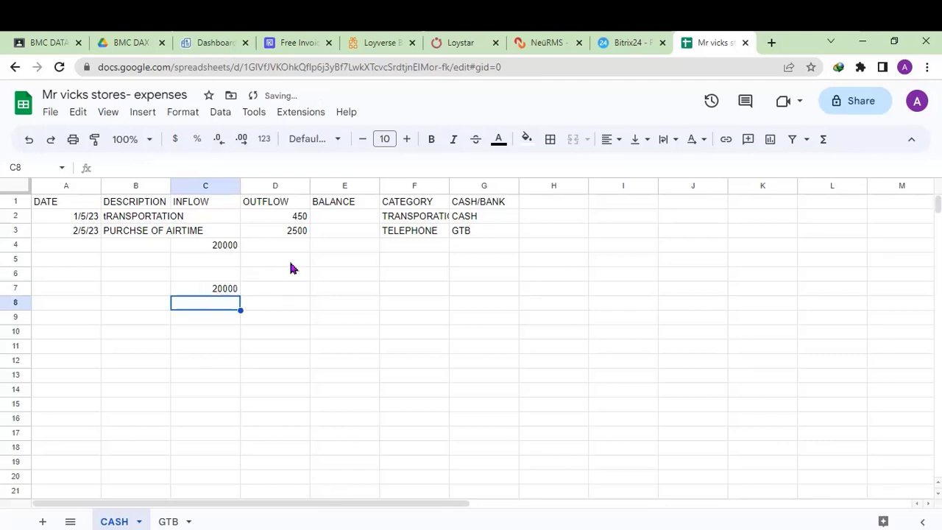
pyautogui.click(341, 263)
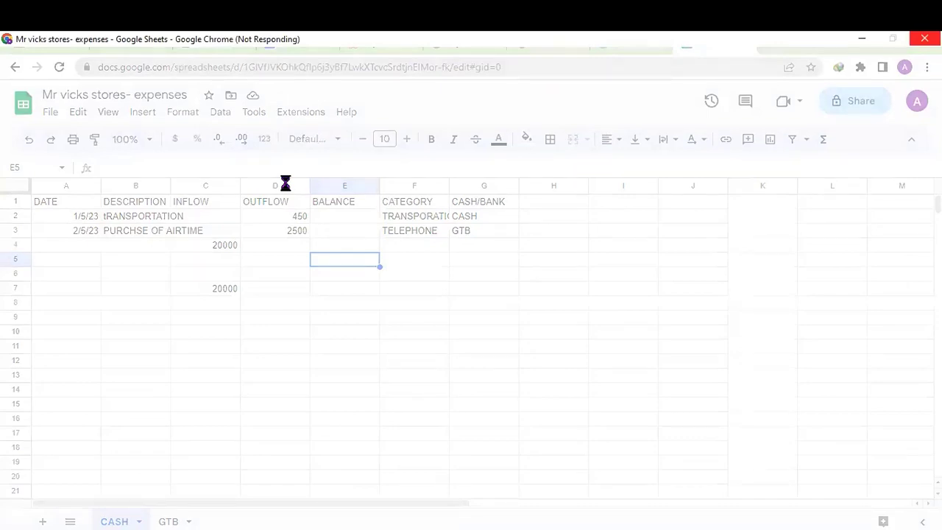
pyautogui.click(286, 185)
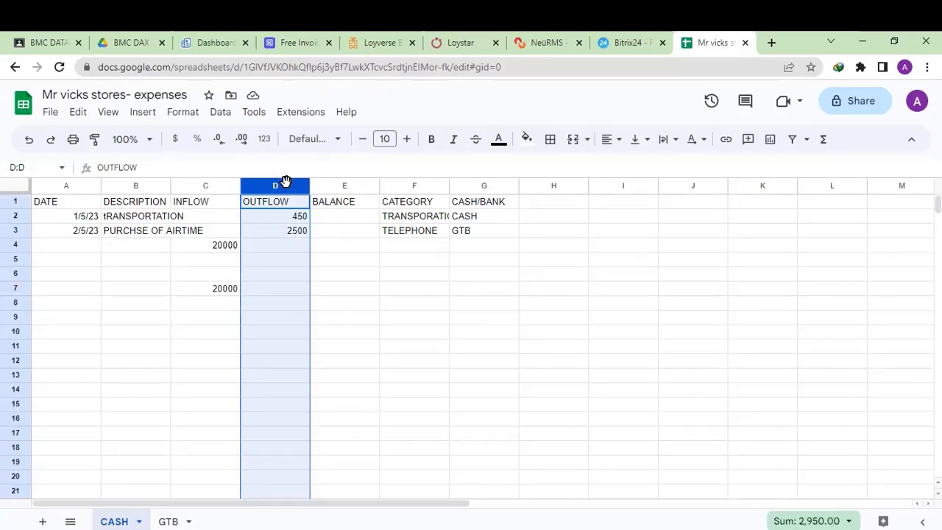
# Enter the formula =C2-D2 in cell E2 to calculate the first balance as inflow minus outflow
pyautogui.click(343, 221)
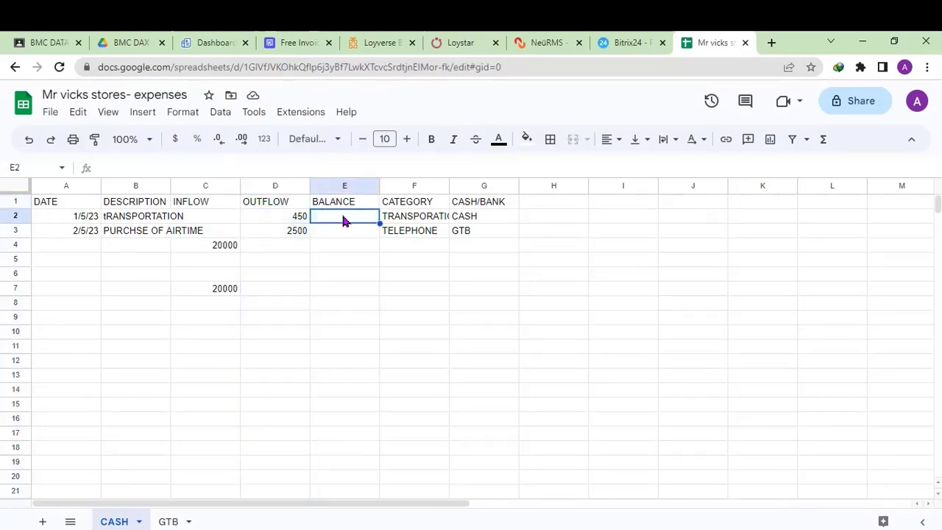
pyautogui.write('=')
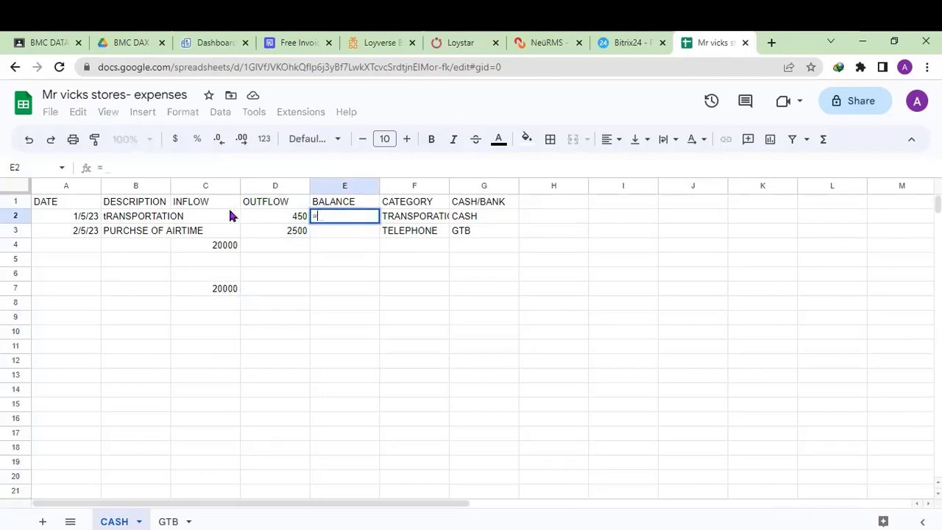
pyautogui.click(229, 216)
pyautogui.write('-')
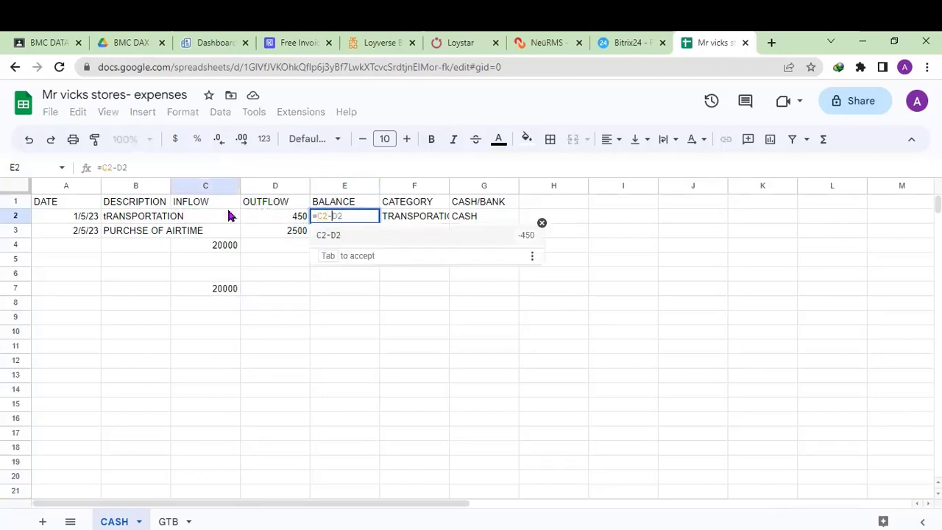
pyautogui.click(269, 216)
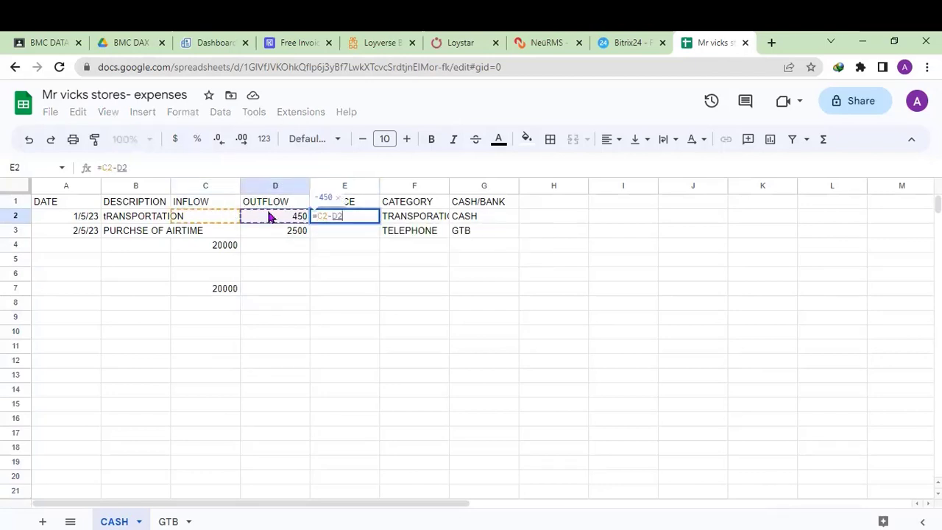
pyautogui.press('Return')
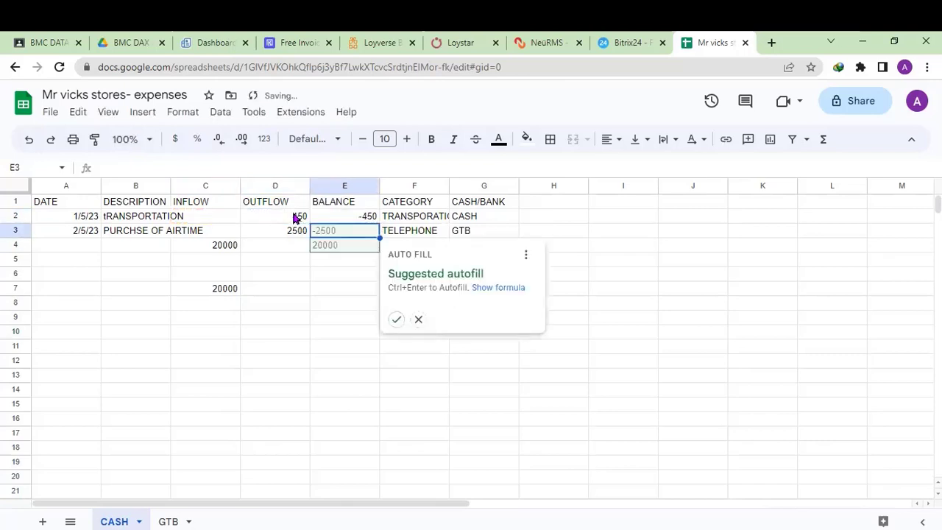
# Enter the running-balance formula =E2+C3-D3 in cell E3 for the airtime purchase
pyautogui.click(347, 250)
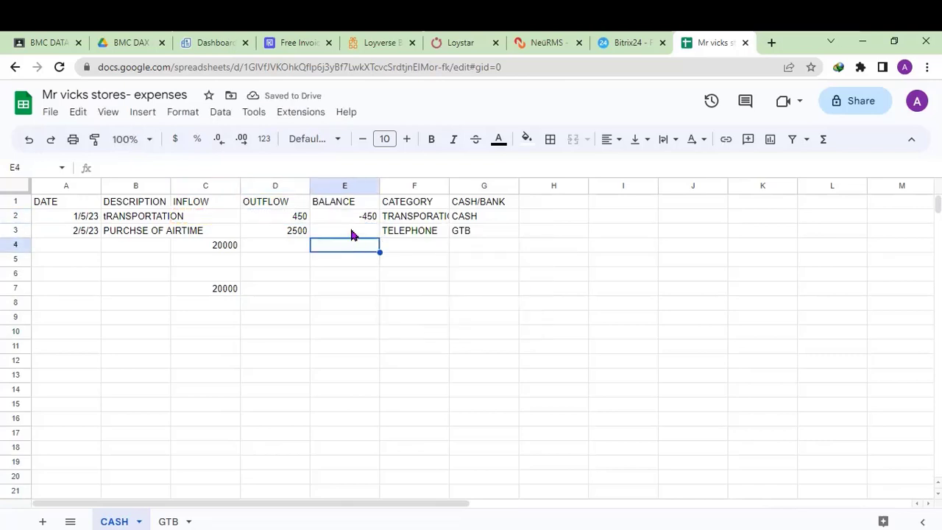
pyautogui.click(351, 234)
pyautogui.hotkey('ctrl', 'd')
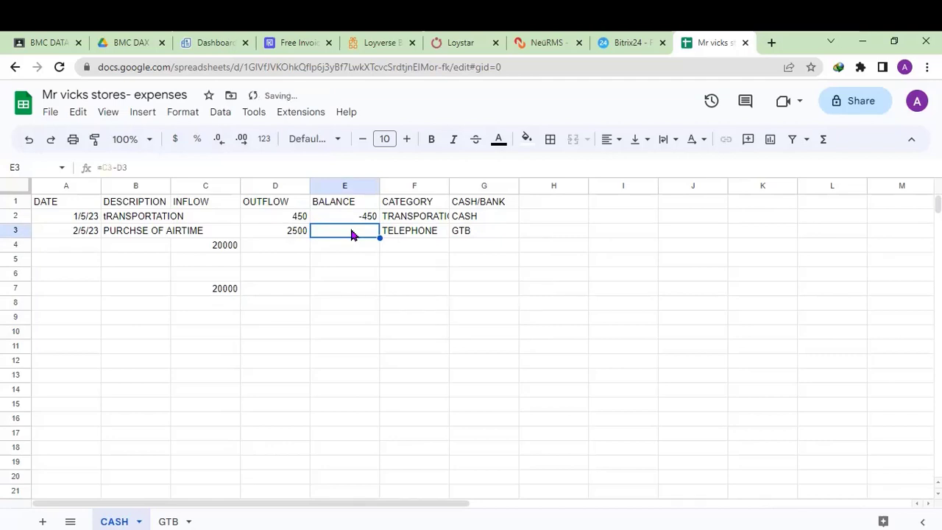
pyautogui.write('=')
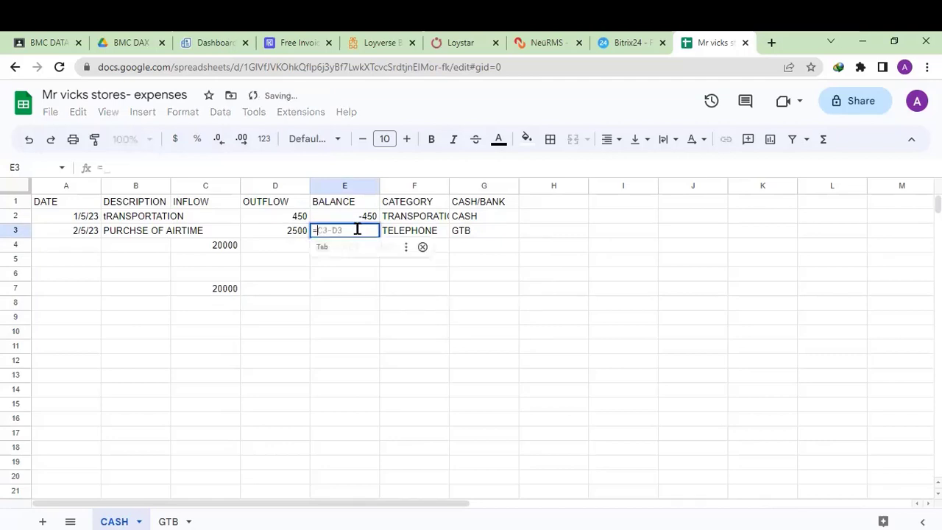
pyautogui.click(366, 220)
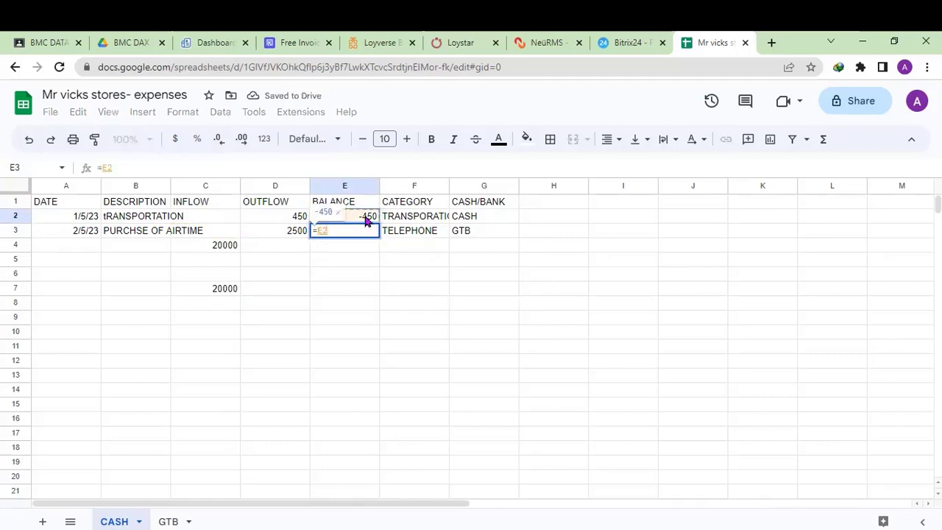
pyautogui.write('+')
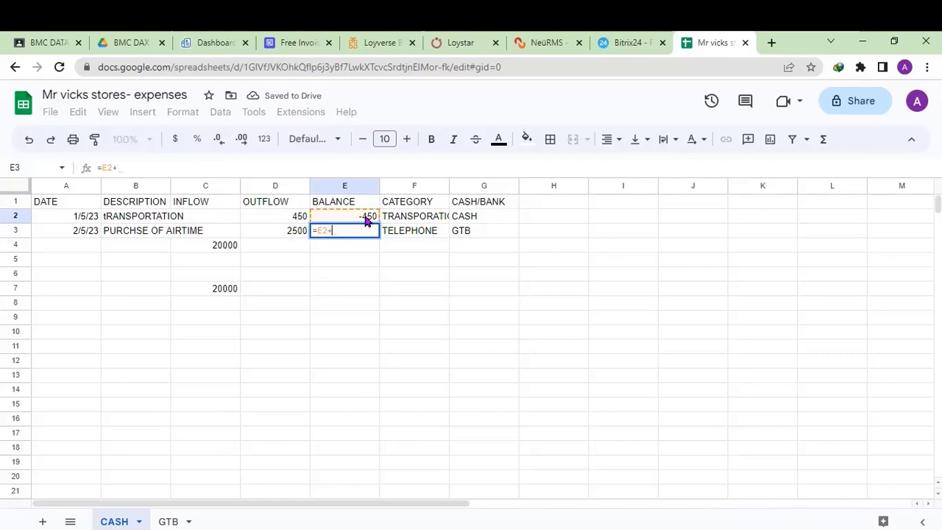
pyautogui.click(222, 232)
pyautogui.write('-')
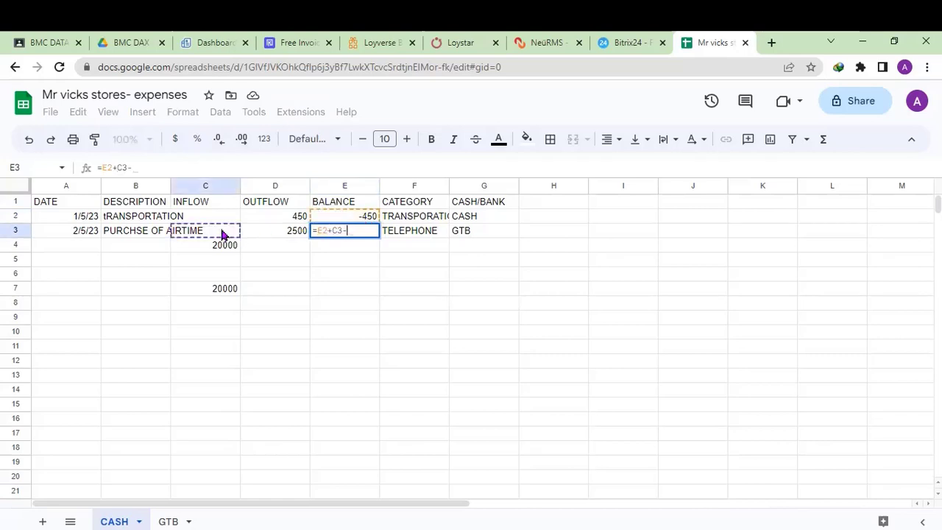
pyautogui.click(262, 234)
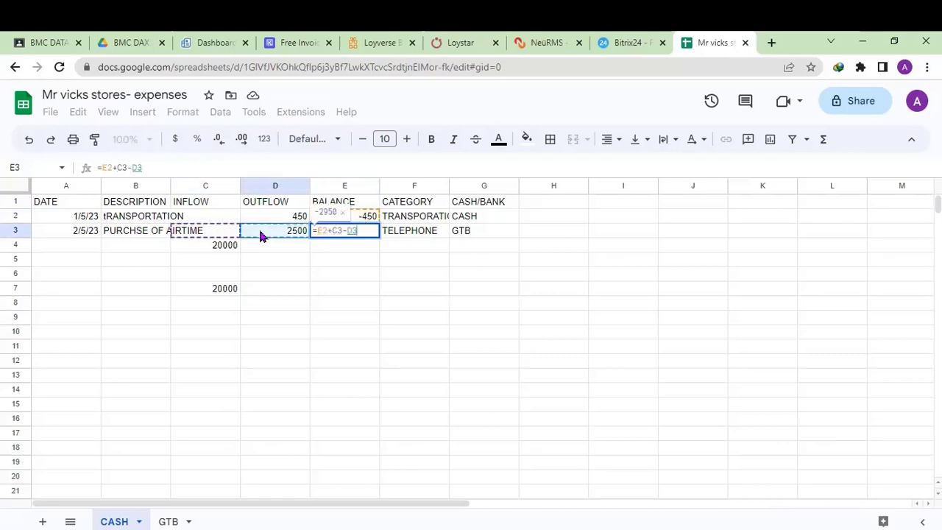
pyautogui.press('Return')
# Fill the running-balance formula from cell E3 down through cell E7
pyautogui.click(359, 220)
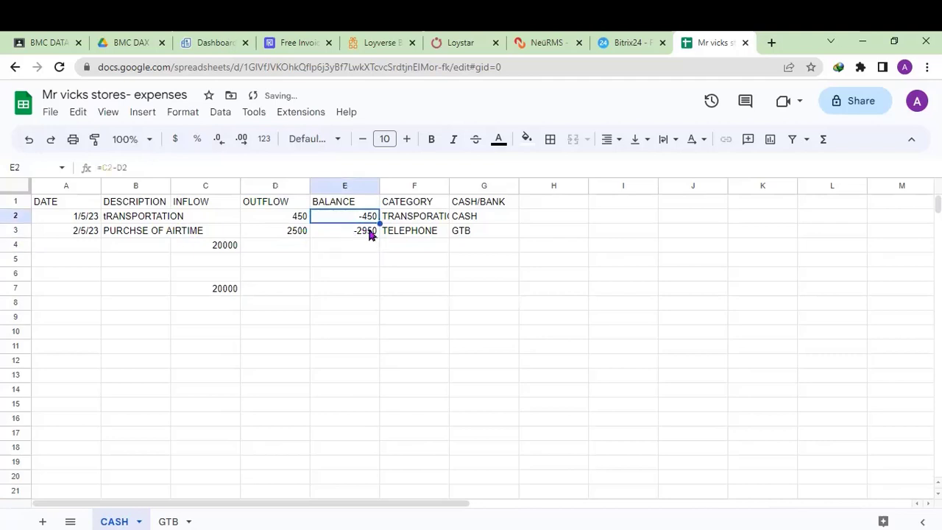
pyautogui.click(372, 233)
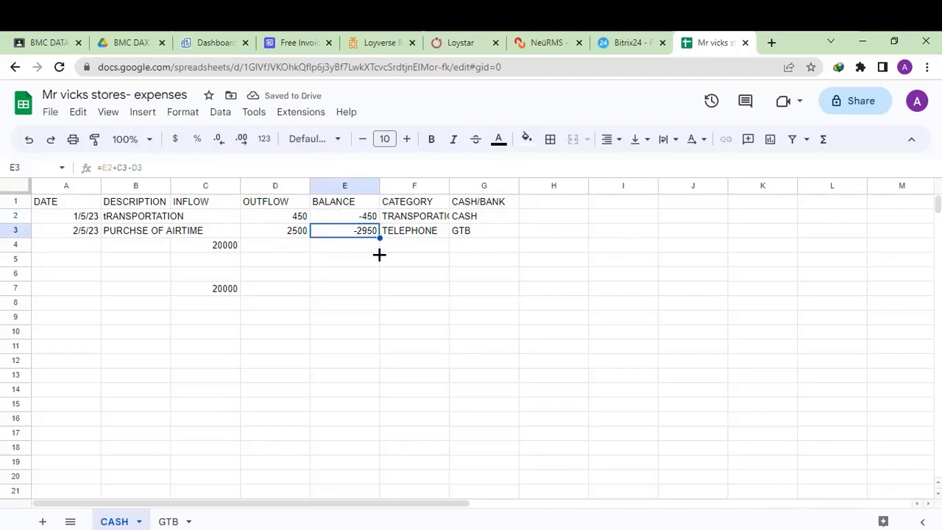
pyautogui.moveTo(379, 255); pyautogui.dragTo(382, 291)
pyautogui.moveTo(383, 297); pyautogui.dragTo(382, 297)
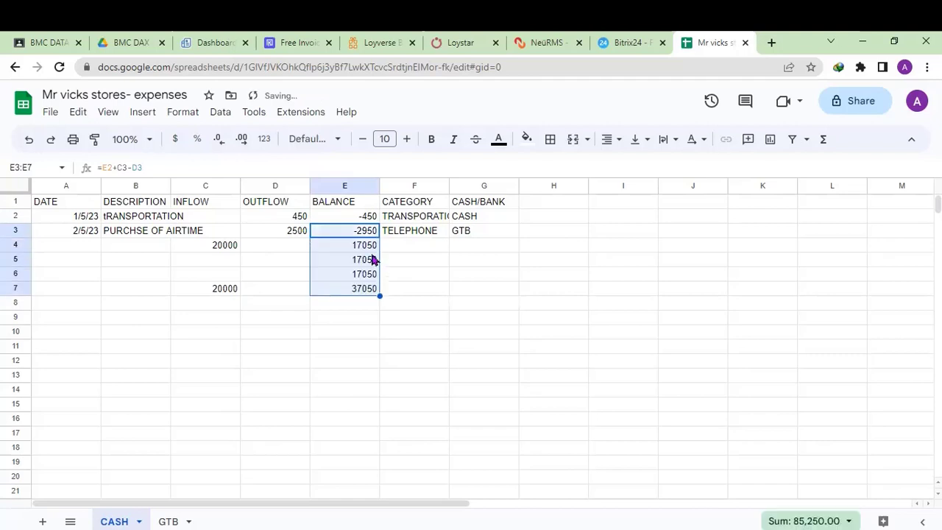
# Review the running-balance formulas in cells E4 and E7 and the telephone category entry in the CASH sheet
pyautogui.click(370, 247)
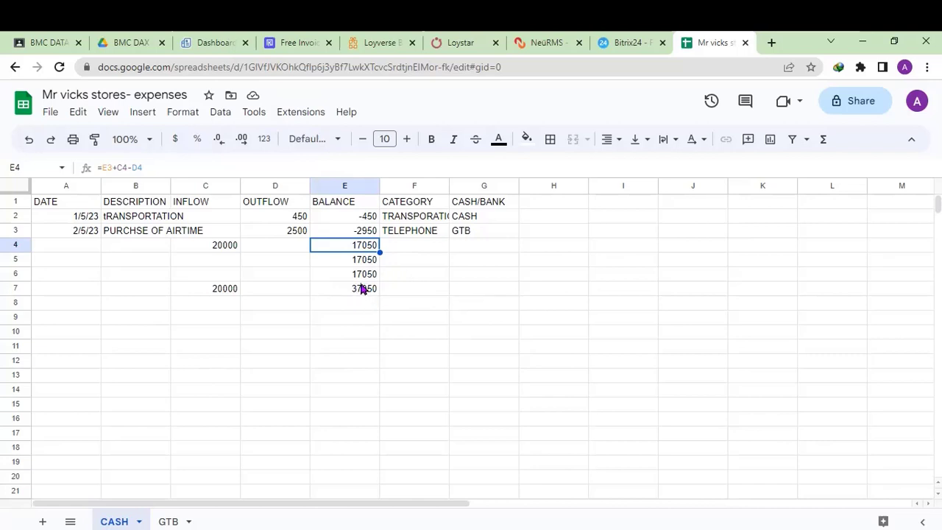
pyautogui.click(376, 292)
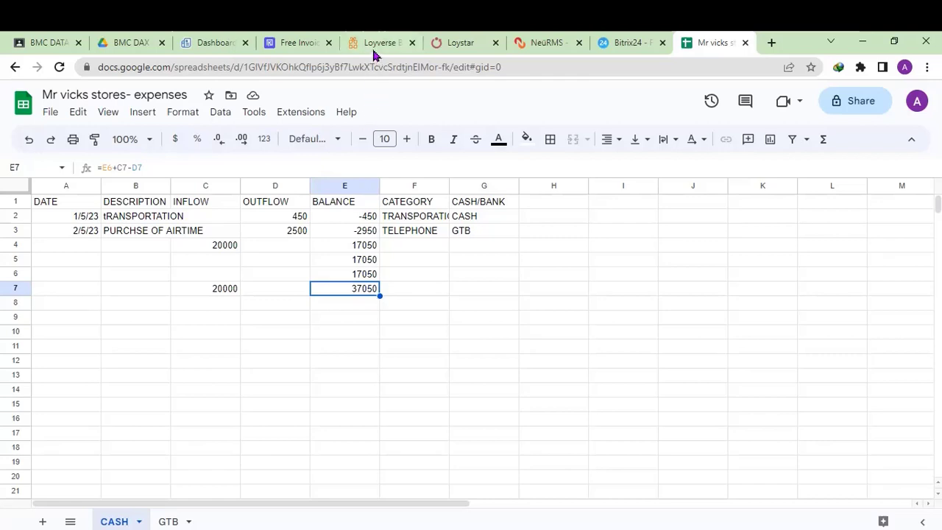
pyautogui.moveTo(374, 45)
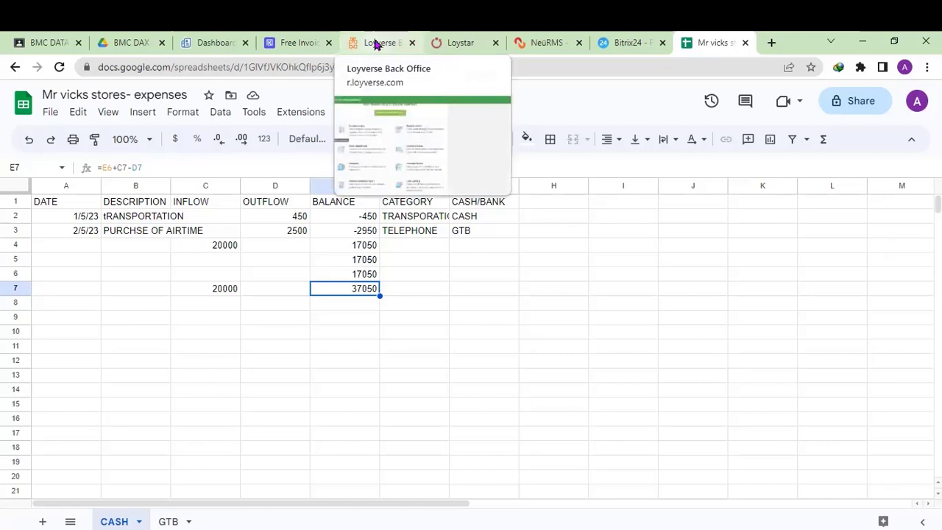
pyautogui.click(420, 303)
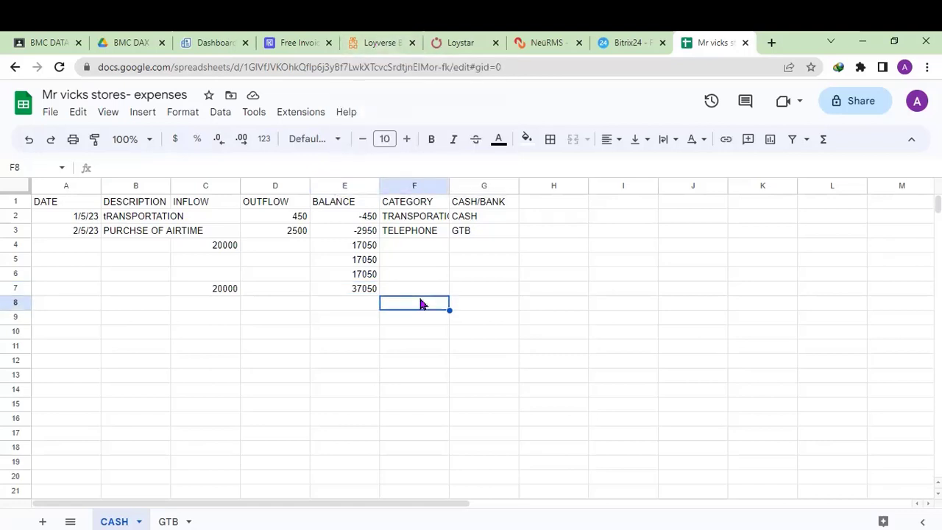
pyautogui.click(415, 290)
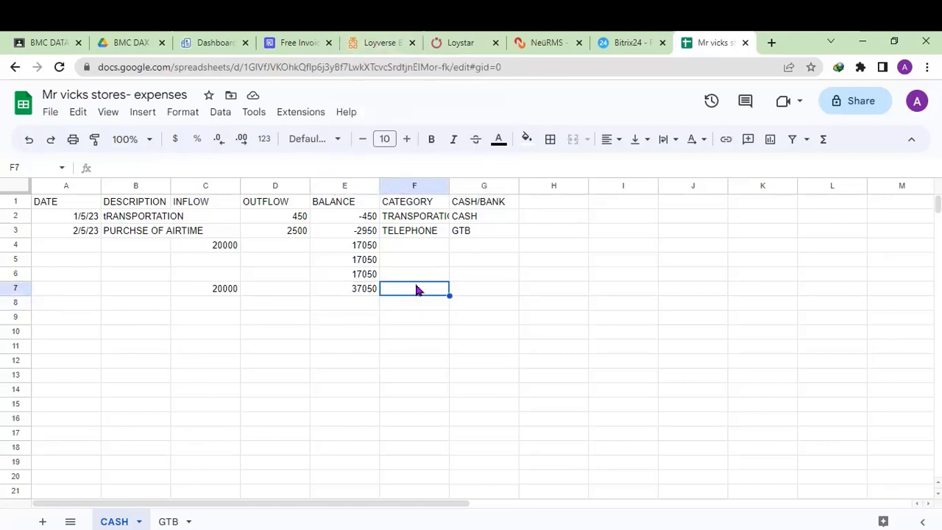
pyautogui.click(361, 294)
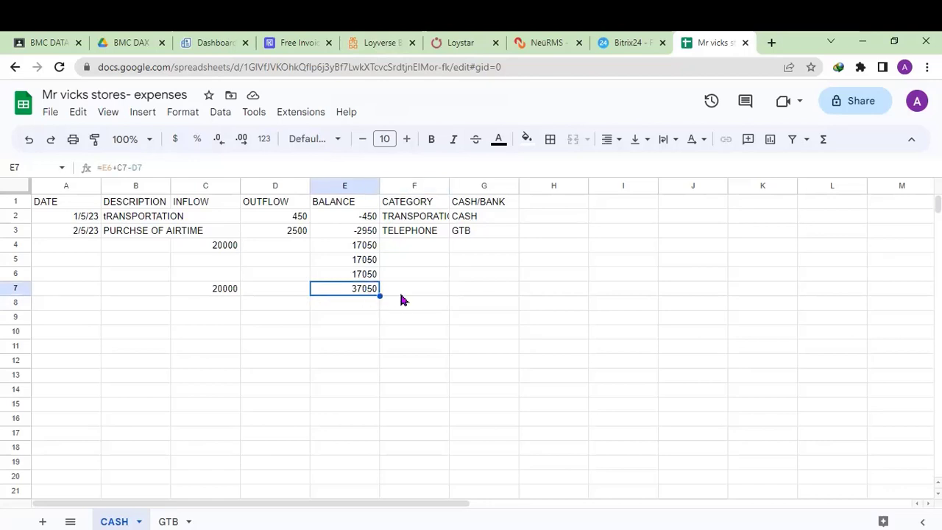
pyautogui.click(403, 296)
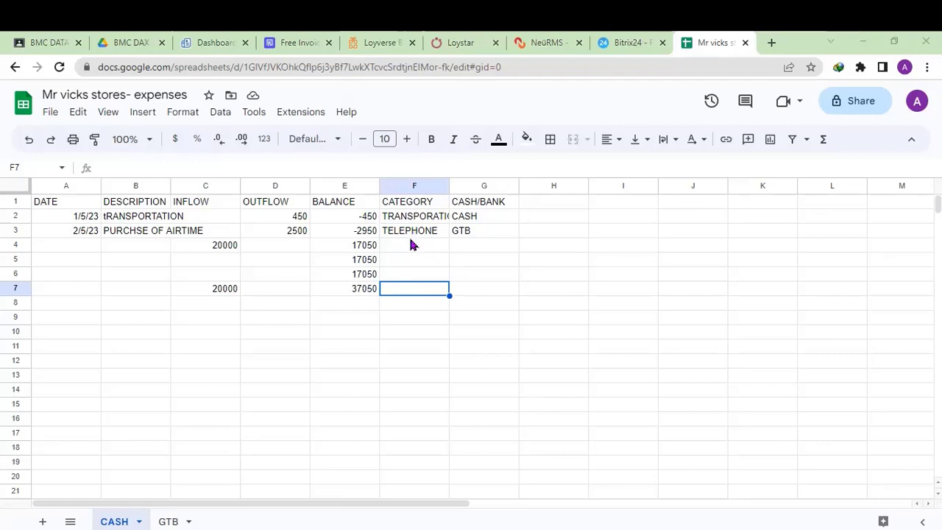
pyautogui.click(410, 236)
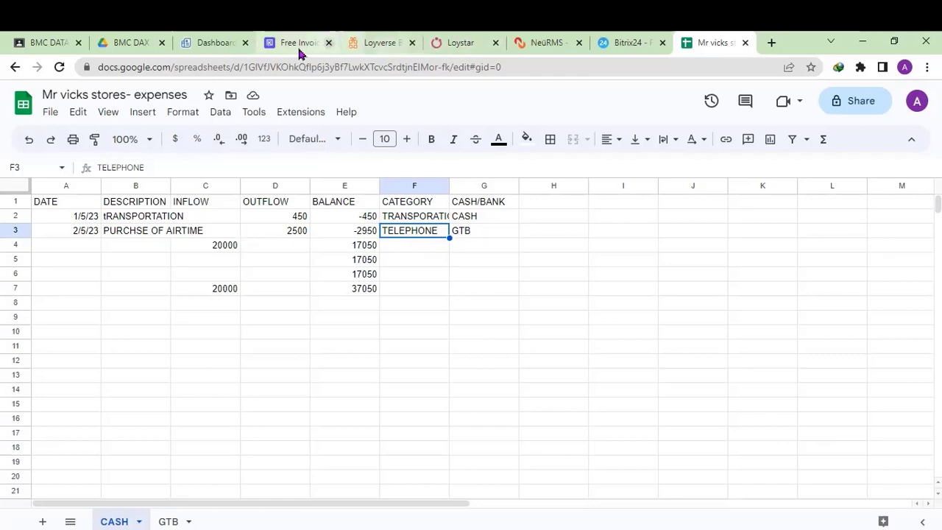
pyautogui.click(213, 45)
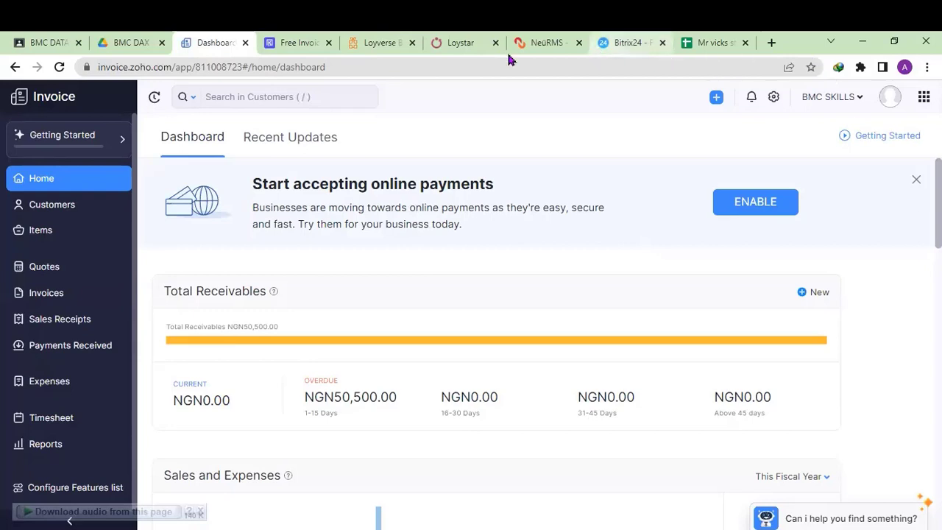
pyautogui.click(148, 43)
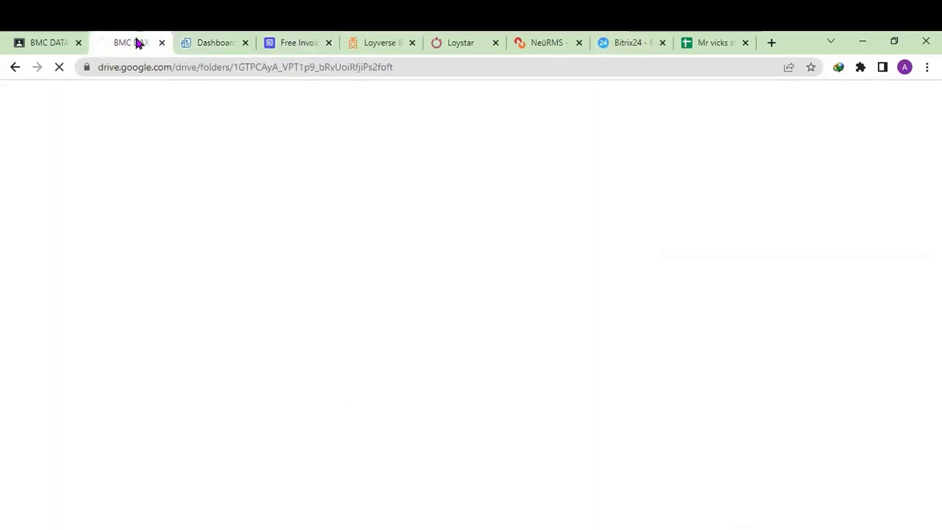
pyautogui.click(204, 45)
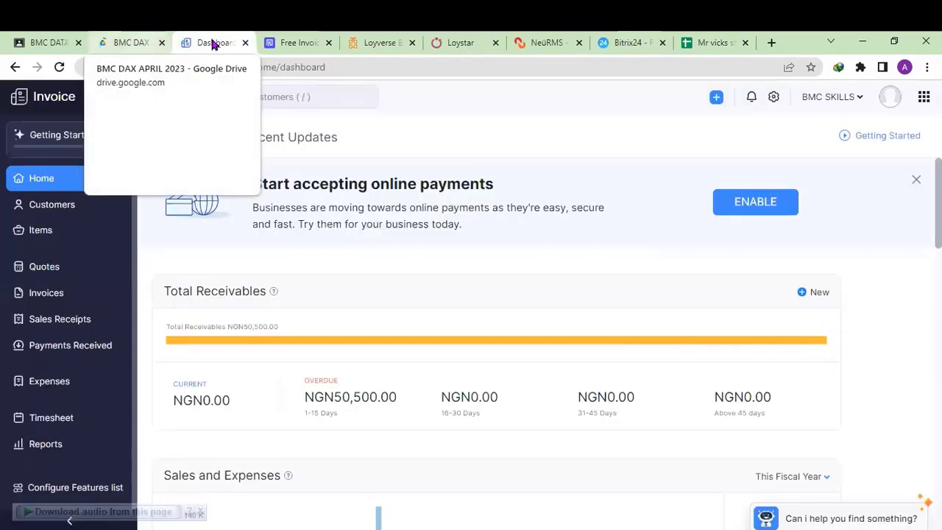
pyautogui.click(706, 43)
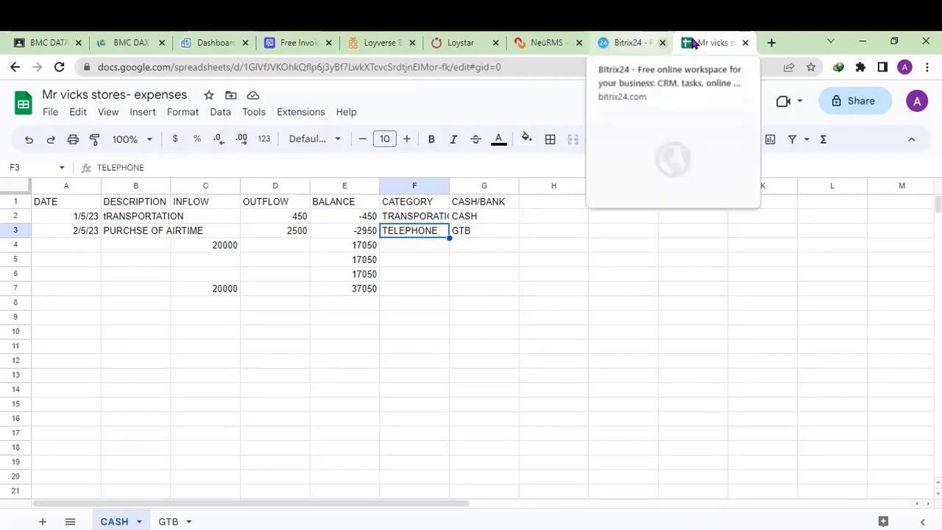
# Switch to Google Drive, open Google Forms from the Google apps list, and create a blank form
pyautogui.click(134, 44)
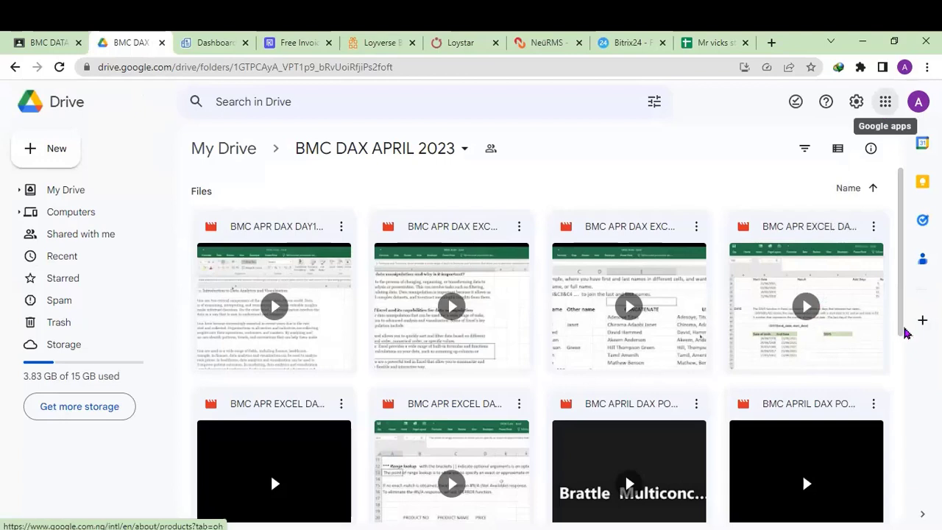
pyautogui.click(885, 102)
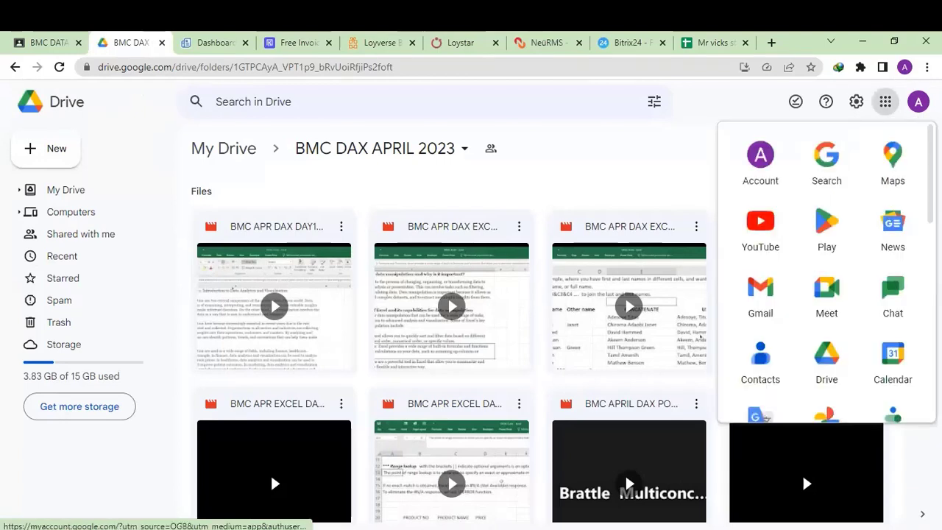
pyautogui.scroll(-4, 826, 294)
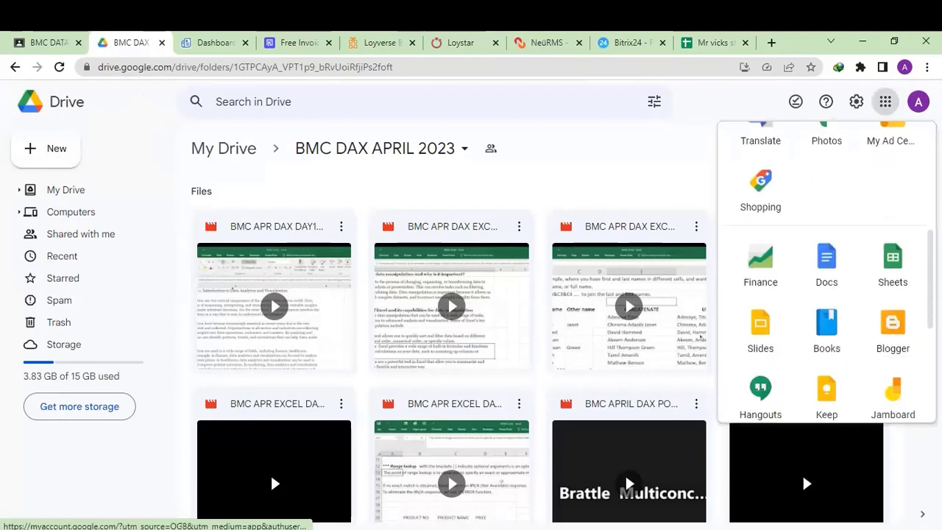
pyautogui.scroll(-3, 826, 294)
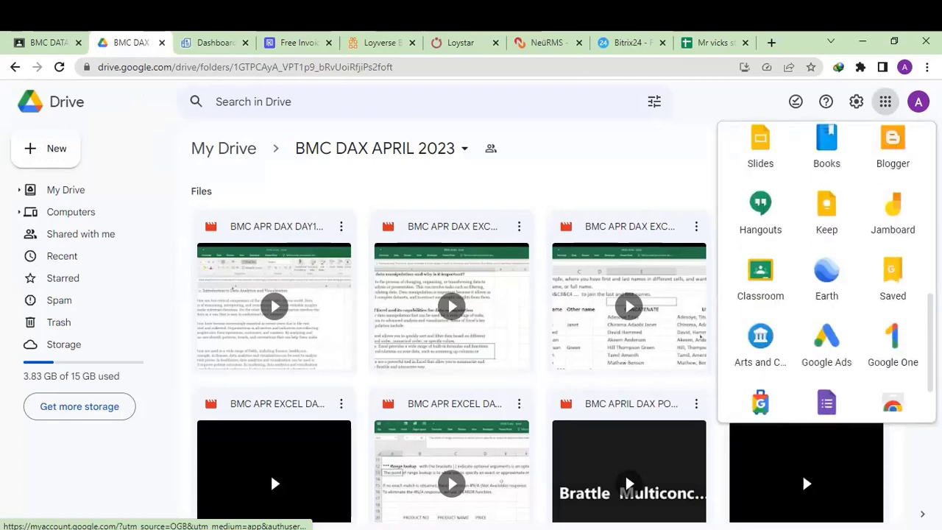
pyautogui.click(837, 384)
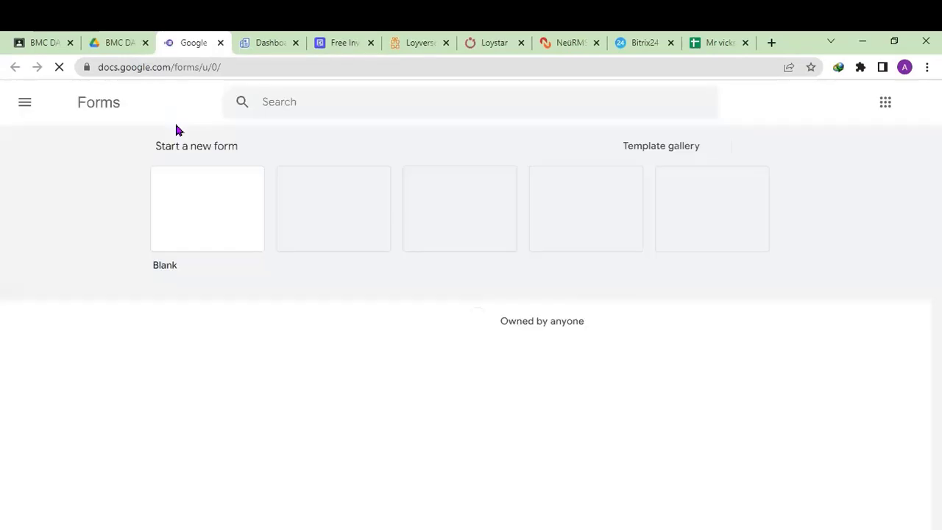
pyautogui.click(206, 219)
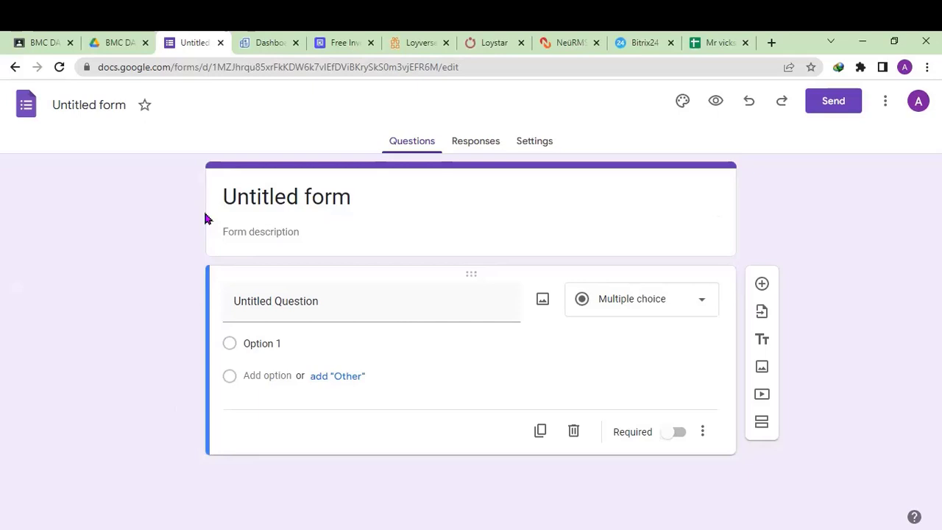
pyautogui.click(263, 197)
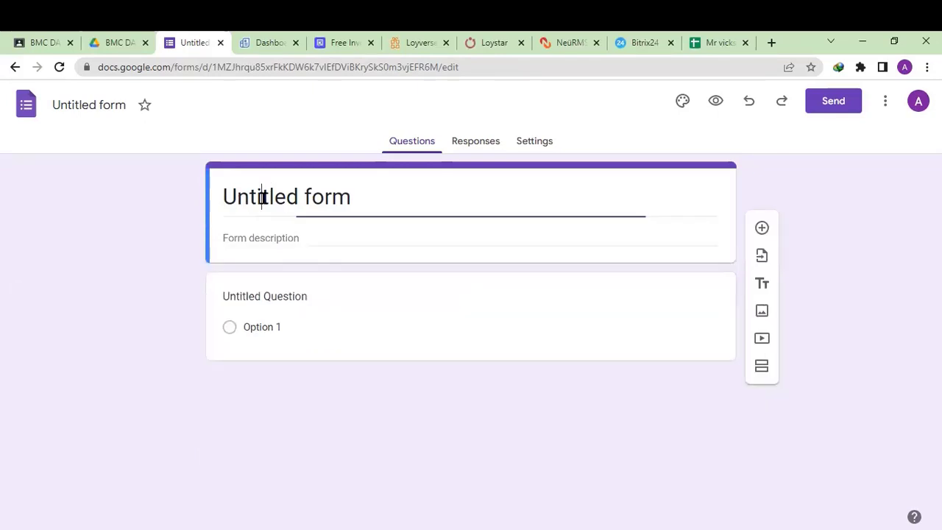
pyautogui.click(375, 193)
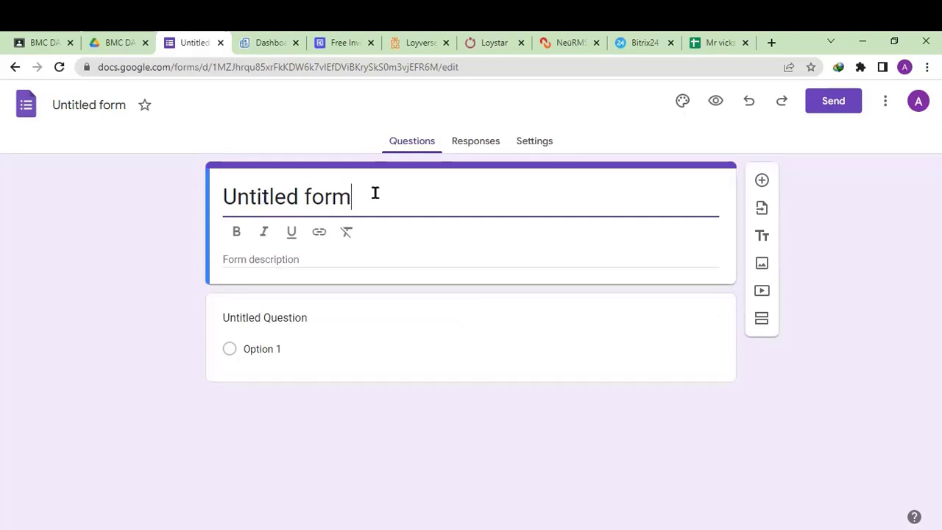
pyautogui.press('BackSpace')
pyautogui.press('BackSpace')
pyautogui.press('BackSpace')
pyautogui.press('BackSpace')
pyautogui.press('BackSpace')
pyautogui.press('BackSpace')
pyautogui.press('BackSpace')
pyautogui.press('BackSpace')
pyautogui.press('BackSpace')
pyautogui.press('BackSpace')
pyautogui.press('BackSpace')
pyautogui.press('BackSpace')
pyautogui.press('BackSpace')
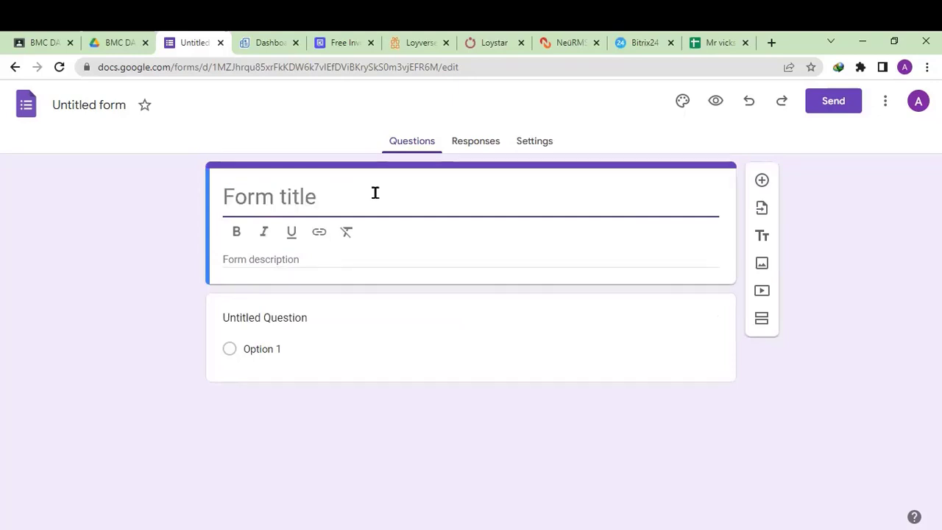
pyautogui.hotkey('ctrl', 'z')
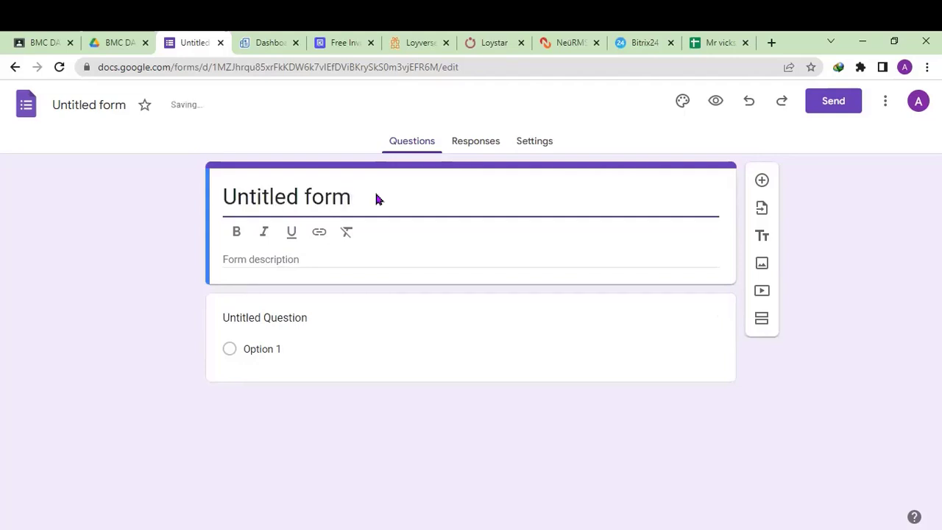
pyautogui.press('BackSpace')
pyautogui.press('BackSpace')
pyautogui.press('BackSpace')
pyautogui.press('BackSpace')
pyautogui.press('BackSpace')
pyautogui.press('BackSpace')
pyautogui.press('BackSpace')
pyautogui.press('BackSpace')
pyautogui.press('BackSpace')
pyautogui.press('BackSpace')
pyautogui.press('BackSpace')
pyautogui.press('BackSpace')
pyautogui.press('BackSpace')
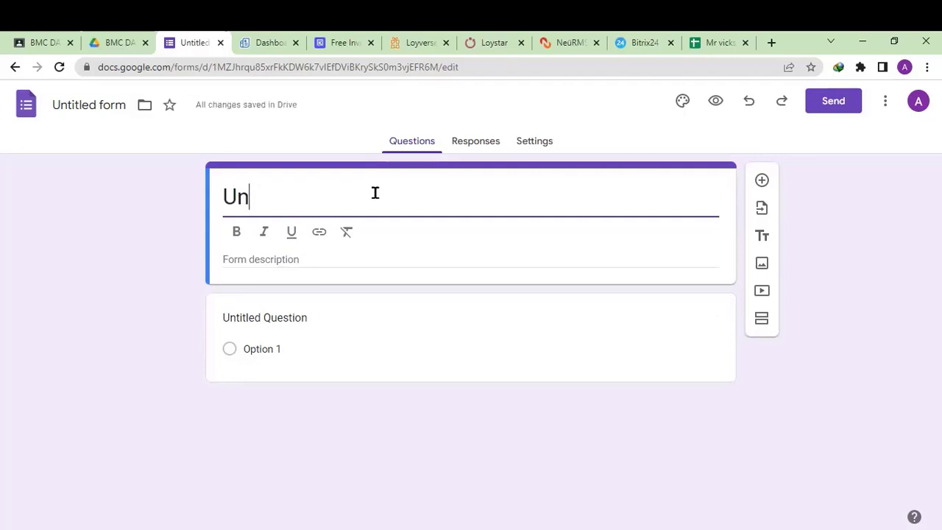
pyautogui.hotkey('ctrl', 'z')
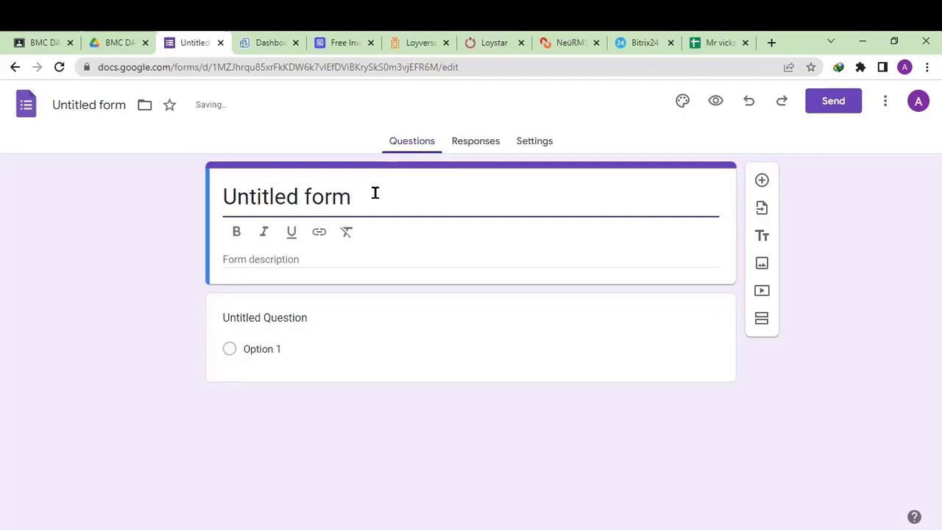
pyautogui.write('m')
pyautogui.press('BackSpace')
pyautogui.press('BackSpace')
pyautogui.press('BackSpace')
pyautogui.press('BackSpace')
pyautogui.press('BackSpace')
pyautogui.press('BackSpace')
pyautogui.press('BackSpace')
pyautogui.press('BackSpace')
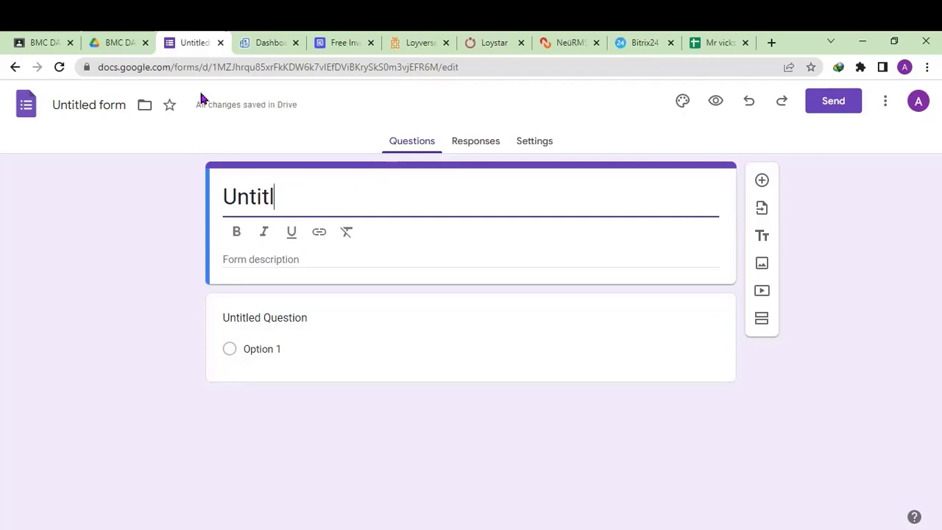
# Rename the form file as MR VICKS EXP
pyautogui.click(77, 103)
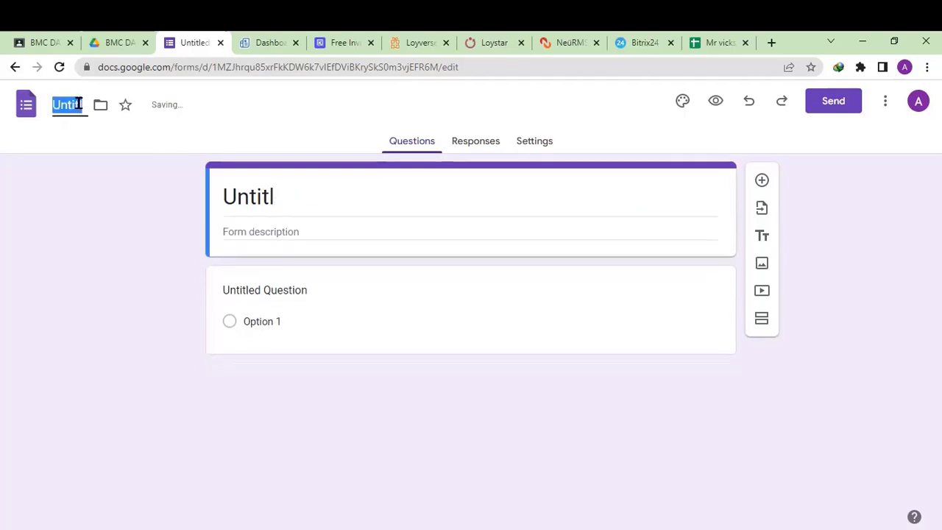
pyautogui.write('mR')
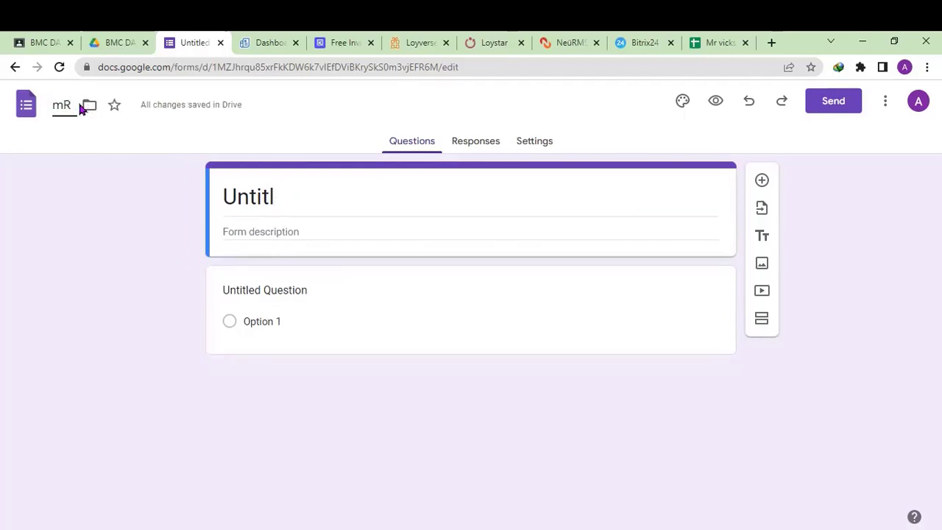
pyautogui.press('BackSpace')
pyautogui.press('BackSpace')
pyautogui.write('MR V')
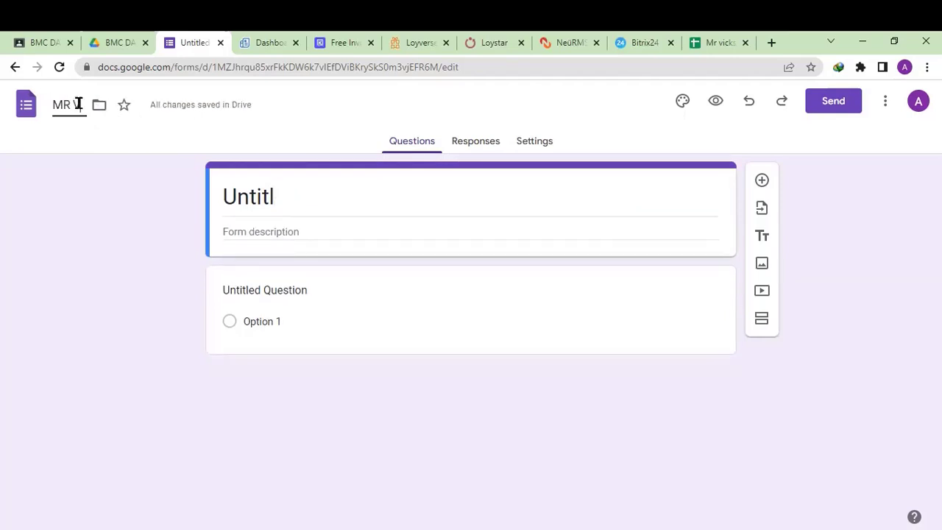
pyautogui.write('ICKS')
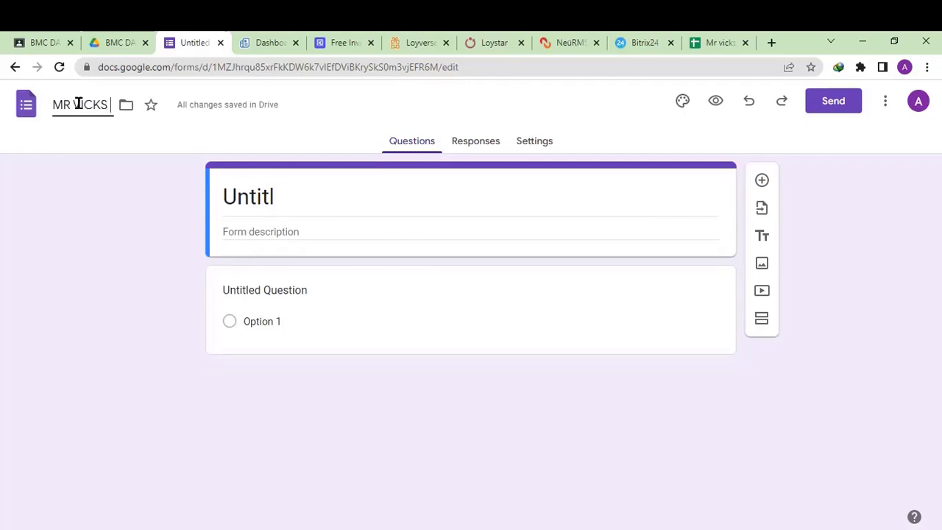
pyautogui.write(' R')
pyautogui.write('XP')
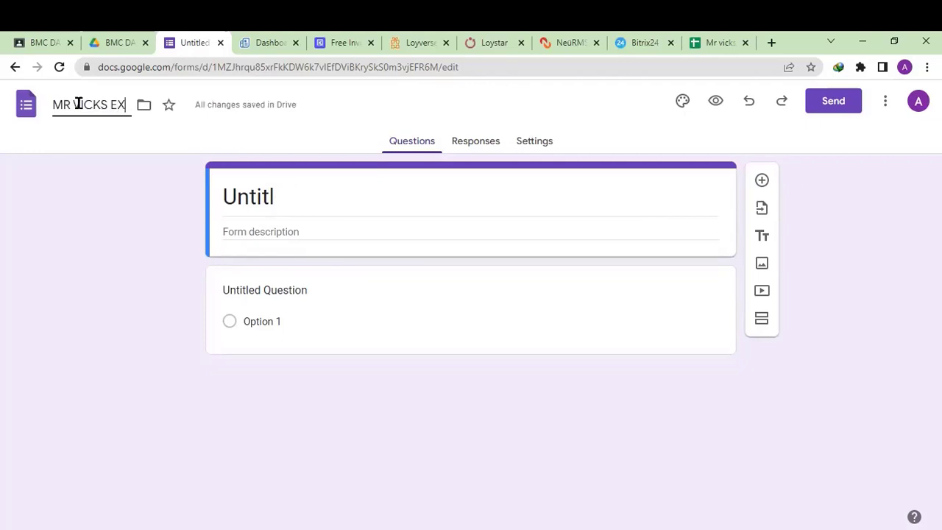
# Replace the title in the form's header with MR VICKS EXP
pyautogui.click(299, 196)
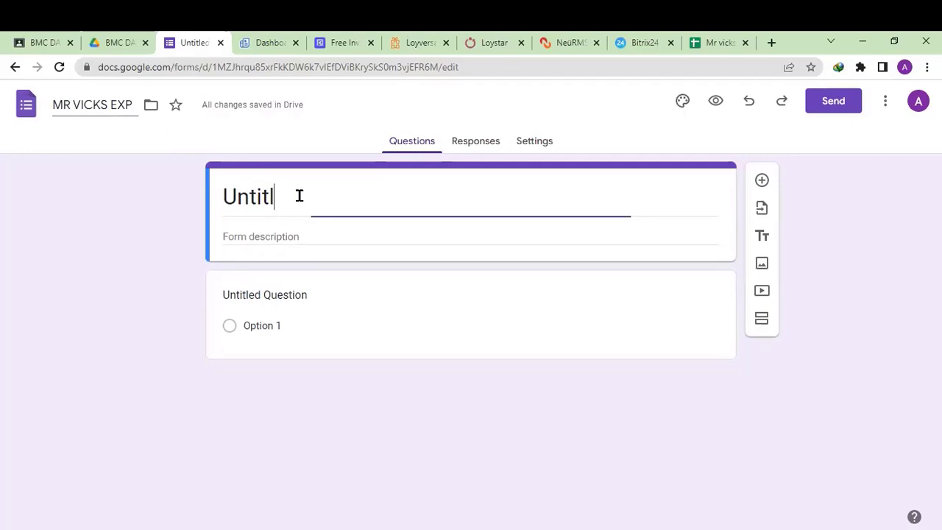
pyautogui.click(363, 340)
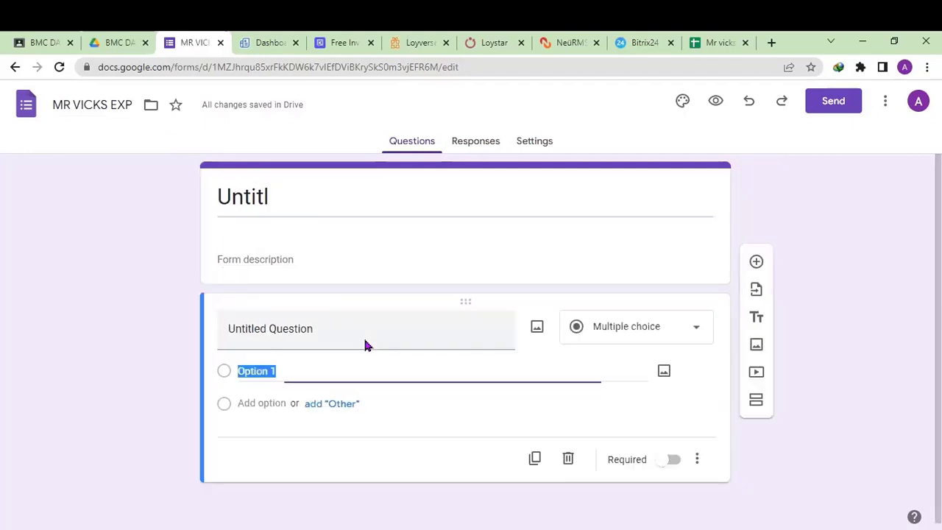
pyautogui.click(288, 194)
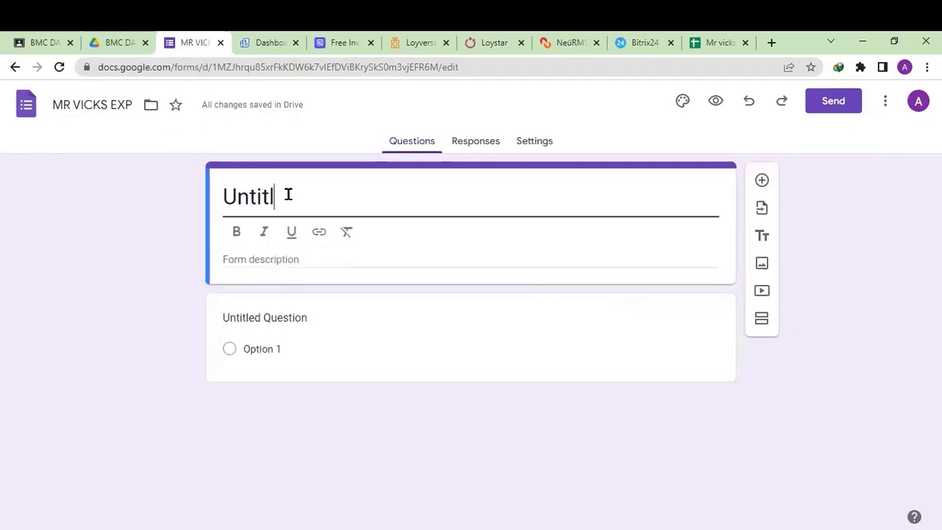
pyautogui.hotkey('ctrl', 'a')
pyautogui.write('MR VICKS EXP')
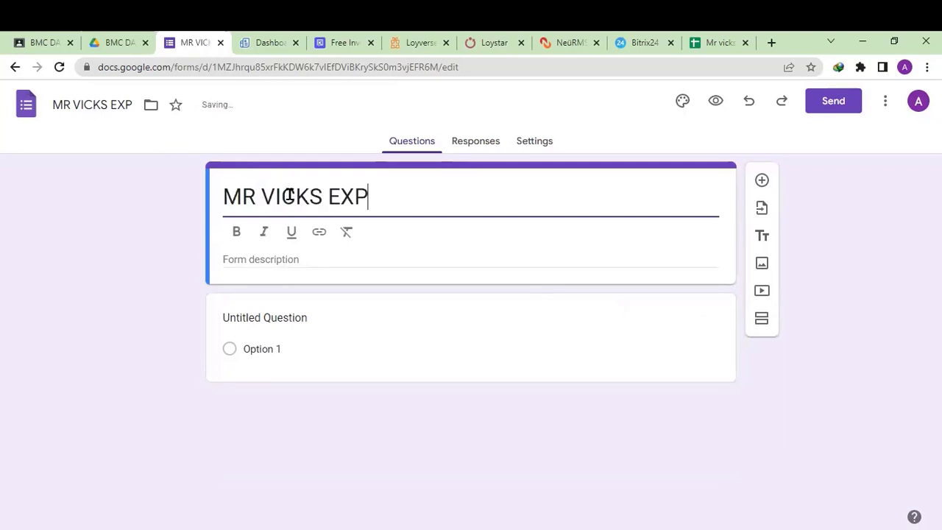
# Title the form's first question DATE, with a date answer, and make it required
pyautogui.click(267, 316)
pyautogui.write('d')
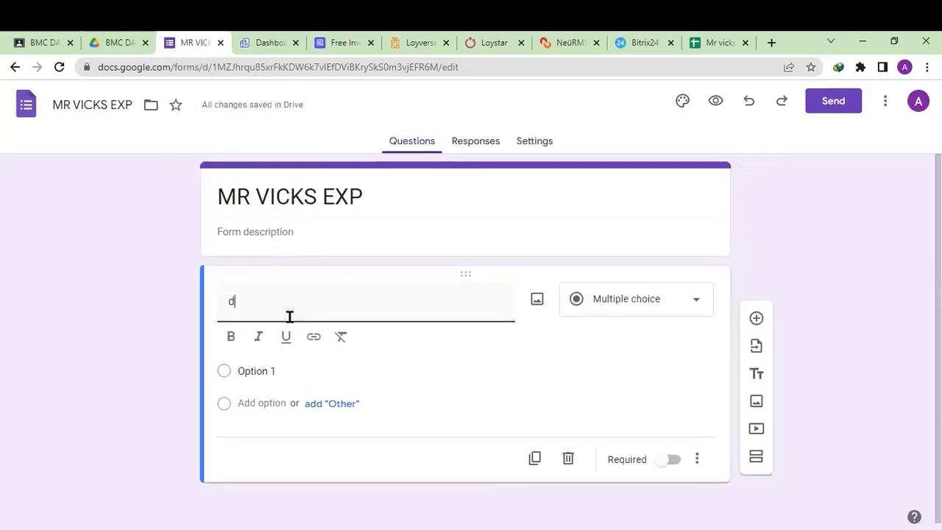
pyautogui.write('ATE')
pyautogui.press('BackSpace')
pyautogui.press('BackSpace')
pyautogui.press('BackSpace')
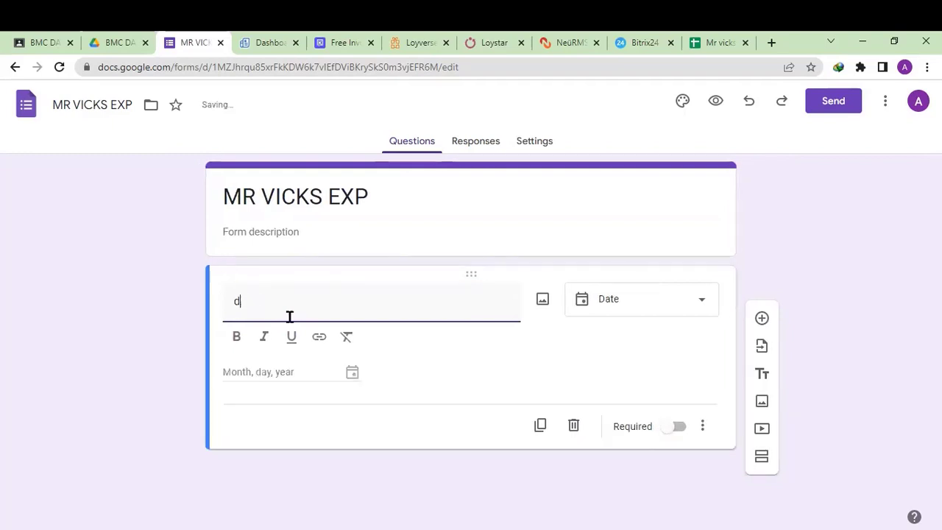
pyautogui.press('BackSpace')
pyautogui.write('DAT')
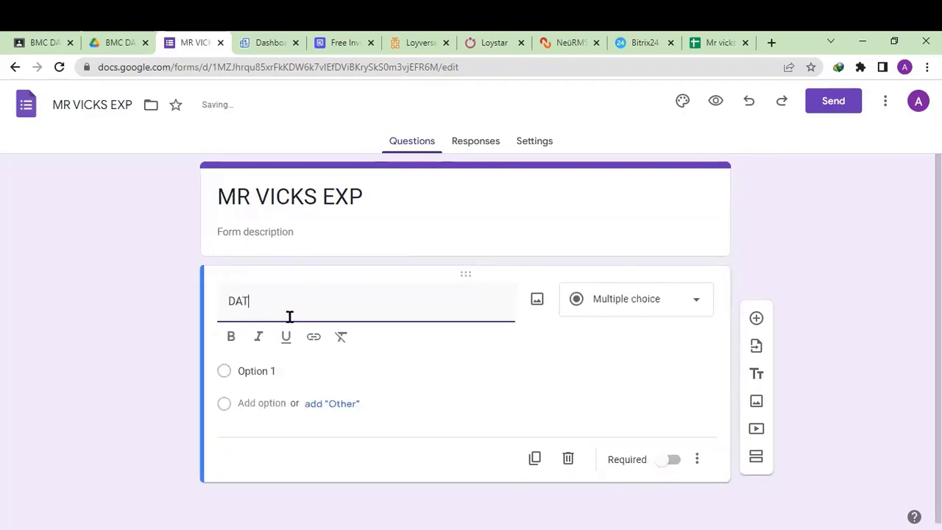
pyautogui.write('E')
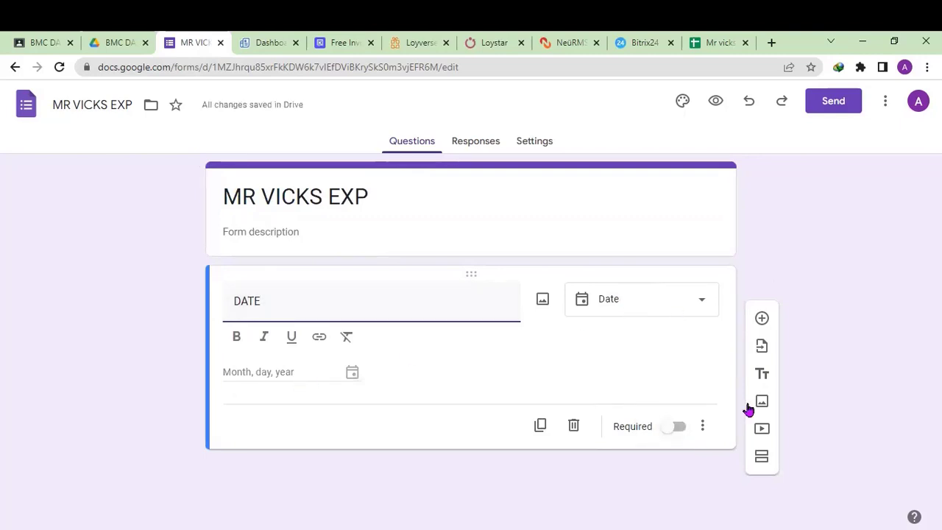
pyautogui.click(684, 429)
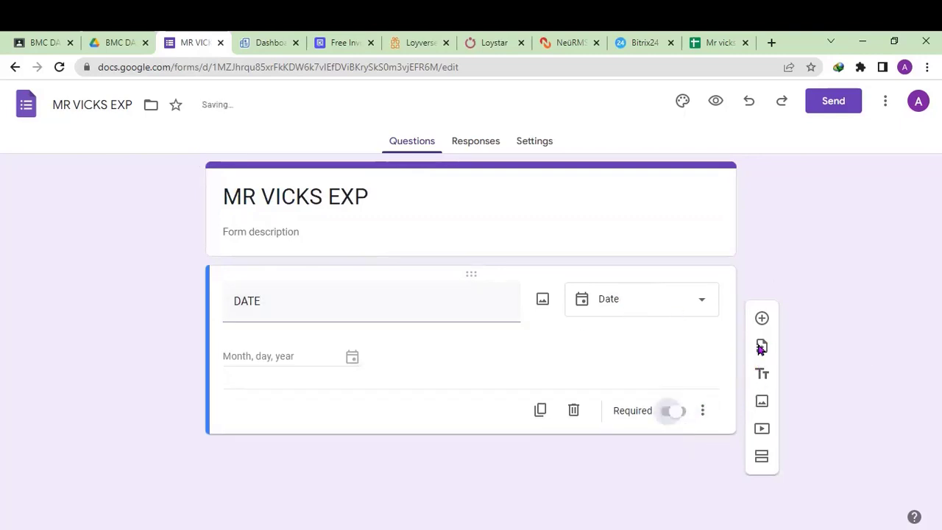
# Add a required paragraph question titled DESCRIPTION below the DATE question
pyautogui.click(762, 319)
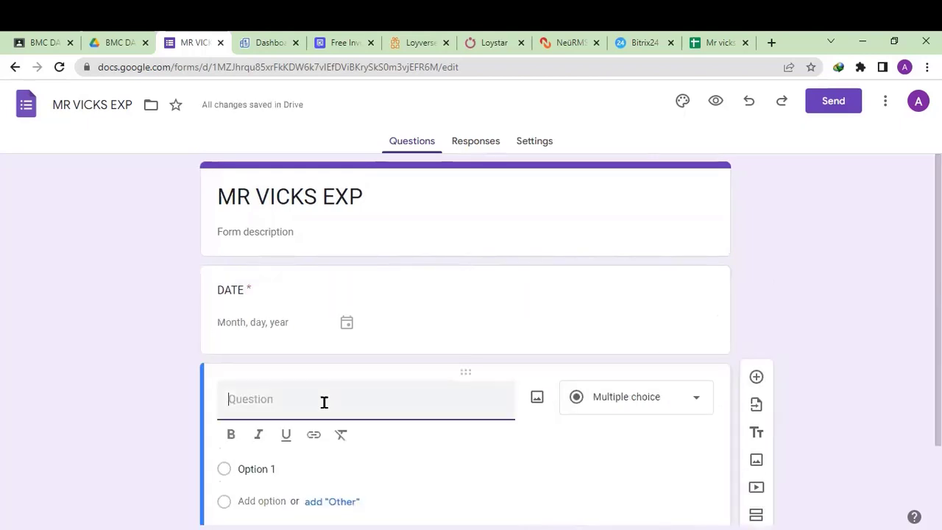
pyautogui.write('DESCRIPTION')
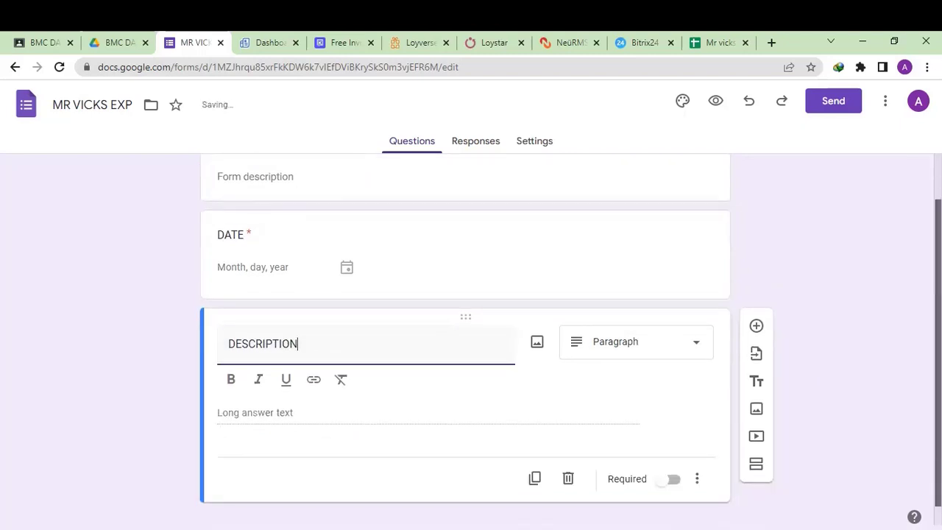
pyautogui.click(670, 457)
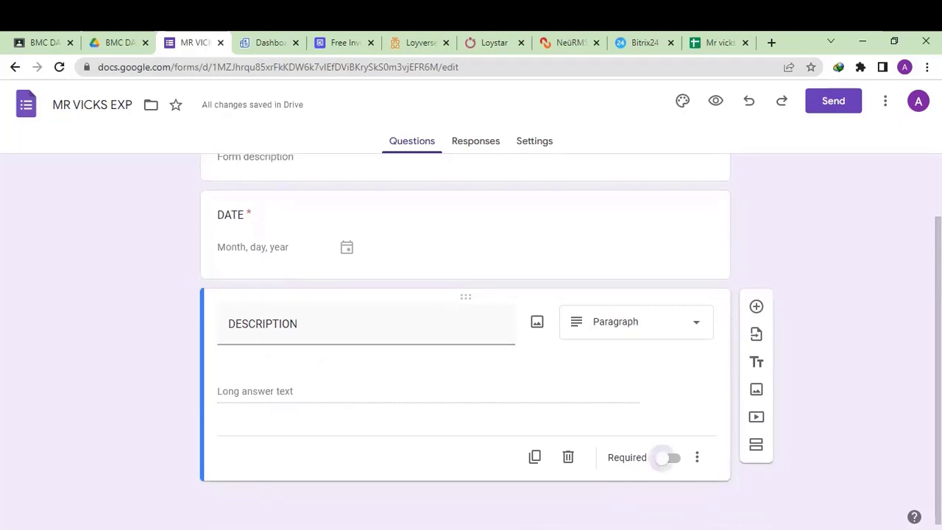
# Add a required question titled AMOUNT below DESCRIPTION, with Short answer as its answer type
pyautogui.click(756, 333)
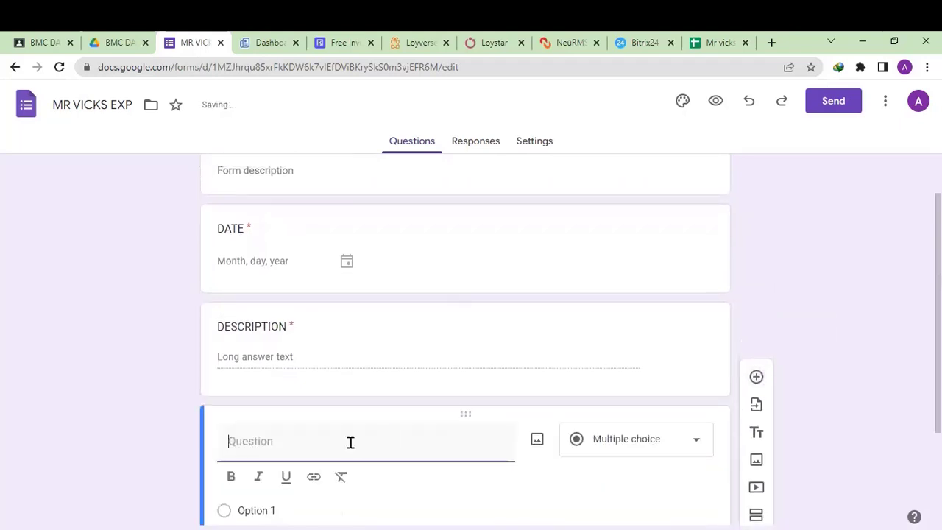
pyautogui.write('AMOUNT')
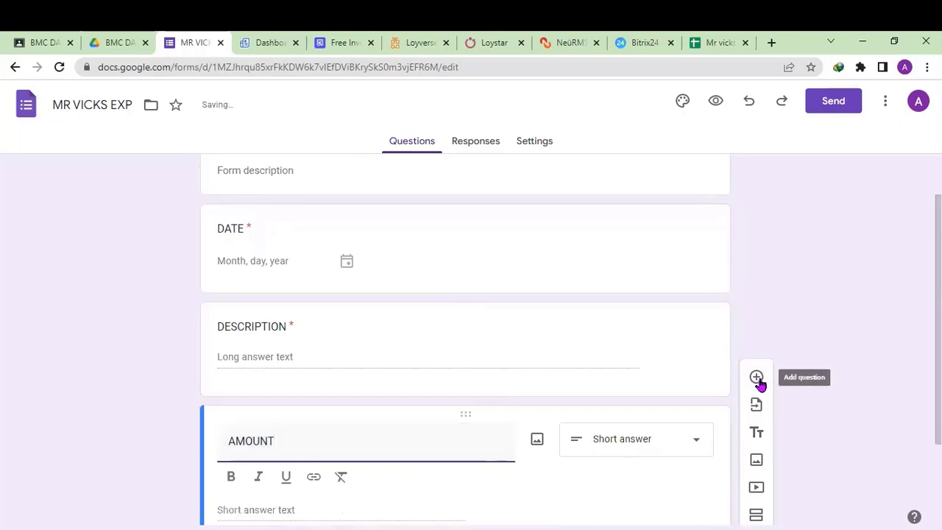
pyautogui.moveTo(939, 368); pyautogui.dragTo(939, 448)
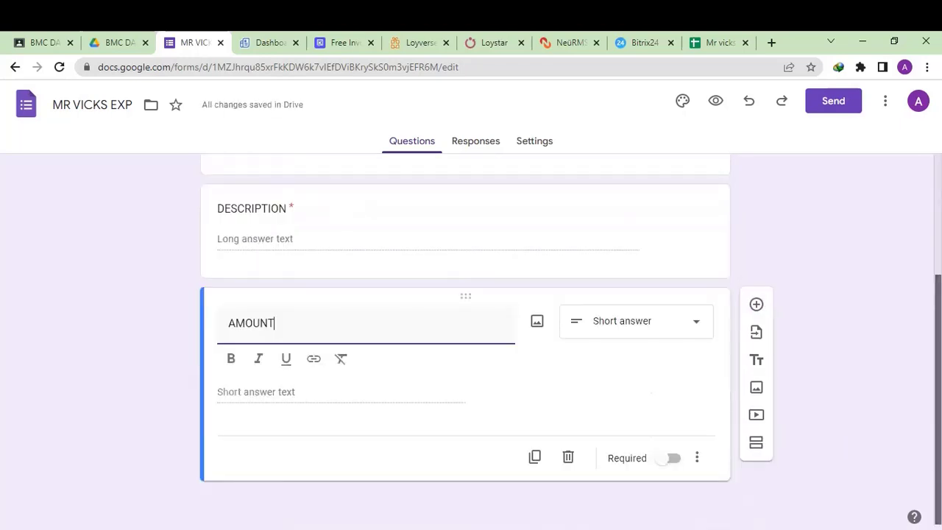
pyautogui.click(666, 458)
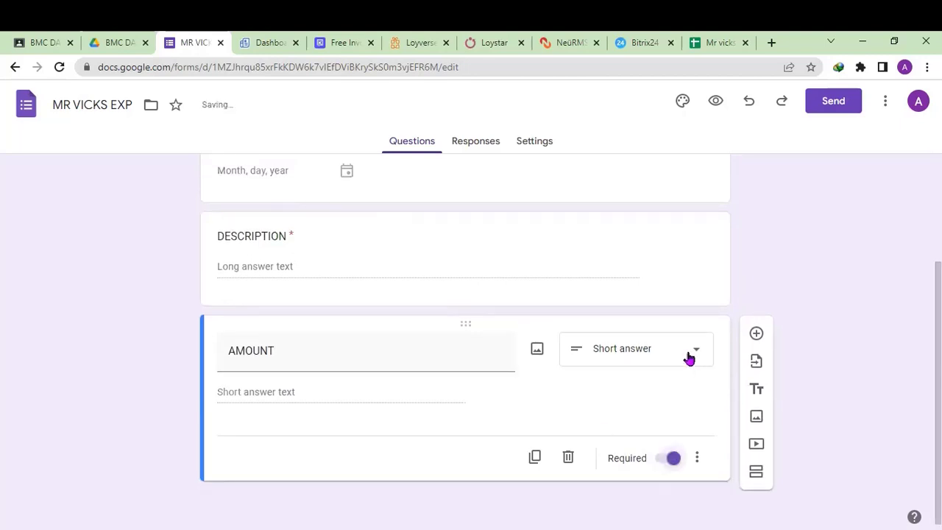
pyautogui.click(688, 357)
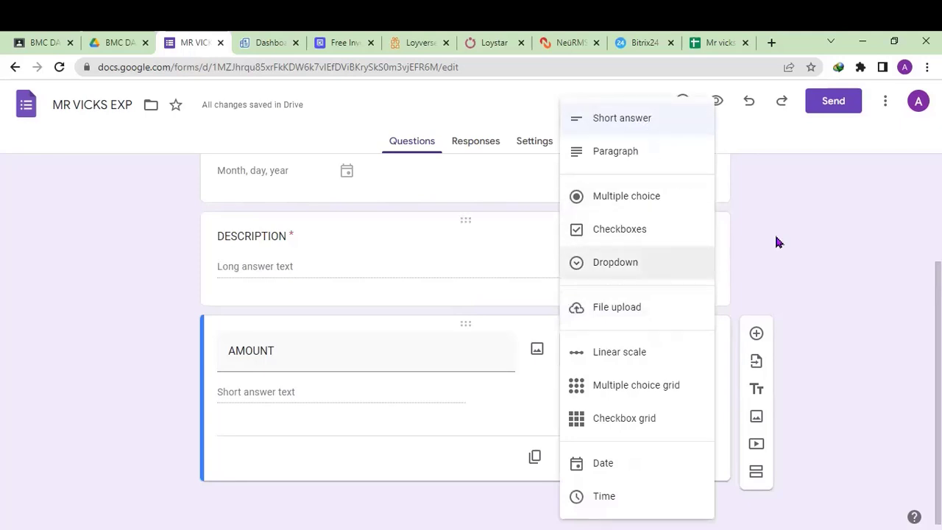
pyautogui.click(627, 118)
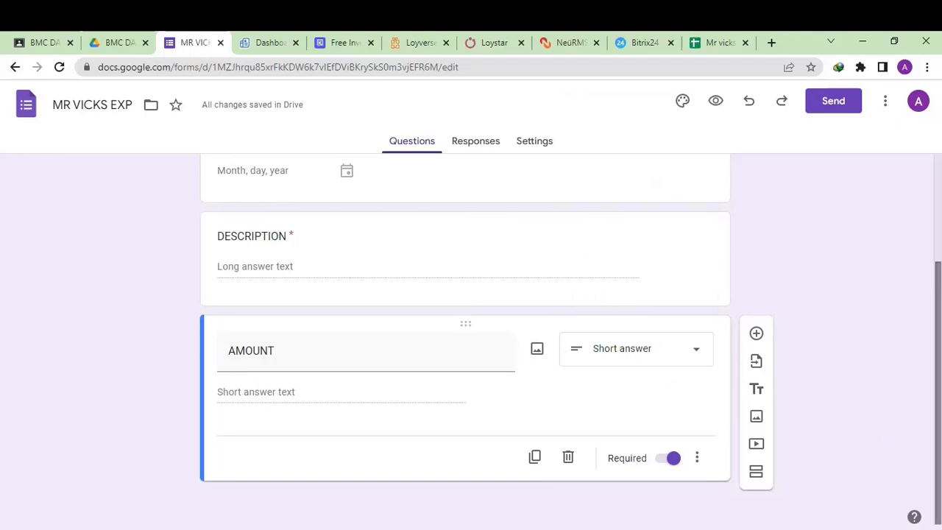
# Add a question titled SOURCE below AMOUNT and set its answer type to Multiple choice
pyautogui.click(756, 335)
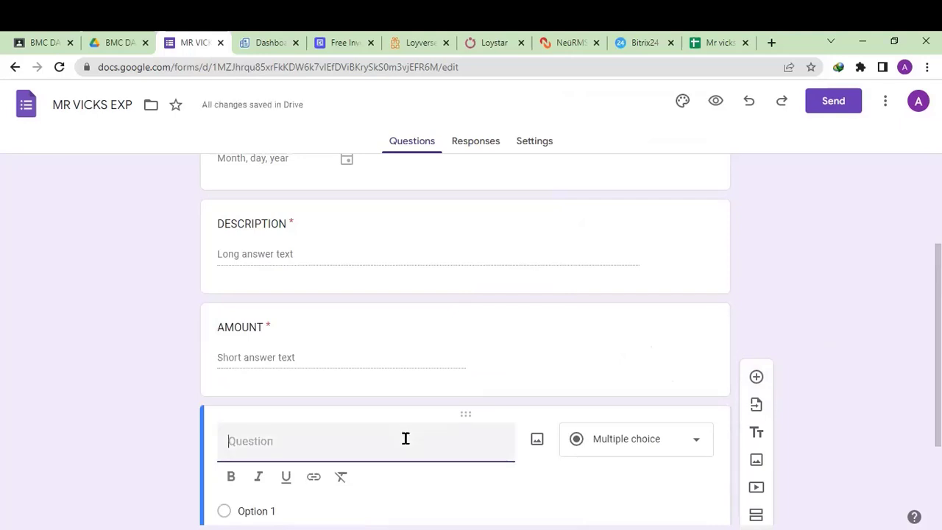
pyautogui.write('CASH/BA')
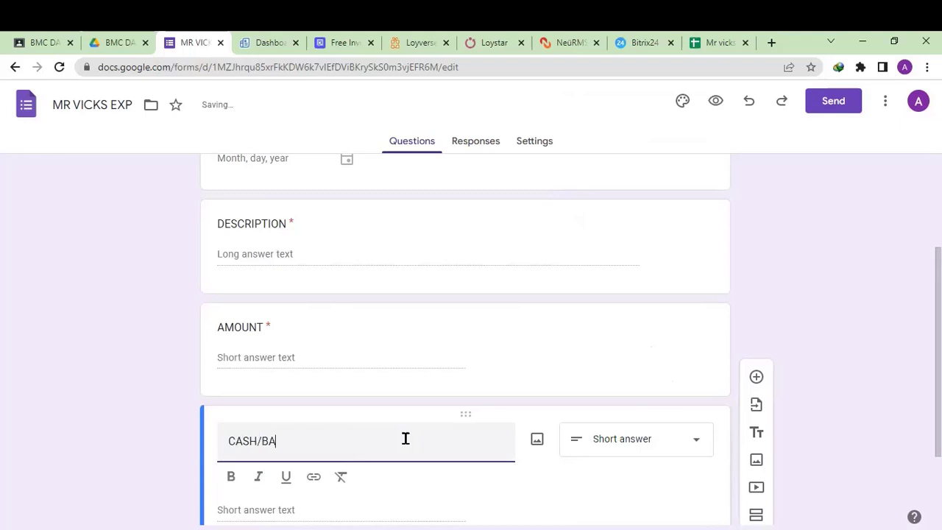
pyautogui.write('NK')
pyautogui.press('BackSpace')
pyautogui.press('BackSpace')
pyautogui.press('BackSpace')
pyautogui.press('BackSpace')
pyautogui.press('BackSpace')
pyautogui.press('BackSpace')
pyautogui.press('BackSpace')
pyautogui.press('BackSpace')
pyautogui.press('BackSpace')
pyautogui.write('SOURCE')
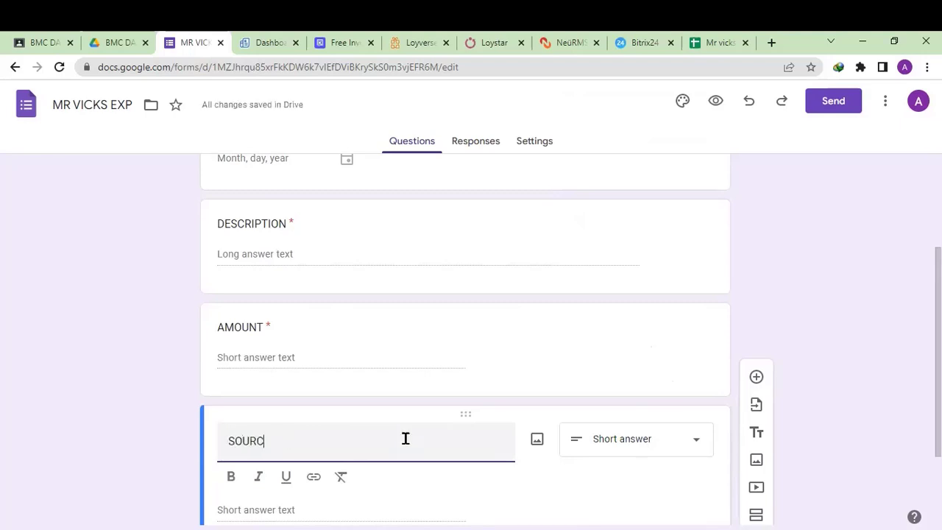
pyautogui.click(677, 440)
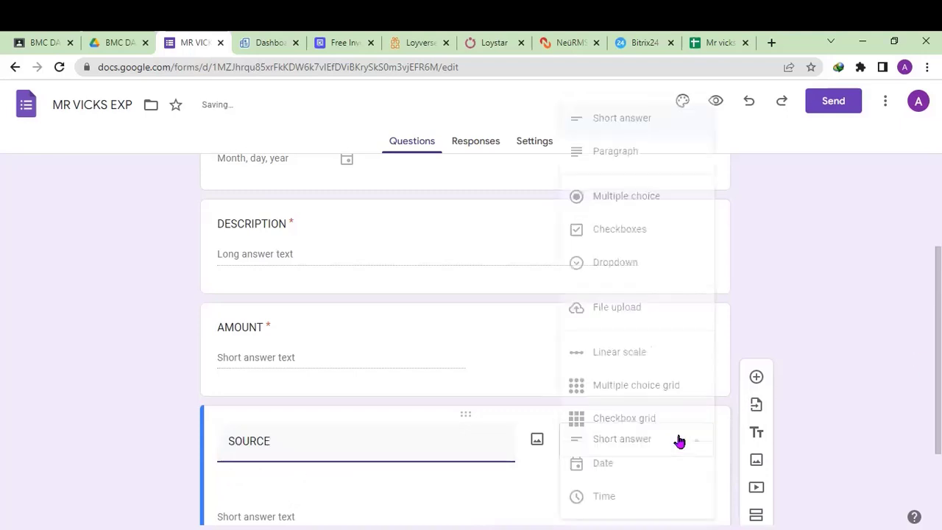
pyautogui.click(630, 196)
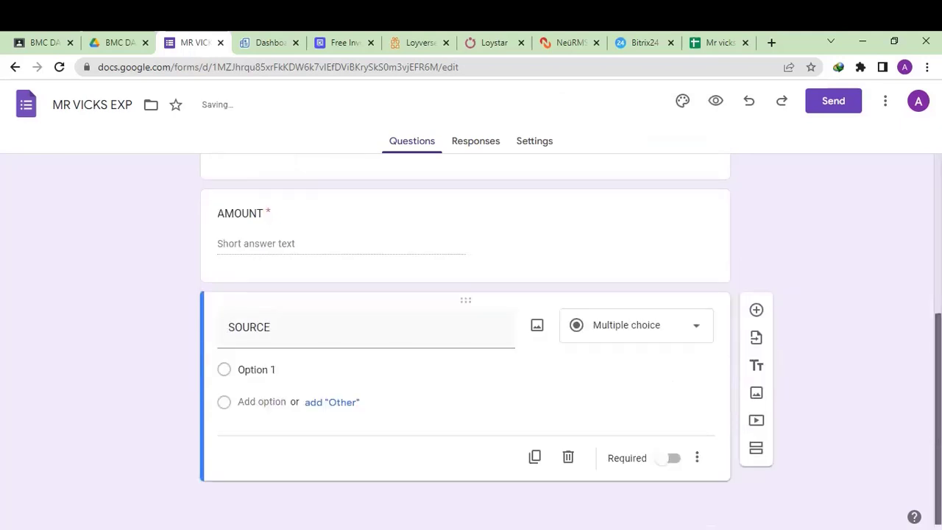
# Give the SOURCE question the options CASH, UBA, POS and Other, and make it required
pyautogui.click(267, 365)
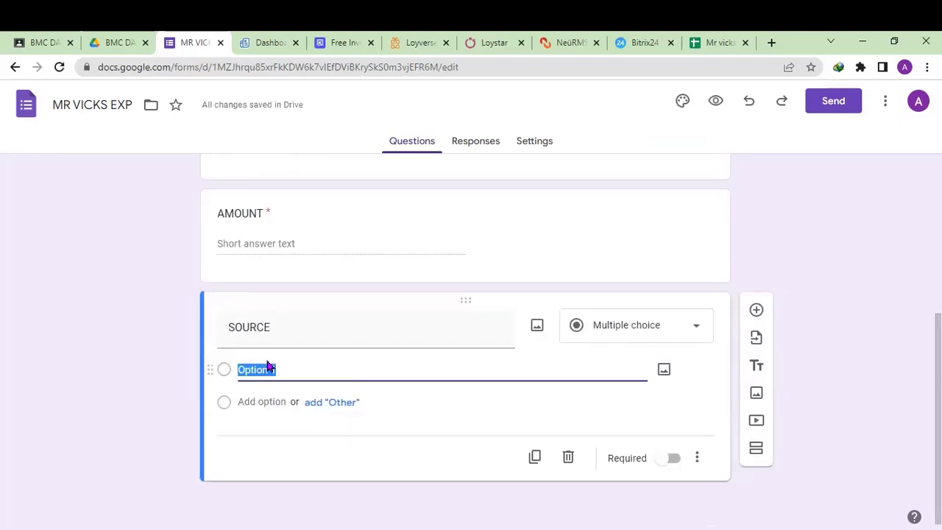
pyautogui.write('CASH')
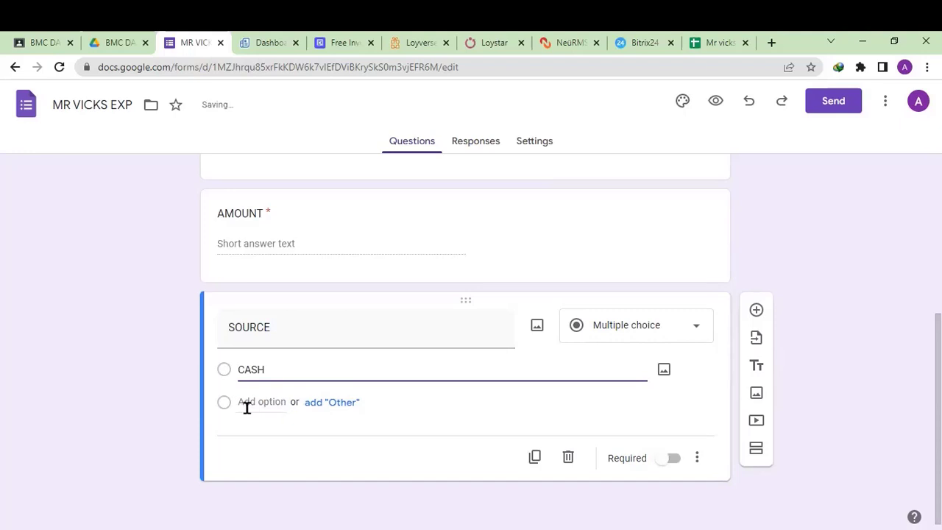
pyautogui.click(246, 401)
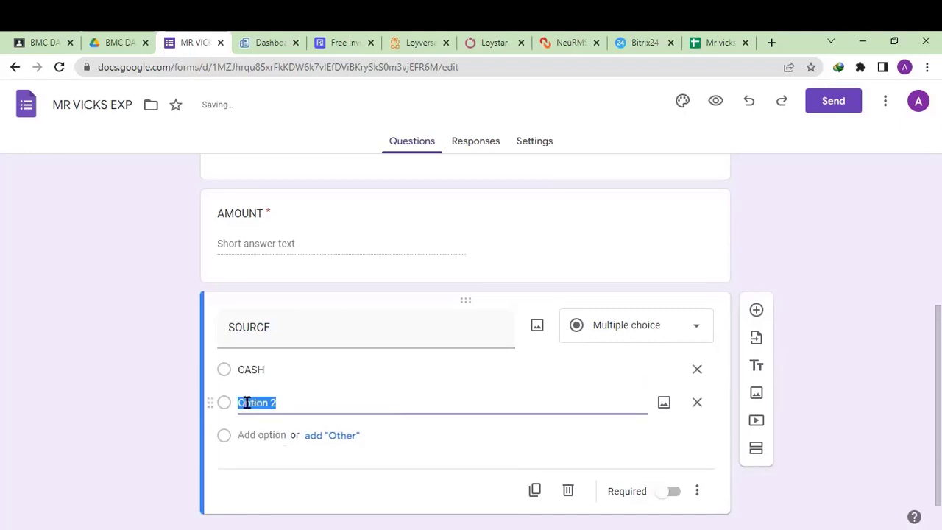
pyautogui.write('UP')
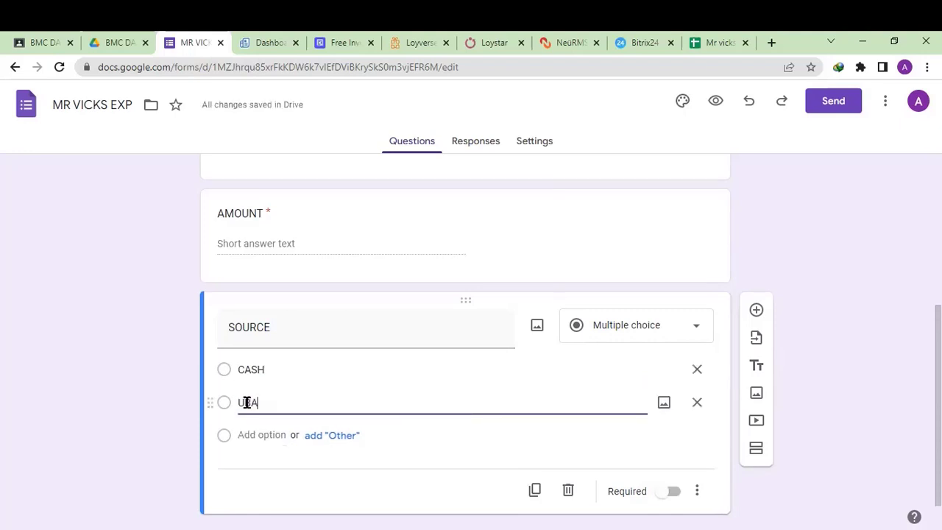
pyautogui.click(272, 435)
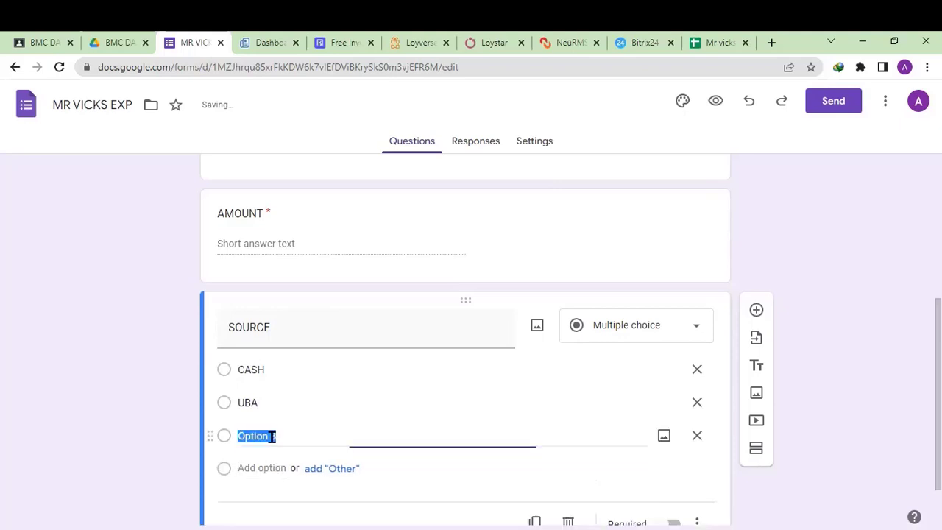
pyautogui.write('POS')
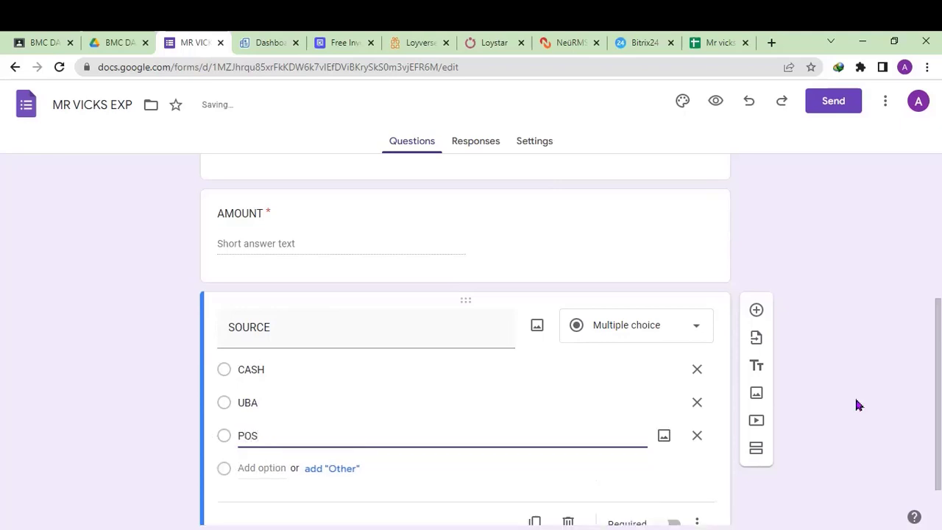
pyautogui.click(671, 522)
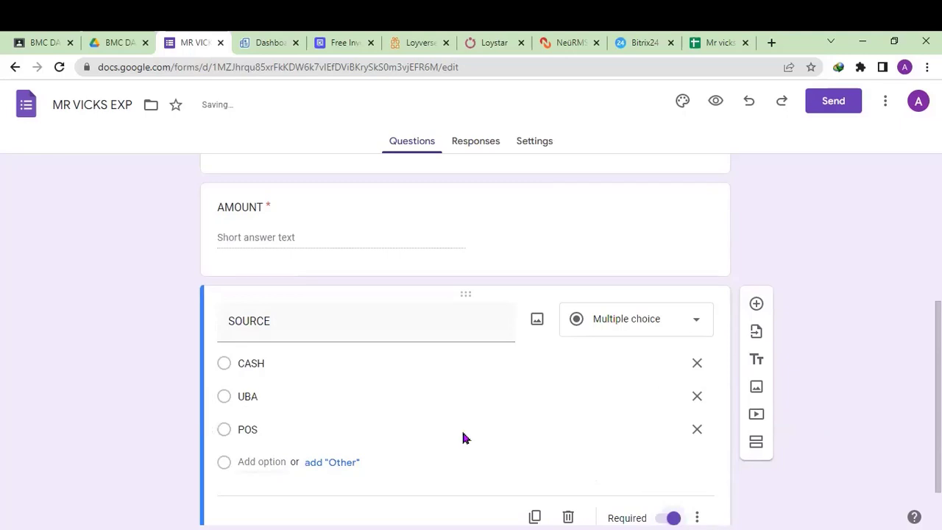
pyautogui.click(332, 462)
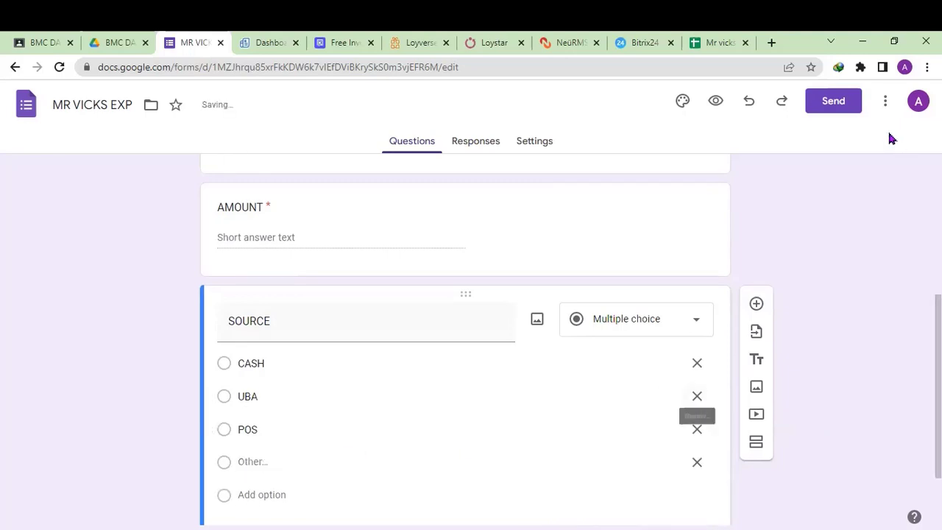
# Preview the MR VICKS EXP form and look through its questions as a respondent sees them
pyautogui.moveTo(937, 400); pyautogui.dragTo(937, 288)
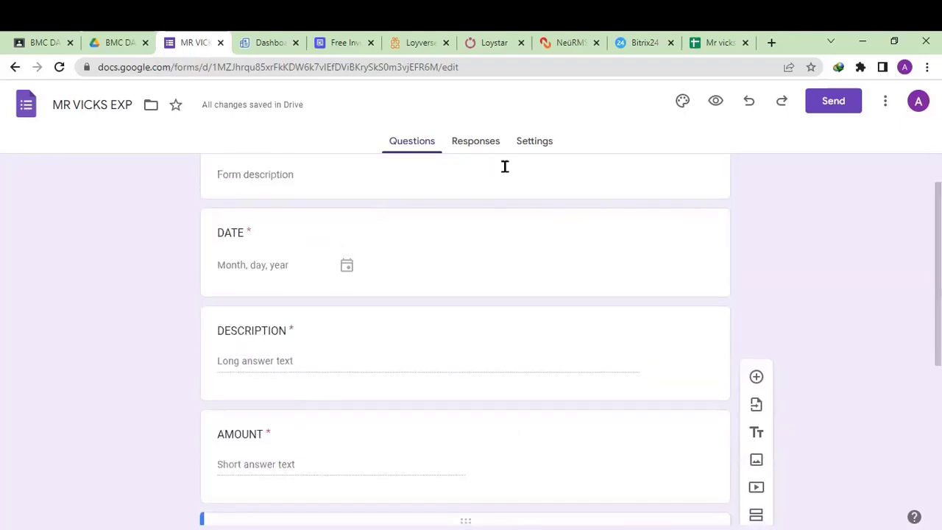
pyautogui.click(716, 101)
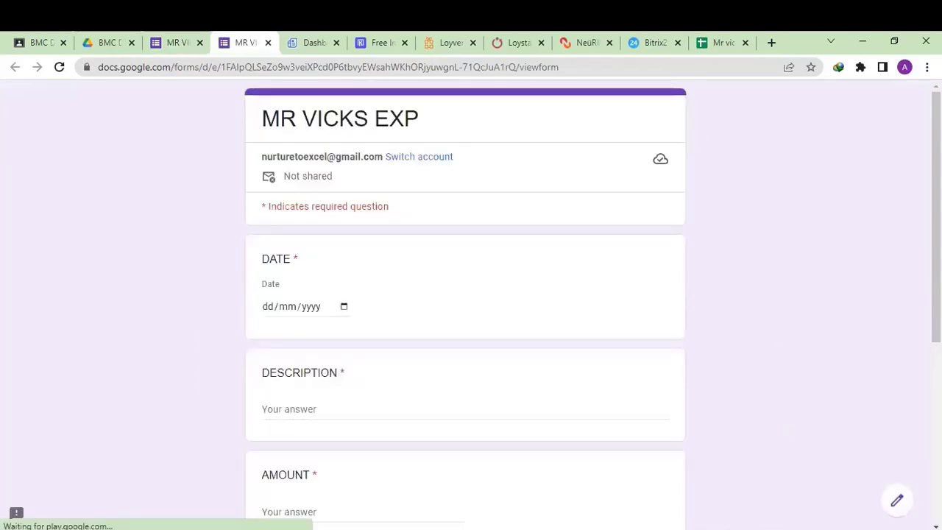
pyautogui.moveTo(937, 254); pyautogui.dragTo(937, 434)
pyautogui.scroll(3, 464, 295)
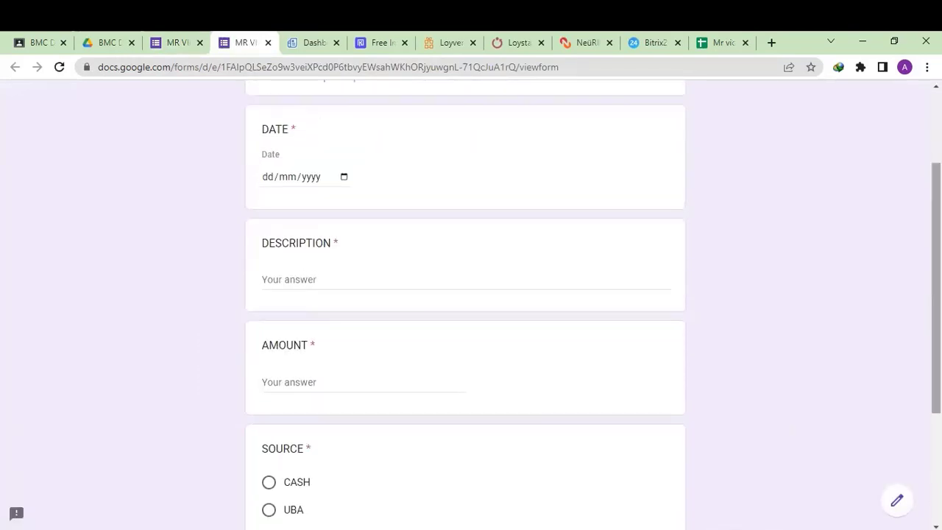
pyautogui.scroll(2, 464, 294)
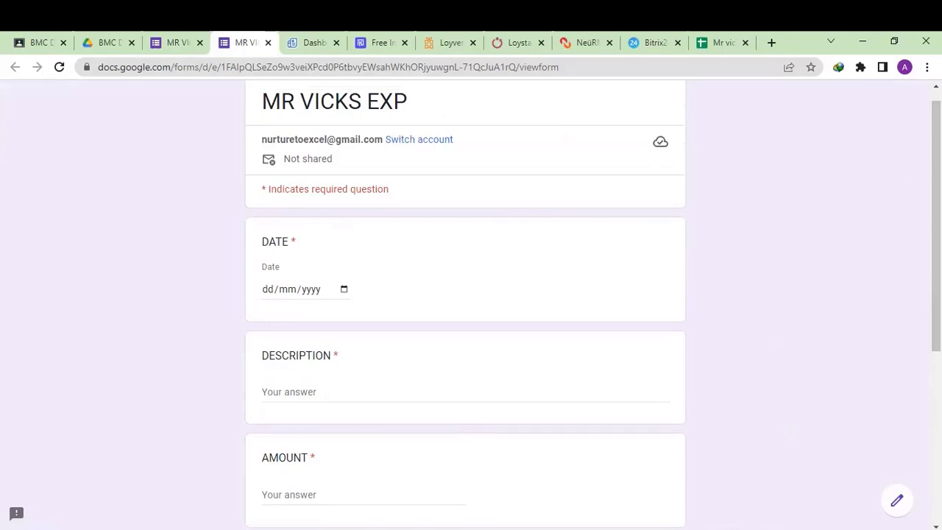
pyautogui.scroll(1, 464, 305)
pyautogui.scroll(-2, 332, 101)
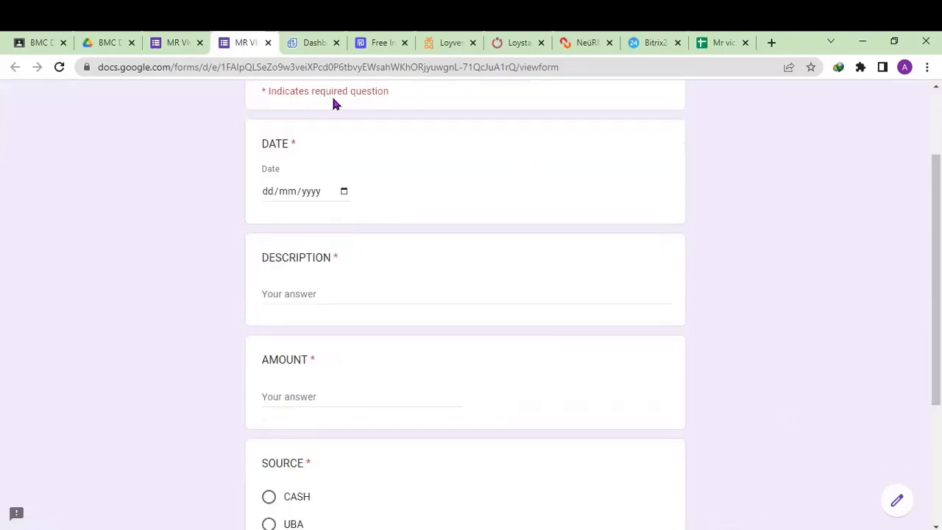
# Return to the MR VICKS EXP form editor and copy its shareable link as a shortened URL
pyautogui.click(169, 42)
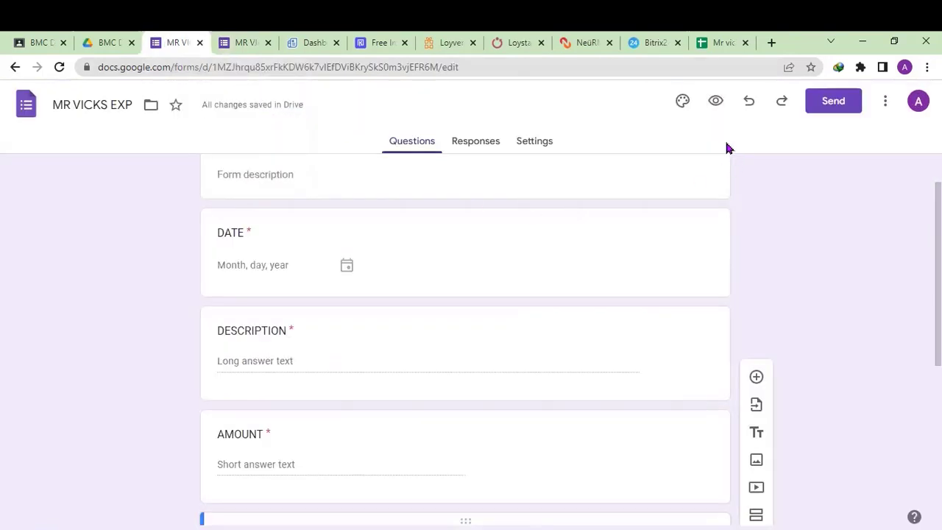
pyautogui.click(834, 101)
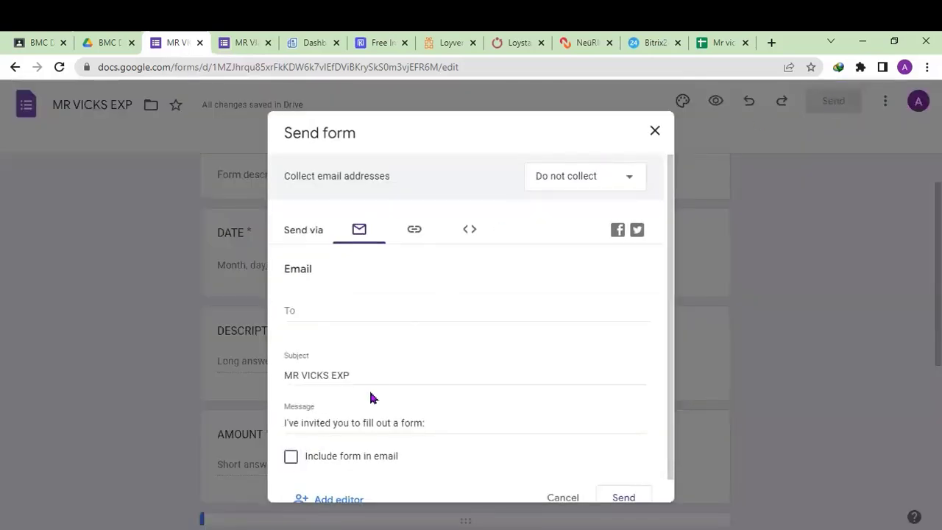
pyautogui.click(414, 229)
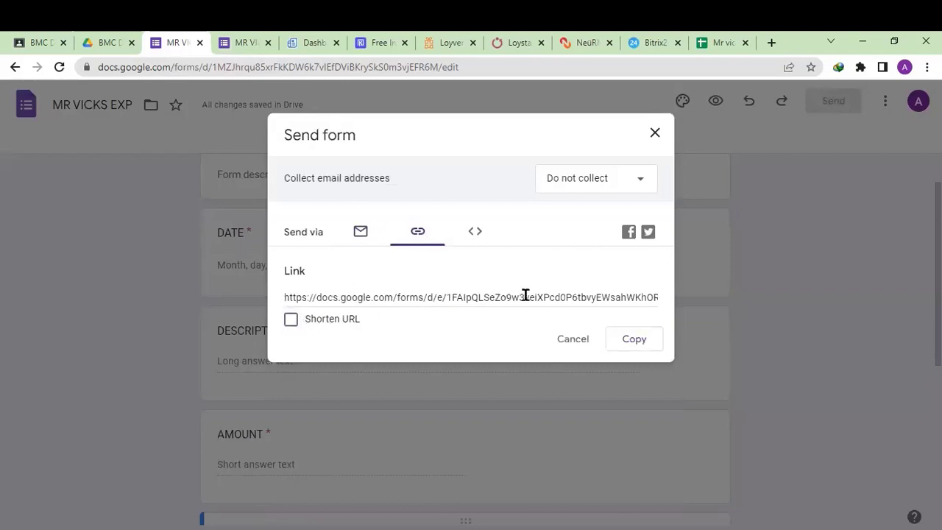
pyautogui.click(291, 324)
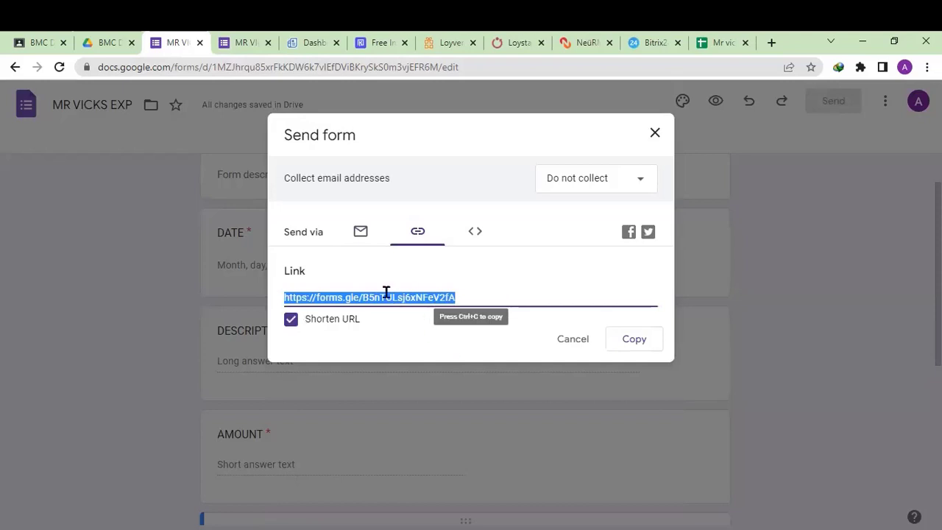
pyautogui.click(645, 342)
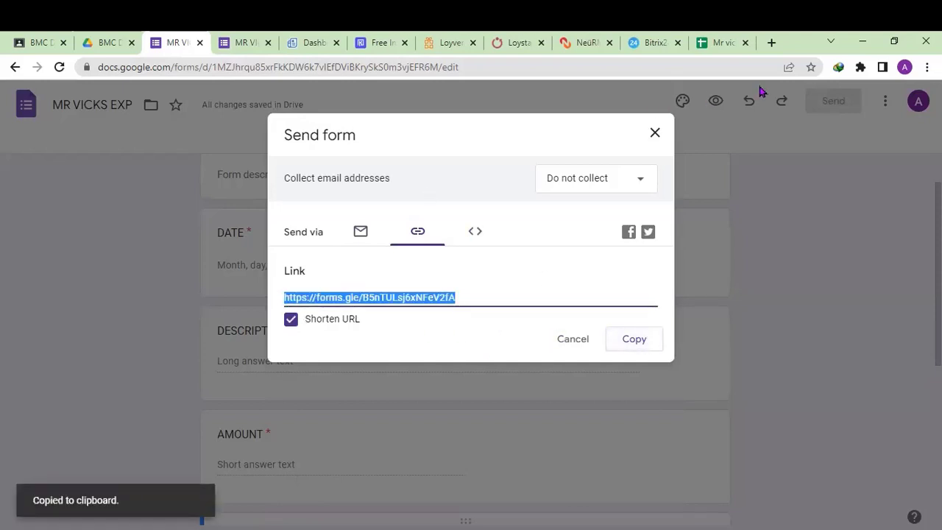
# Search for Bitly in a new browser tab and open the Bitly URL shortener website
pyautogui.click(771, 42)
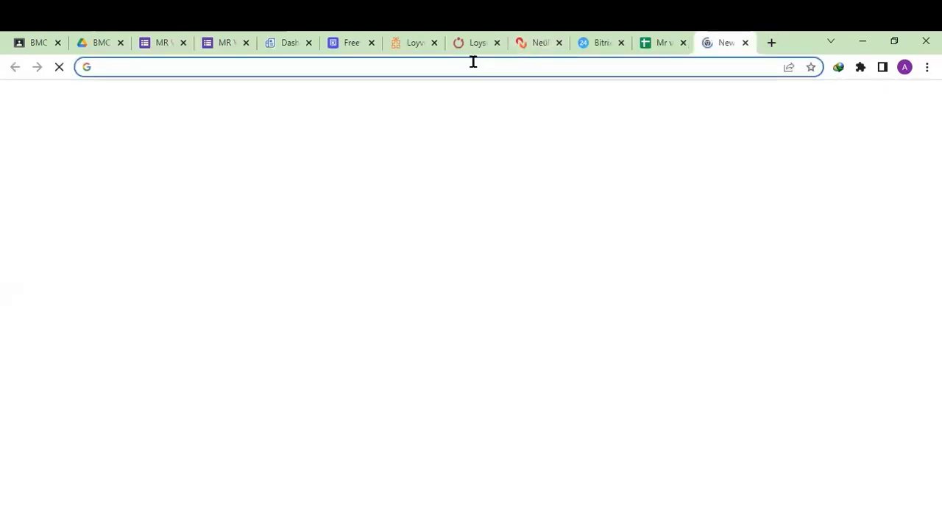
pyautogui.write('B')
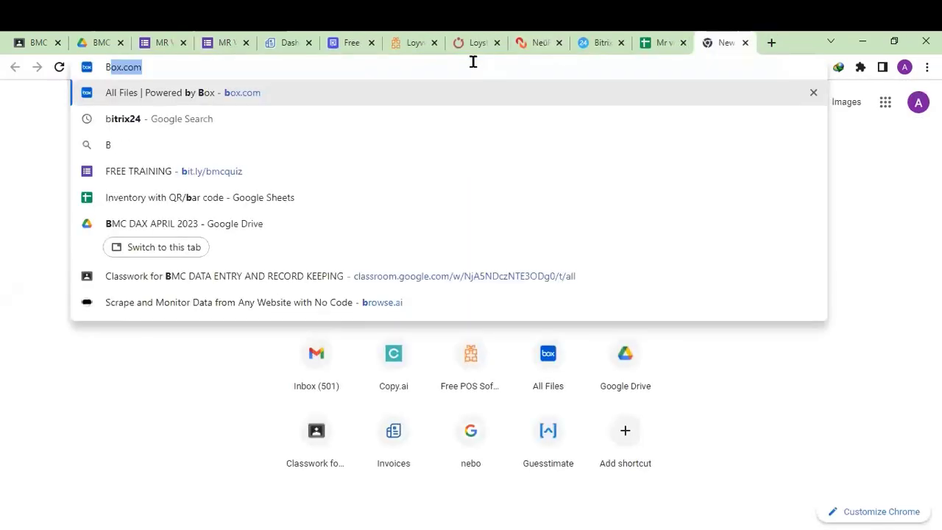
pyautogui.write('ITLY')
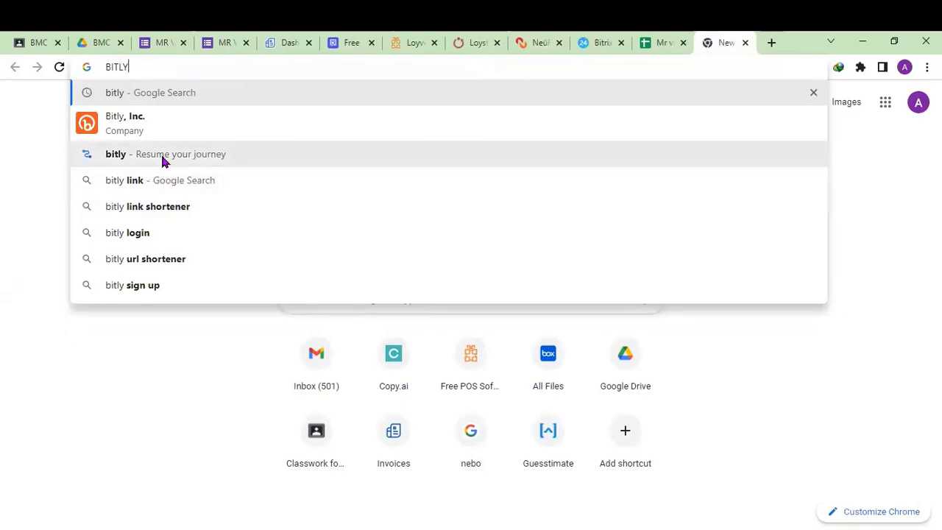
pyautogui.click(126, 120)
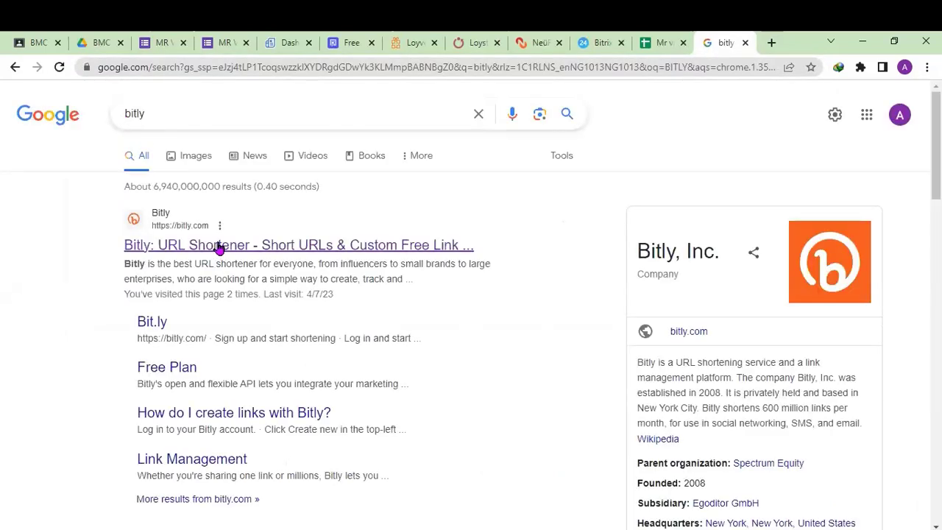
pyautogui.click(219, 246)
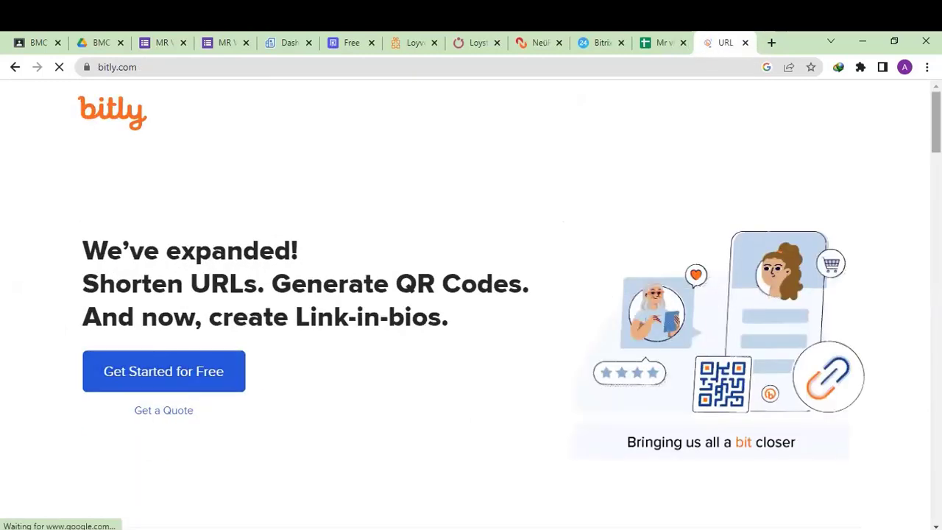
# Go to Bitly's free sign-up and continue with the existing Google account
pyautogui.moveTo(936, 122)
pyautogui.mouseDown()
pyautogui.moveTo(936, 209)
pyautogui.moveTo(936, 121)
pyautogui.mouseUp()
pyautogui.click(189, 376)
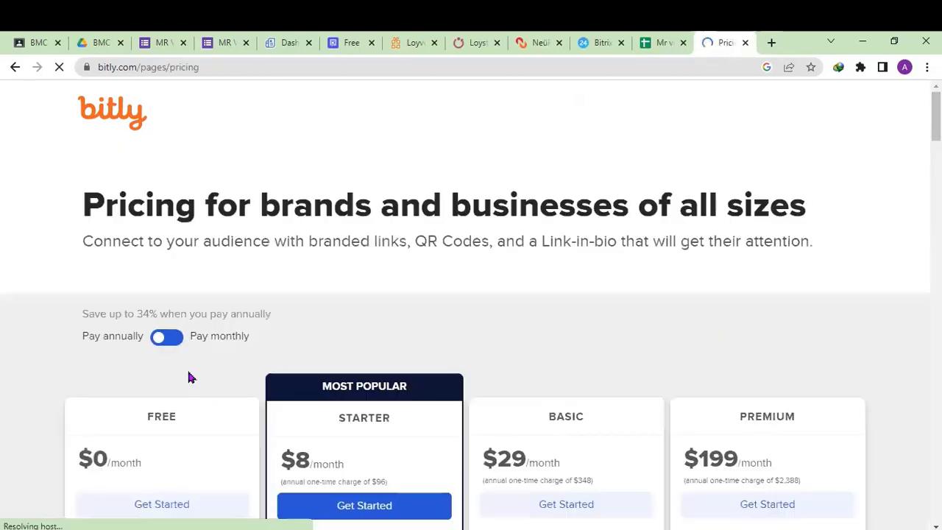
pyautogui.doubleClick(156, 439)
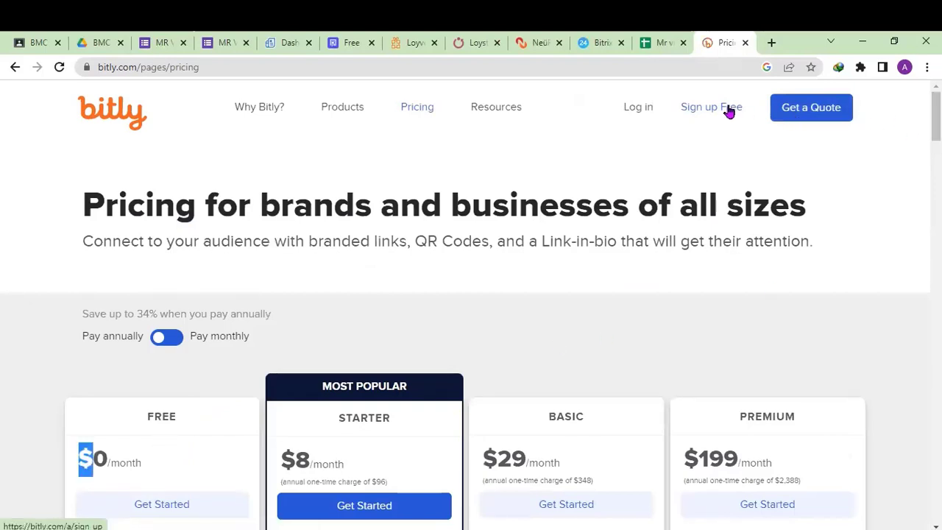
pyautogui.click(728, 108)
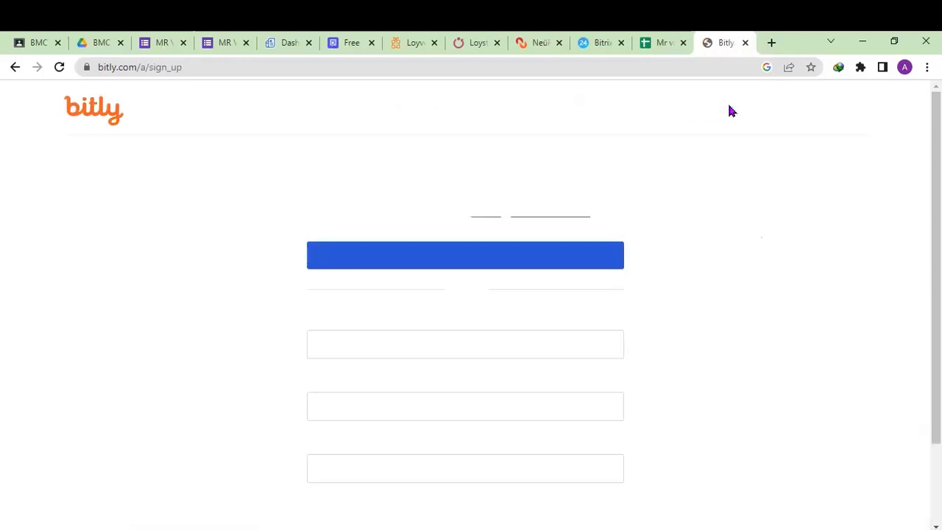
pyautogui.click(401, 347)
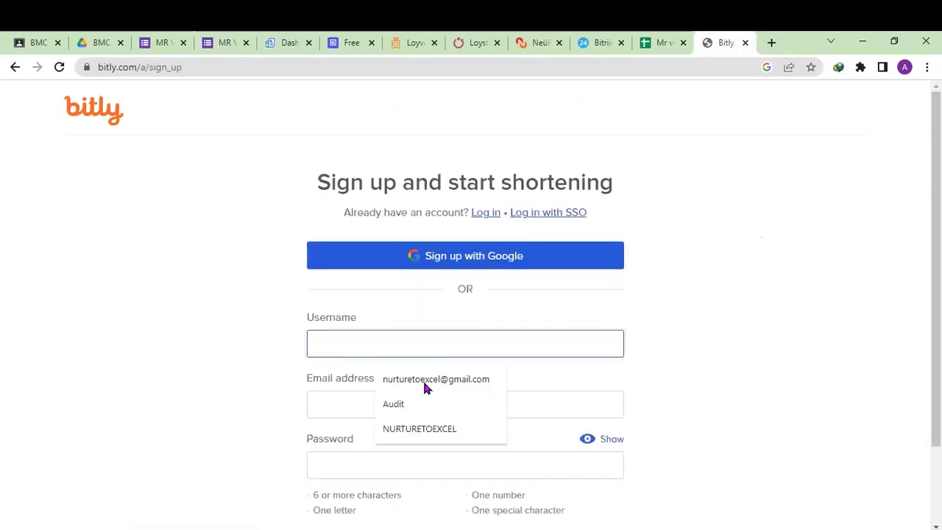
pyautogui.click(507, 256)
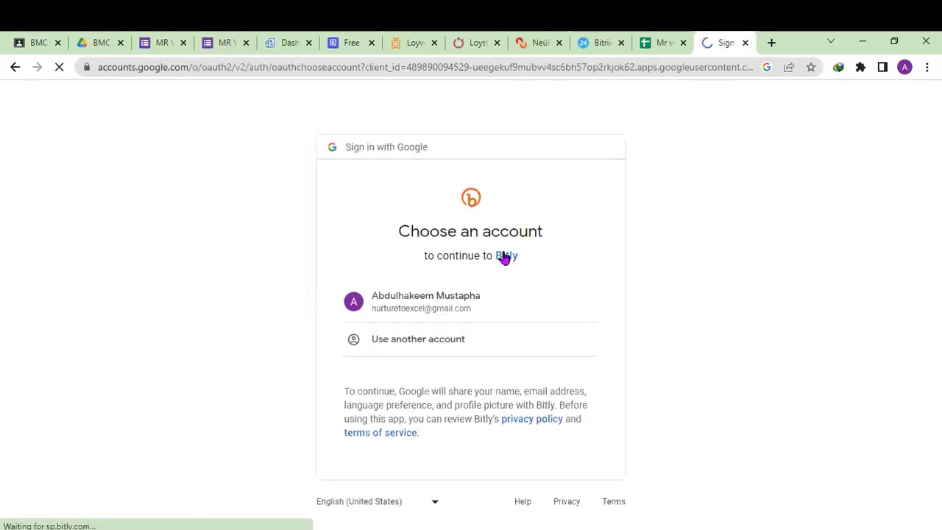
pyautogui.click(407, 309)
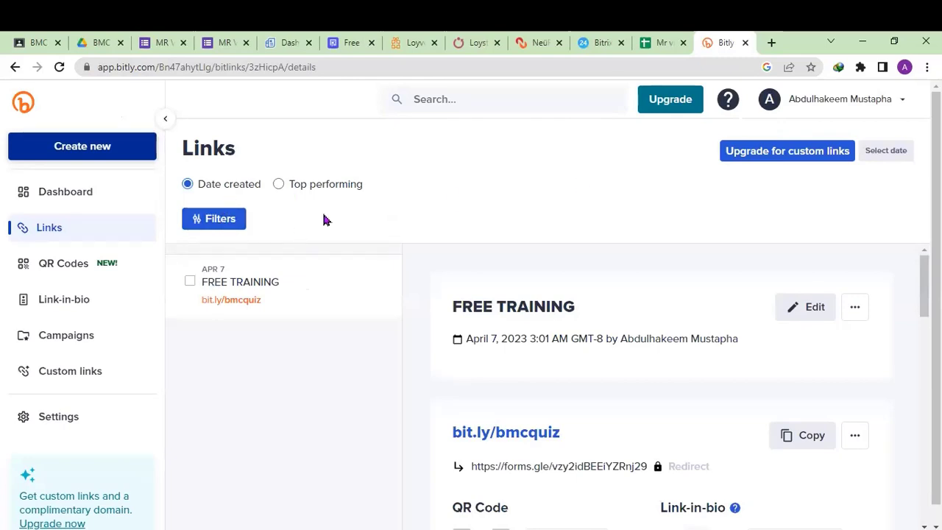
# Create a new Bitly link with the copied form URL as destination and VICKEXP as the custom back-half
pyautogui.click(74, 153)
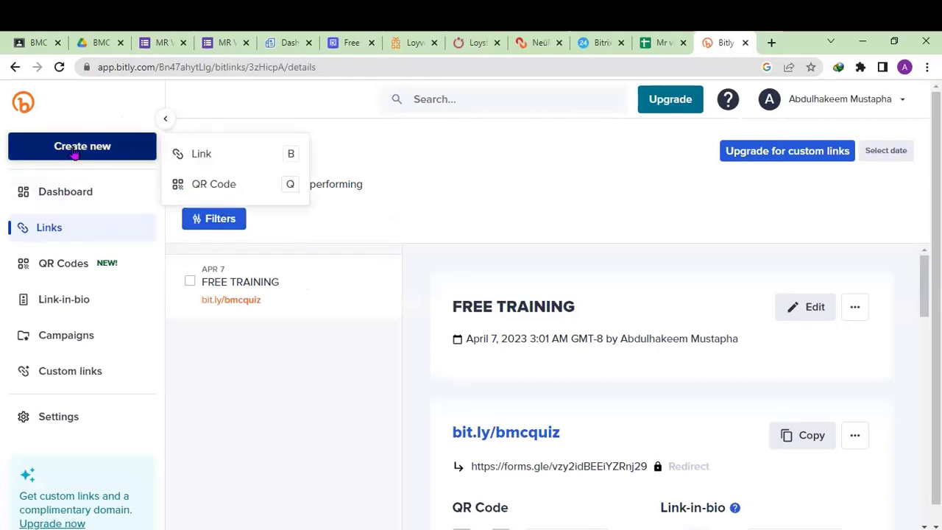
pyautogui.click(228, 156)
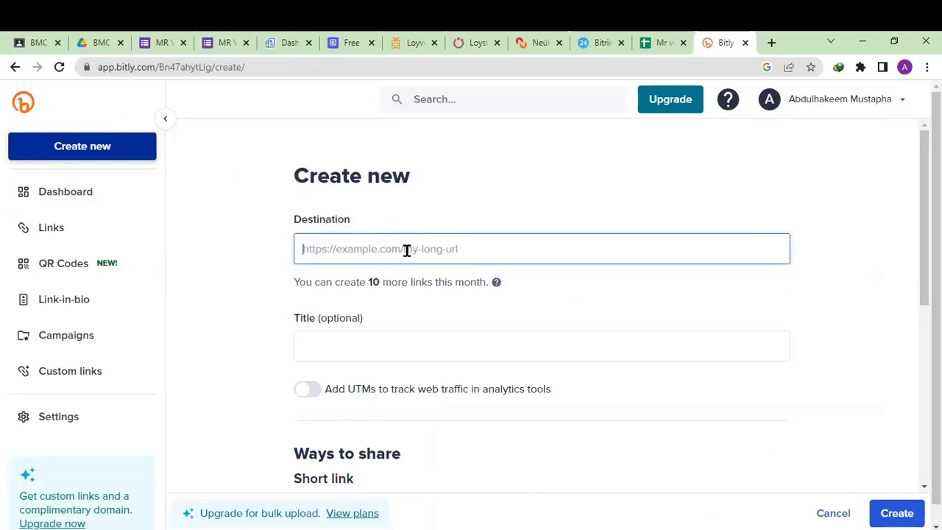
pyautogui.hotkey('ctrl', 'v')
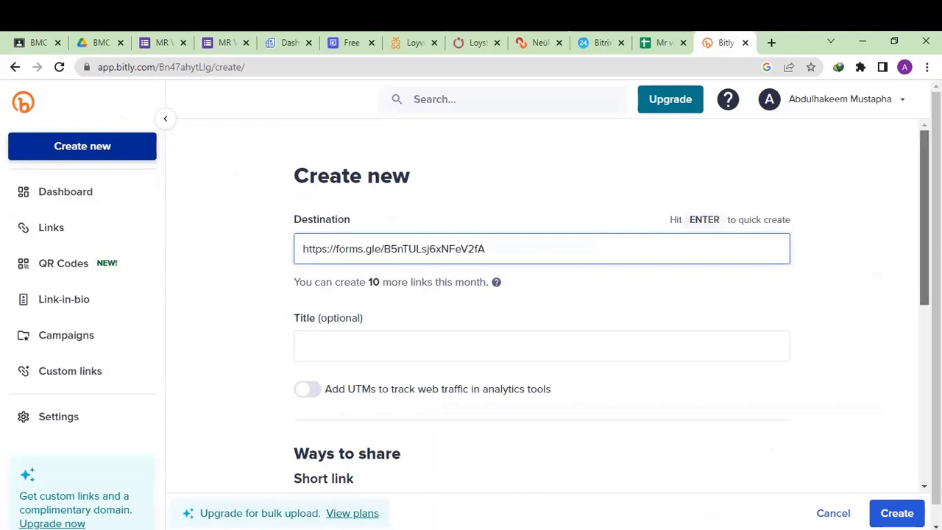
pyautogui.scroll(-3, 541, 304)
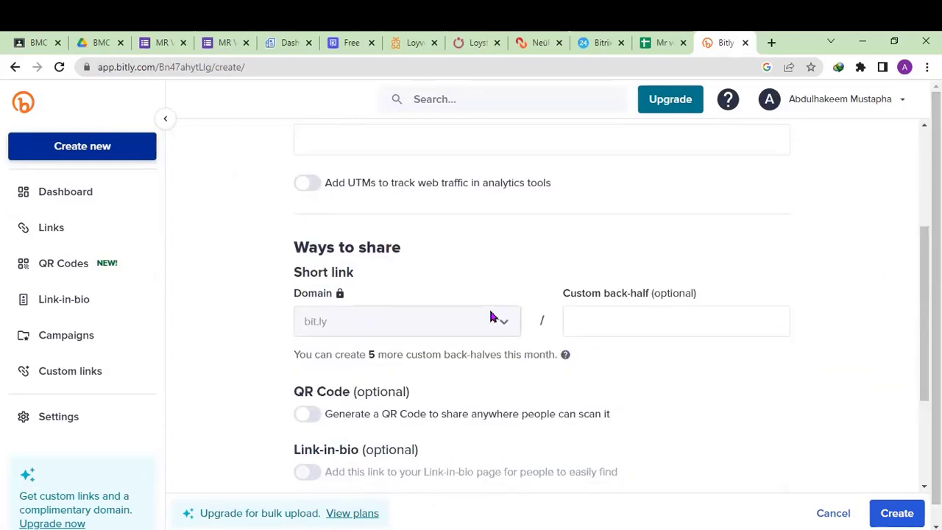
pyautogui.click(601, 322)
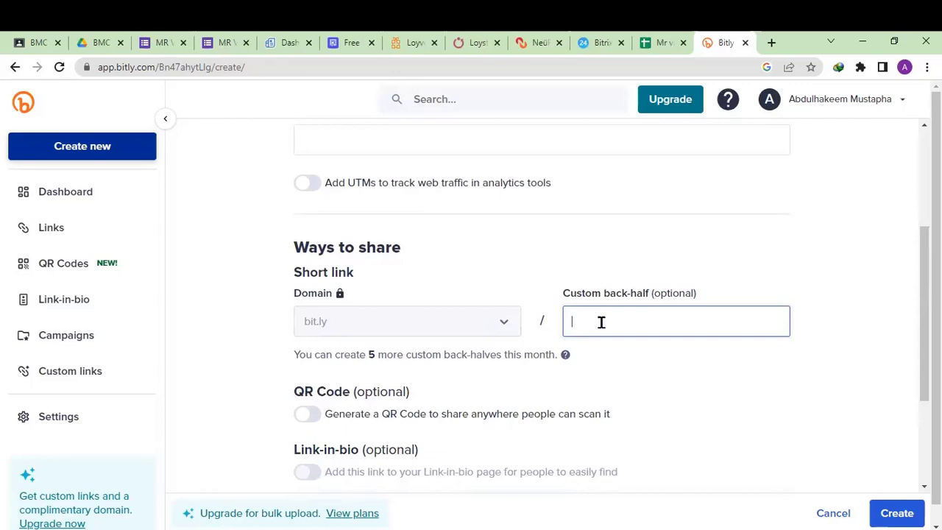
pyautogui.write('VICKEXP')
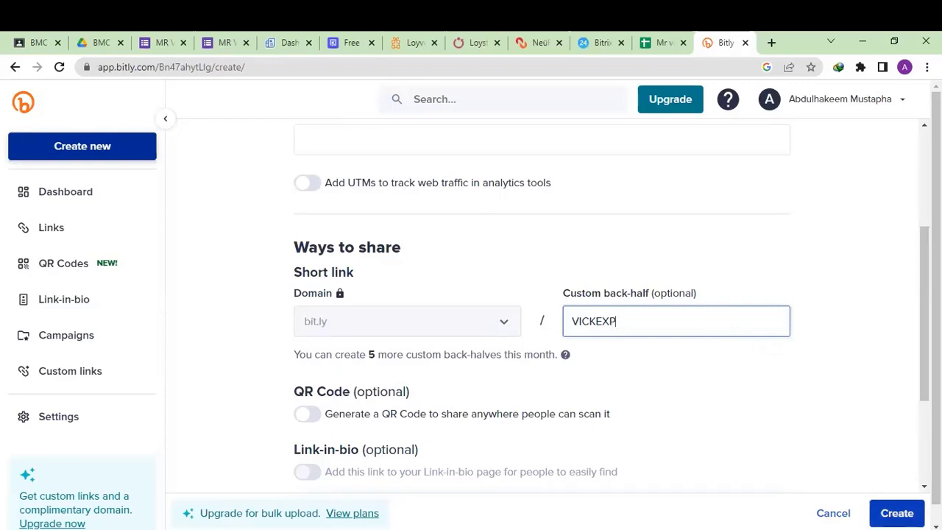
pyautogui.click(899, 515)
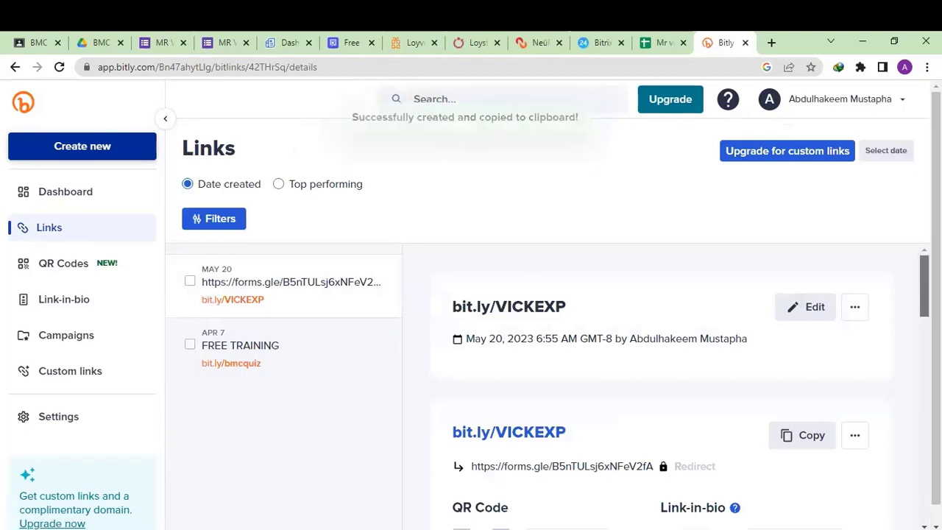
# Look over the details of the new bit.ly/VICKEXP link and highlight its short address
pyautogui.scroll(-2, 662, 383)
pyautogui.scroll(2, 512, 284)
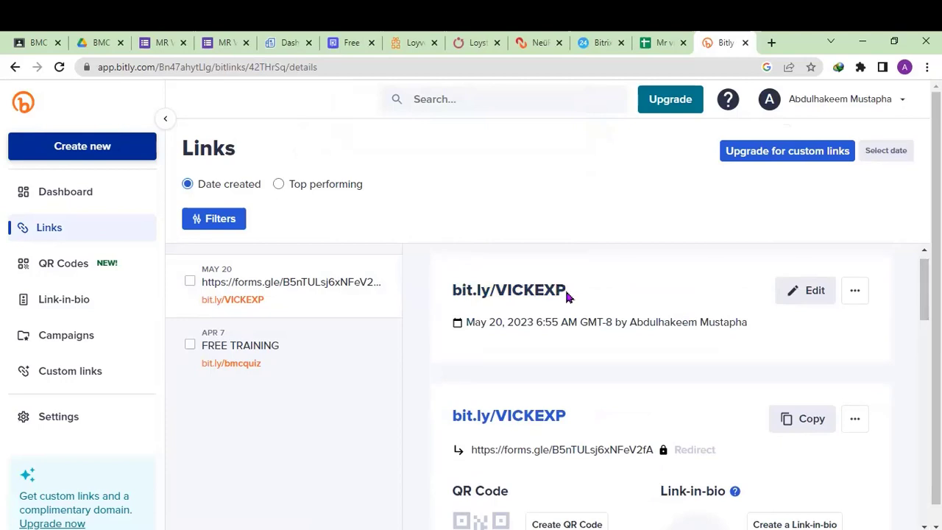
pyautogui.moveTo(568, 294); pyautogui.dragTo(420, 289)
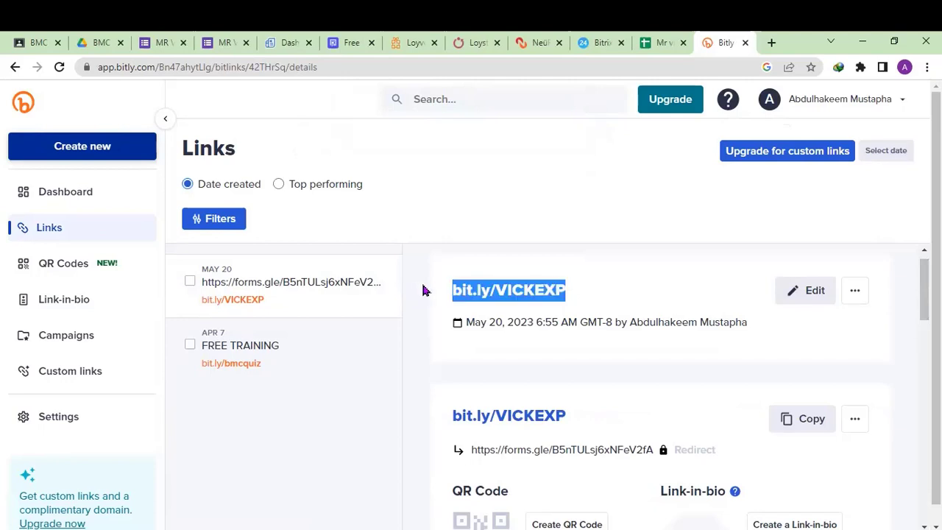
# Open the short link BIT.LY/VICKEXP in a new browser tab to test it
pyautogui.click(770, 44)
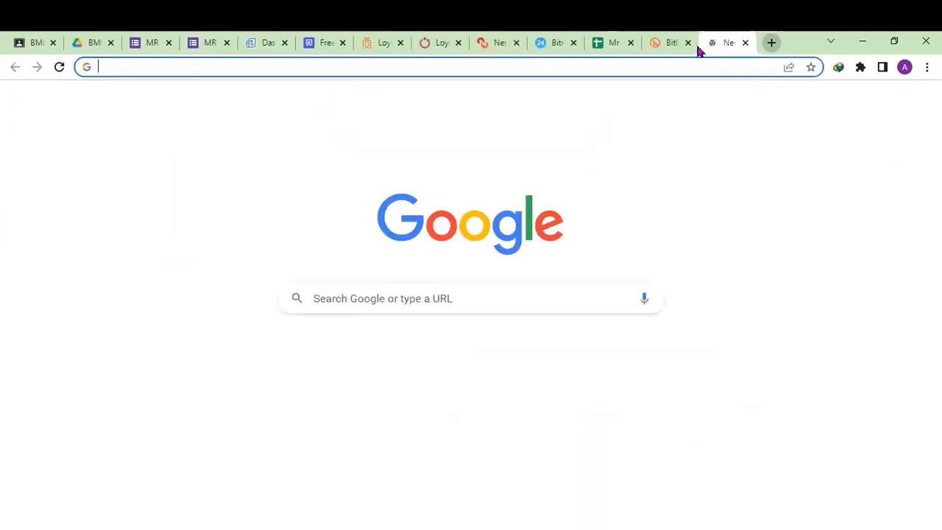
pyautogui.click(668, 42)
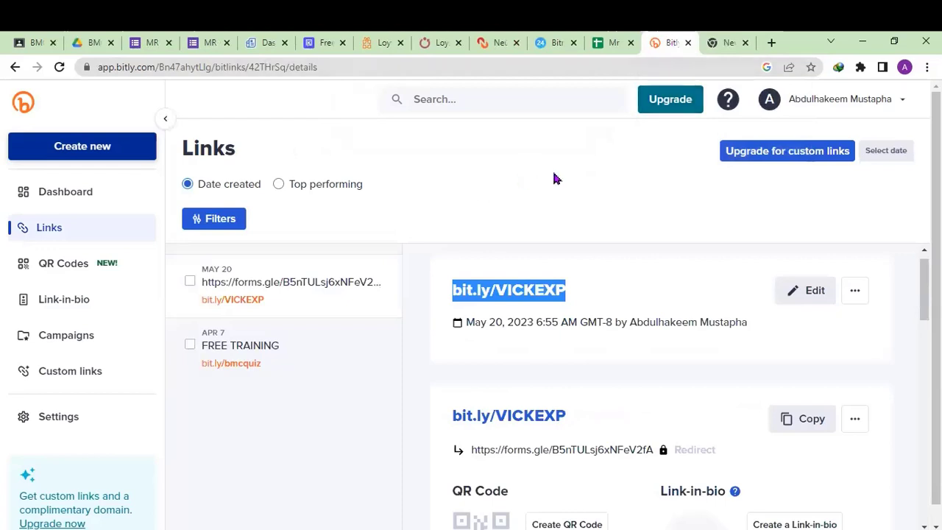
pyautogui.click(725, 43)
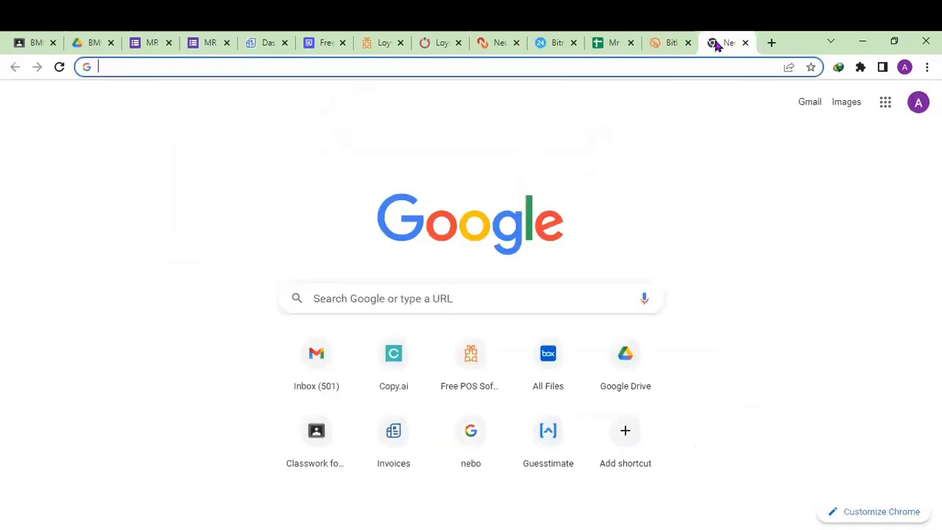
pyautogui.click(420, 298)
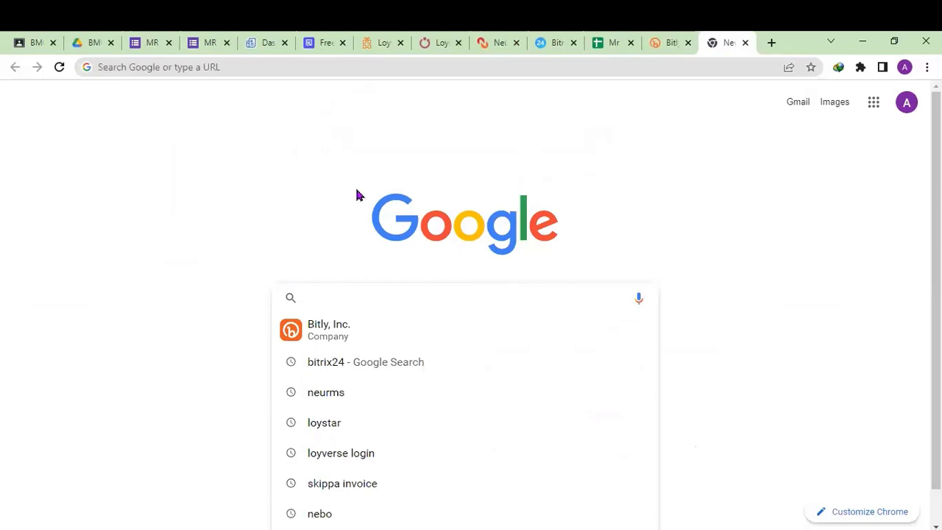
pyautogui.click(287, 63)
pyautogui.write('BIY')
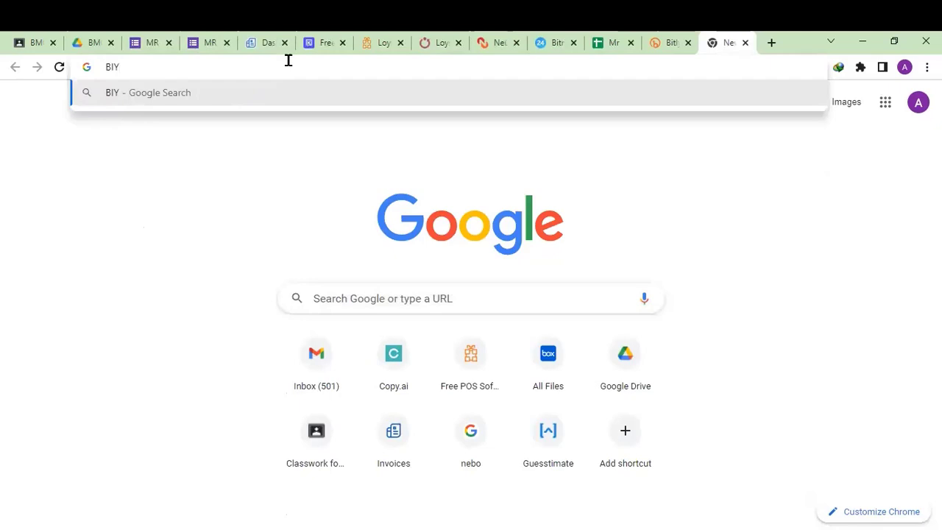
pyautogui.press('BackSpace')
pyautogui.write('T')
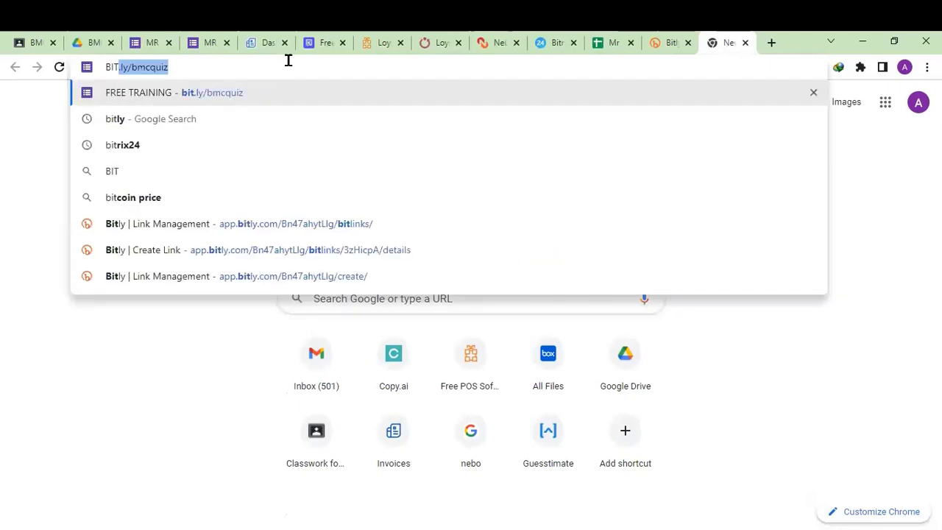
pyautogui.write('.LY')
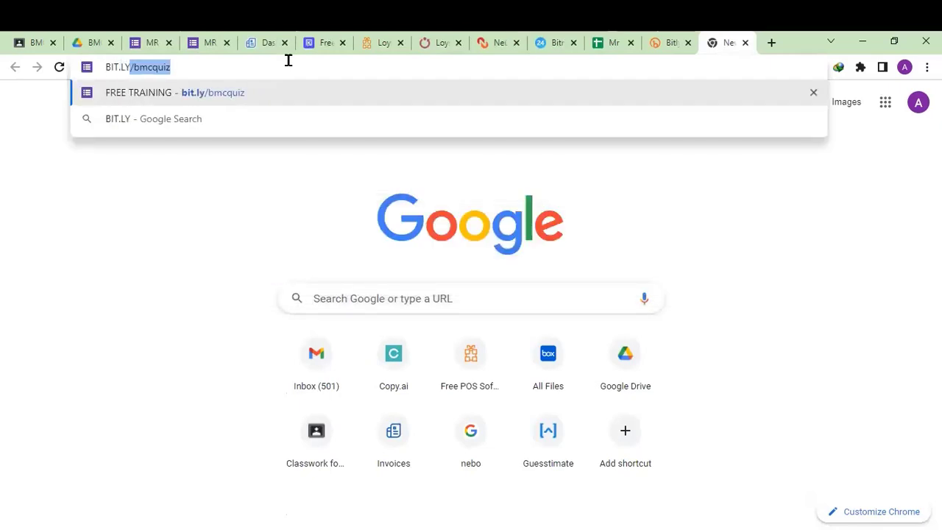
pyautogui.write('/')
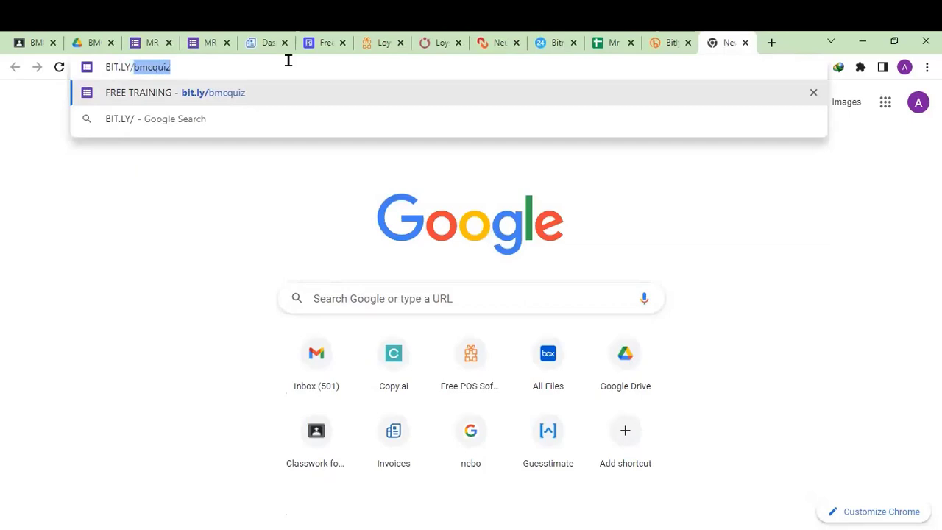
pyautogui.write('VI')
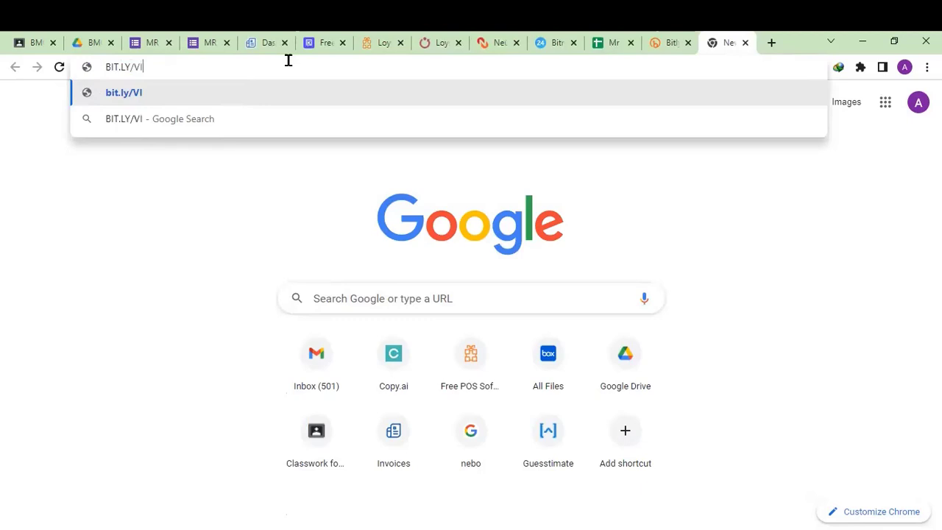
pyautogui.write('CKEXP')
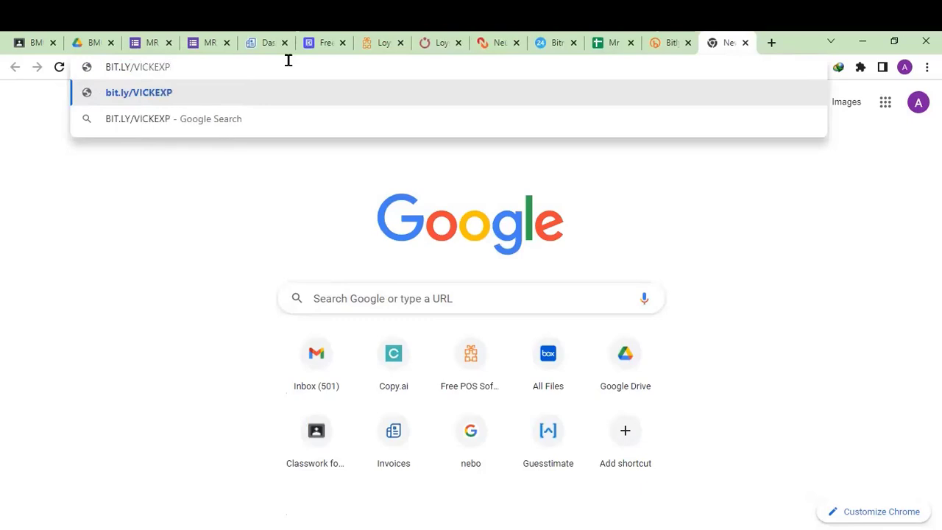
pyautogui.press('Return')
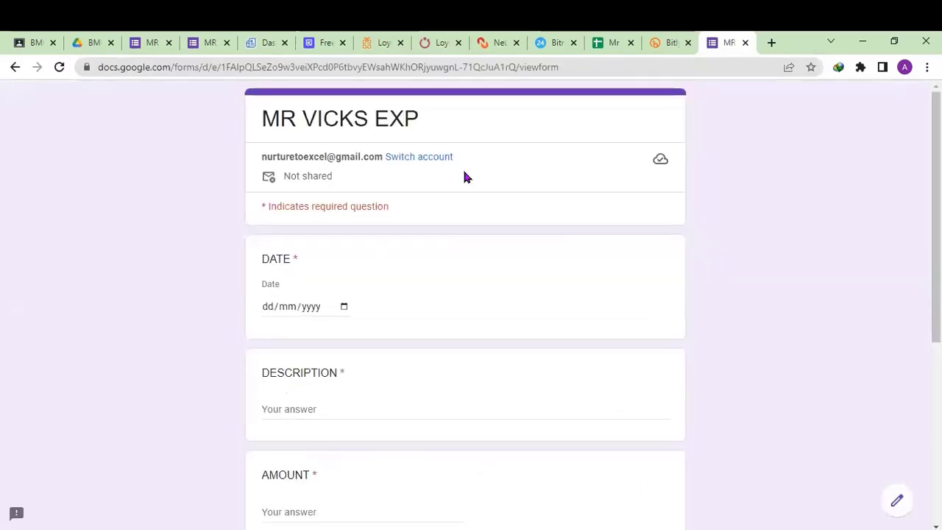
# Look through the expense form's questions and enter 20/05/2023 as the date
pyautogui.scroll(-3, 471, 305)
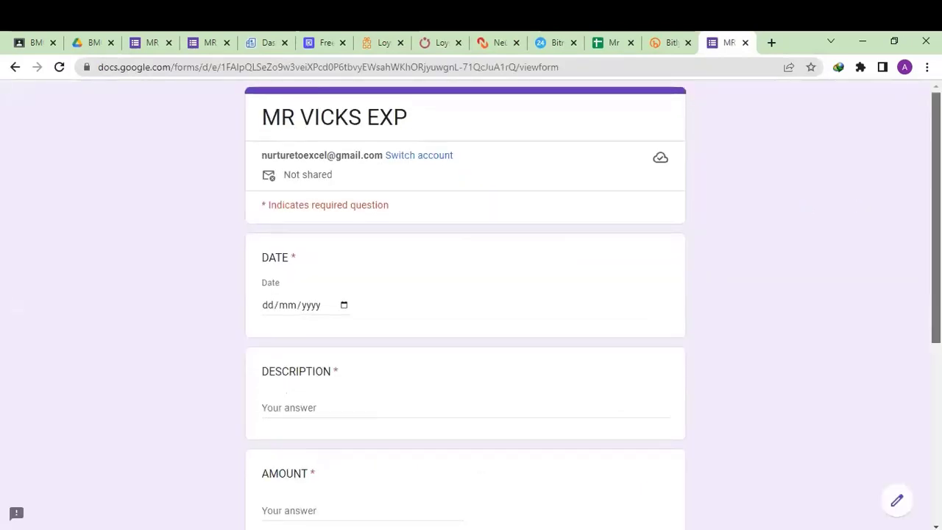
pyautogui.scroll(-1, 471, 305)
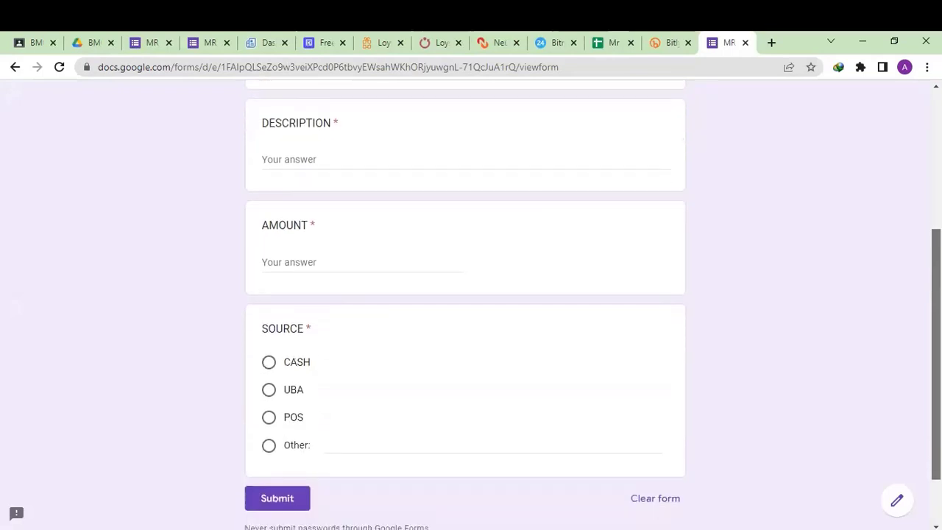
pyautogui.scroll(3, 470, 304)
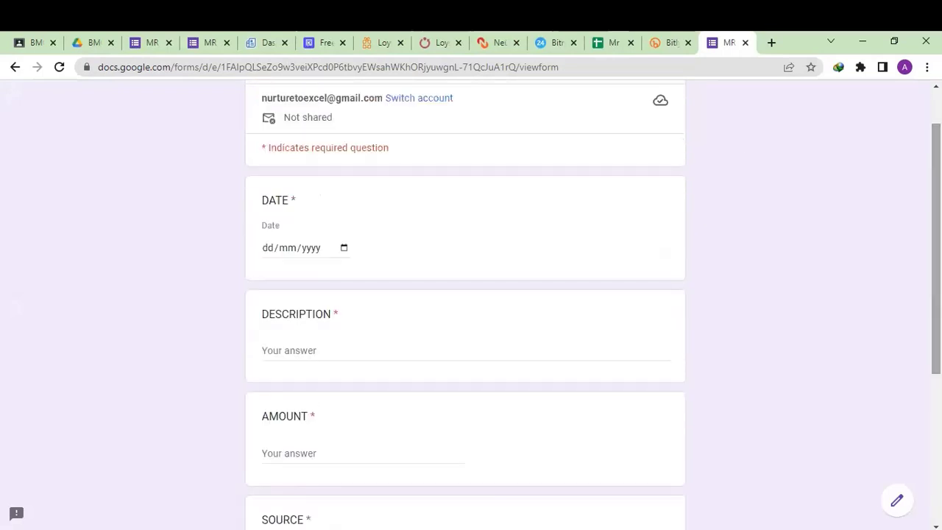
pyautogui.click(299, 251)
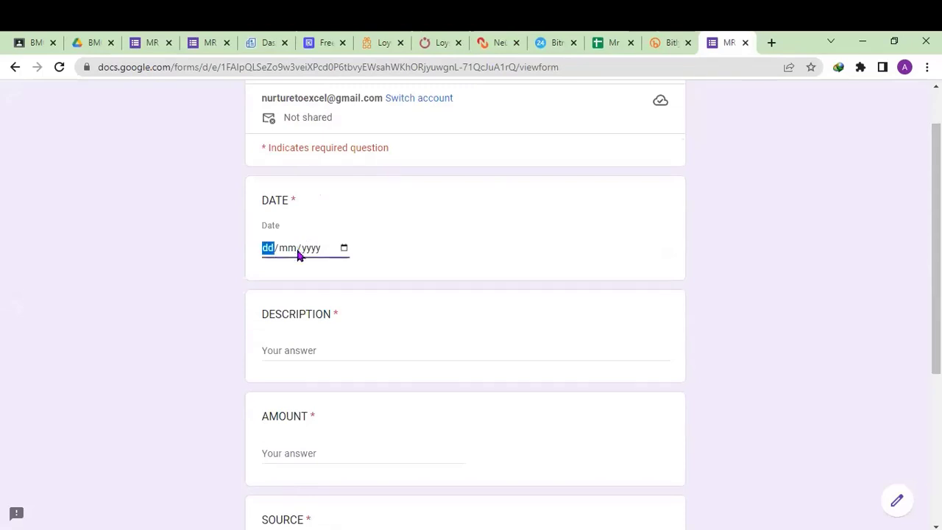
pyautogui.write('20/')
pyautogui.write('05/000')
pyautogui.write('2023')
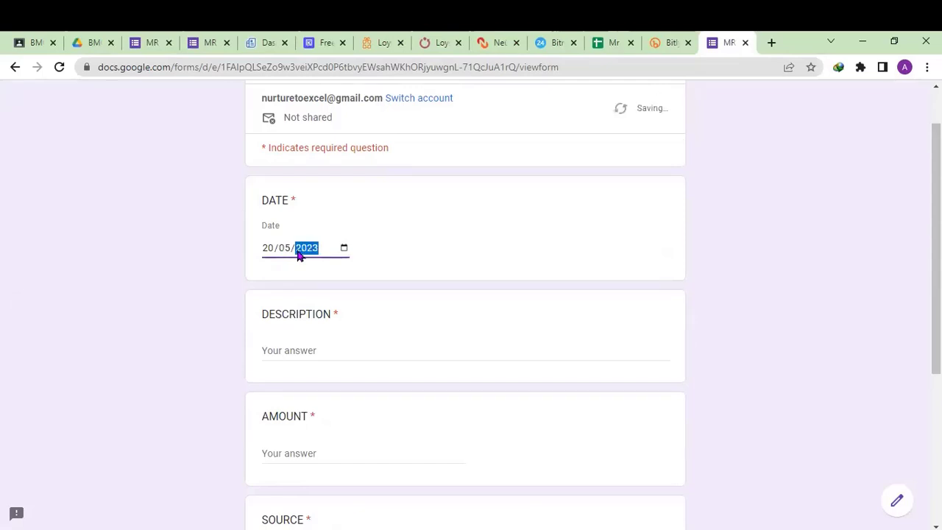
# Enter PURCHASE OF PAPER as the expense description and 2400 as the amount
pyautogui.click(313, 353)
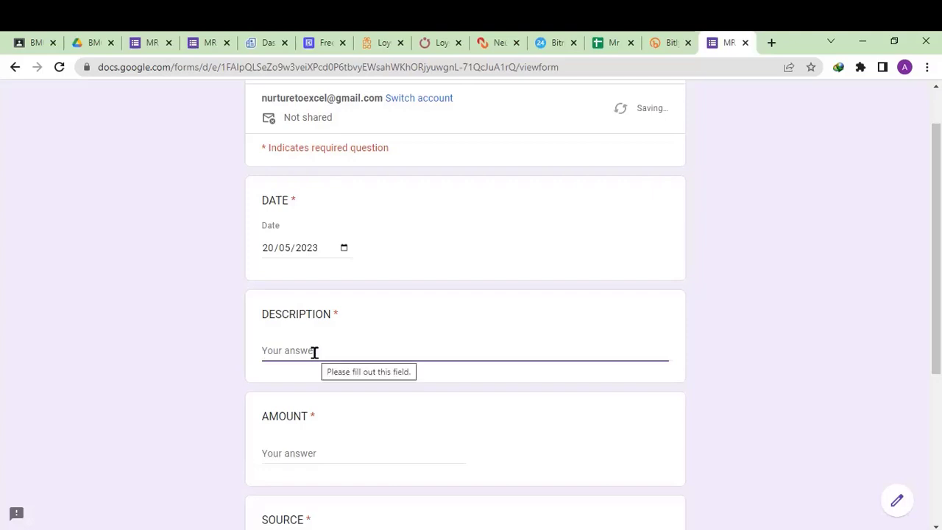
pyautogui.write('PURCHASE OF PAPER')
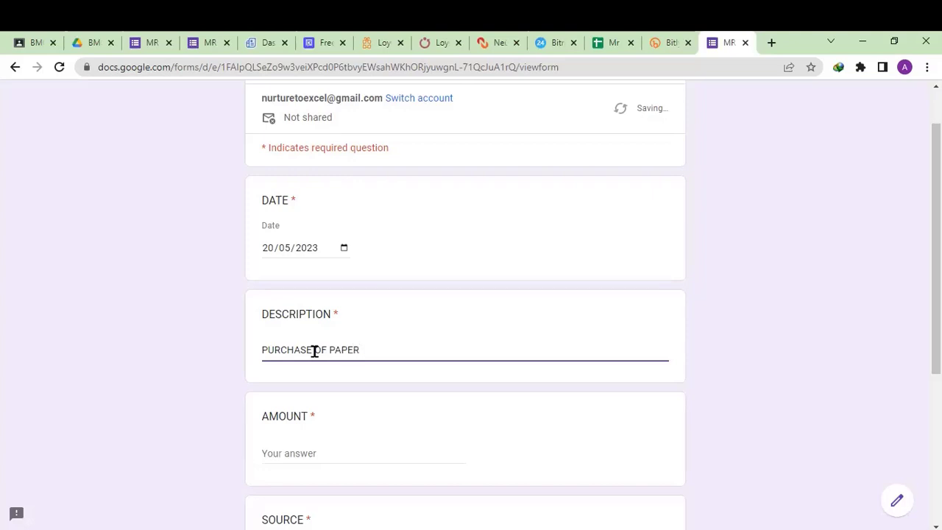
pyautogui.press('Tab')
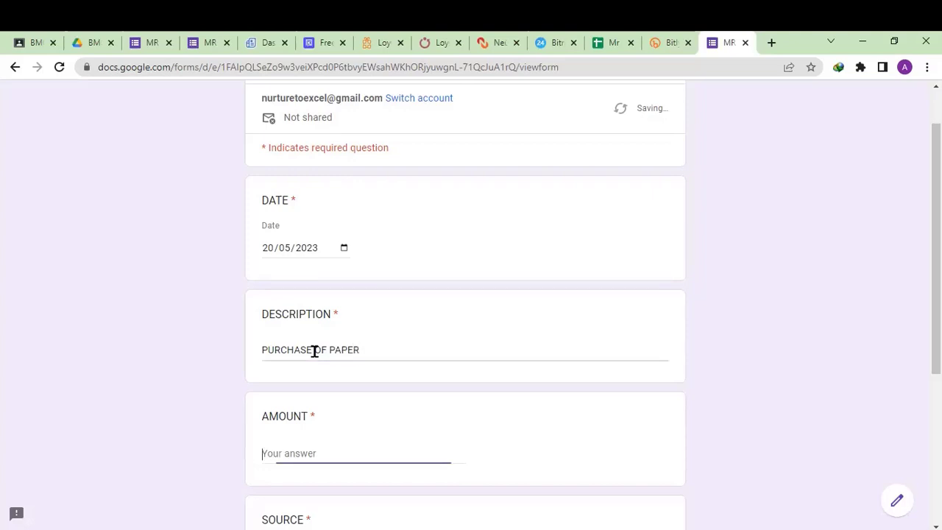
pyautogui.write('2400')
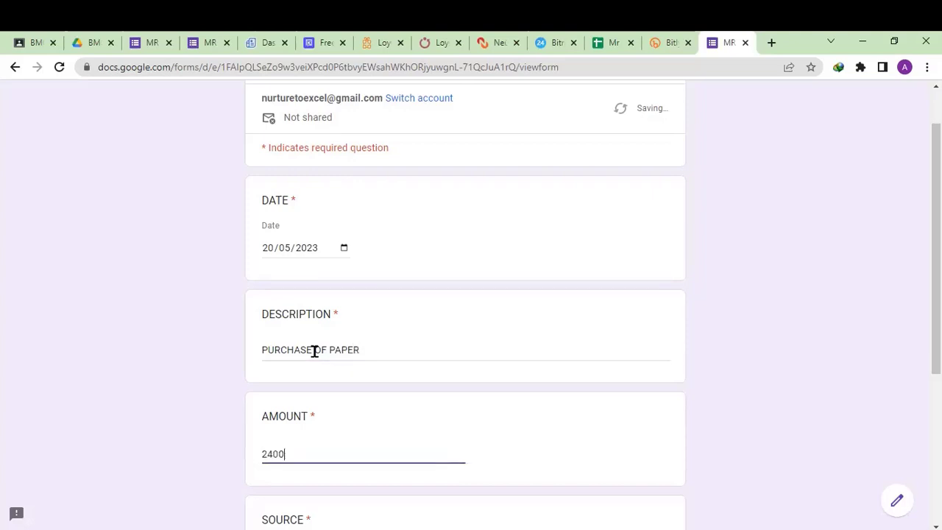
pyautogui.press('Tab')
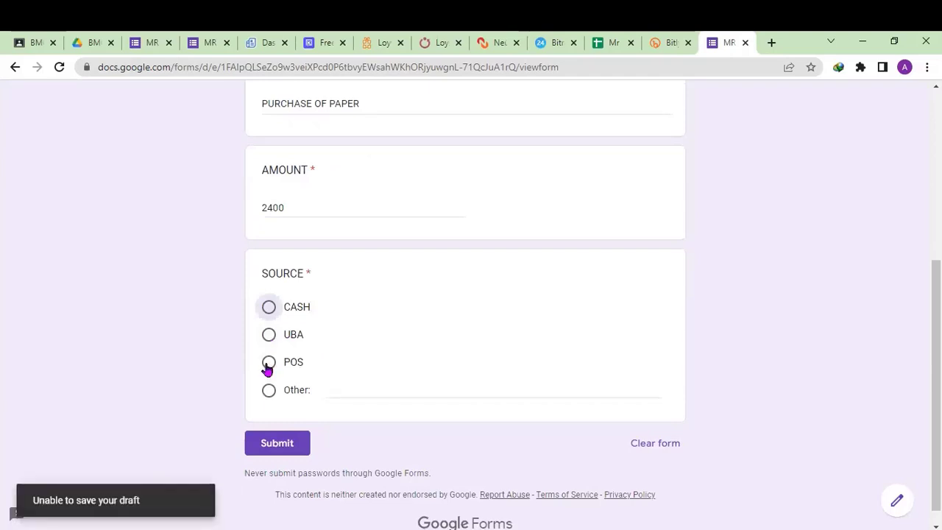
# Choose POS as the source, try to submit the response, and update to the latest saved draft
pyautogui.click(269, 362)
pyautogui.click(277, 445)
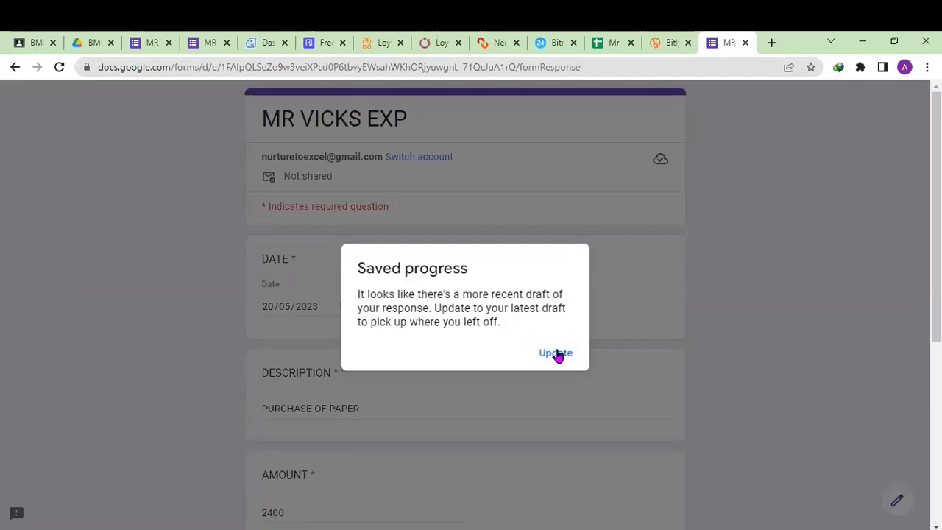
pyautogui.click(562, 357)
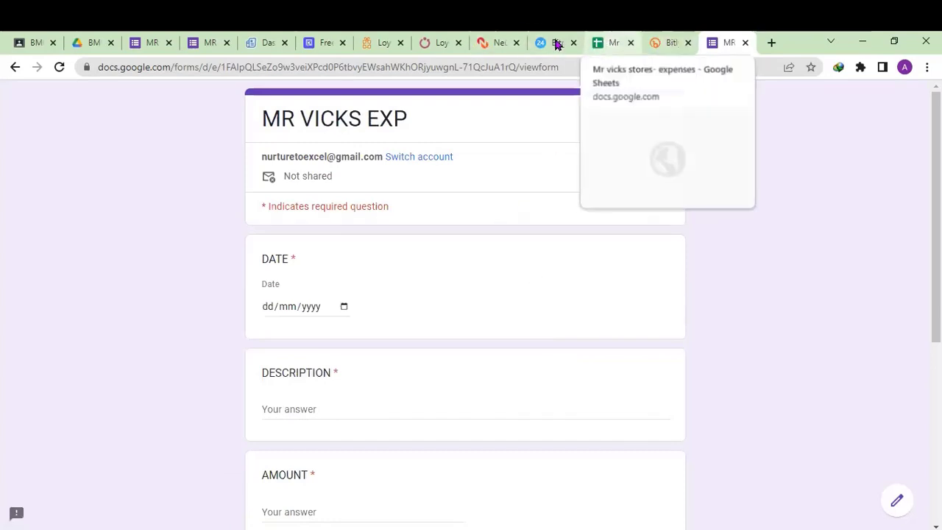
pyautogui.click(669, 43)
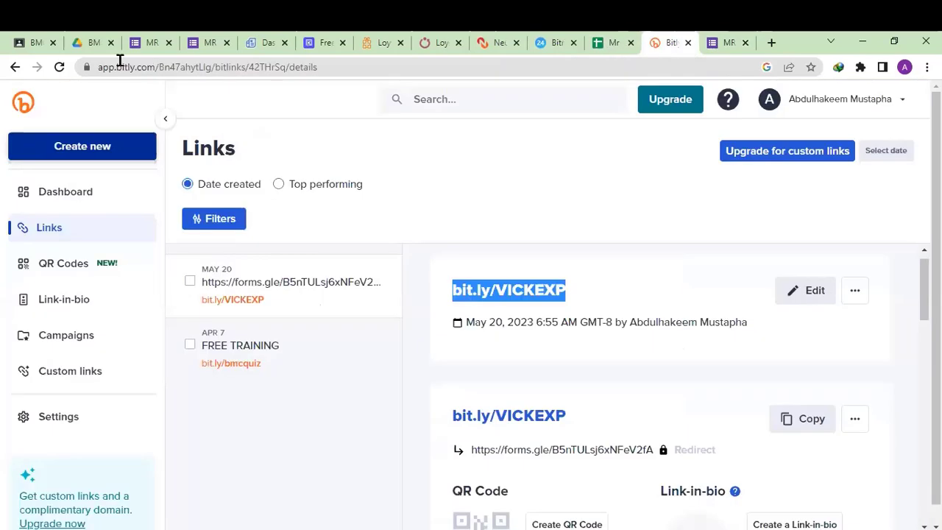
pyautogui.click(14, 72)
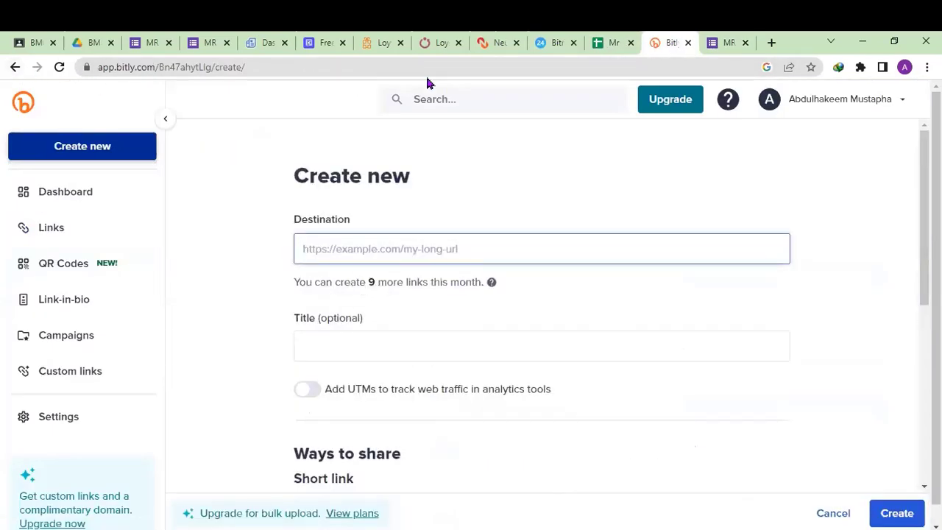
pyautogui.click(22, 70)
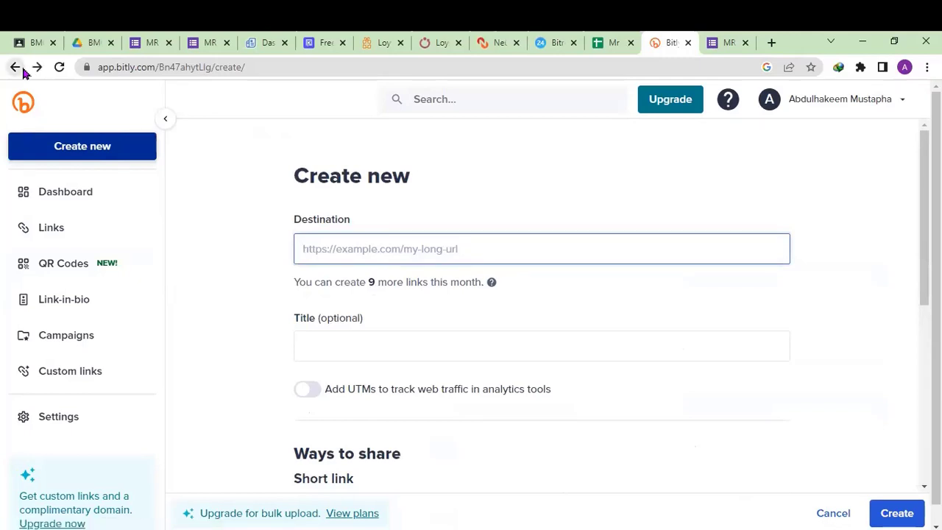
# Return to the MR VICKS EXP form, open it for editing, and check its responses
pyautogui.click(725, 42)
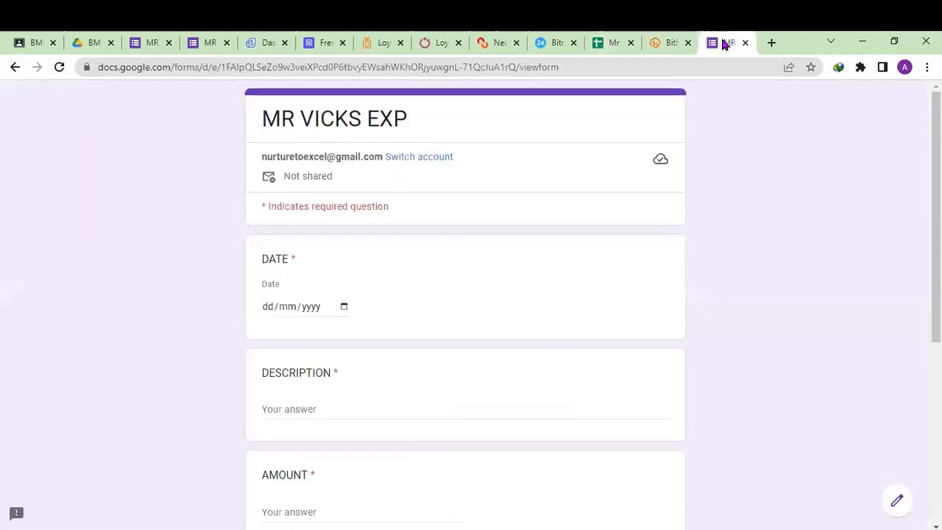
pyautogui.click(15, 68)
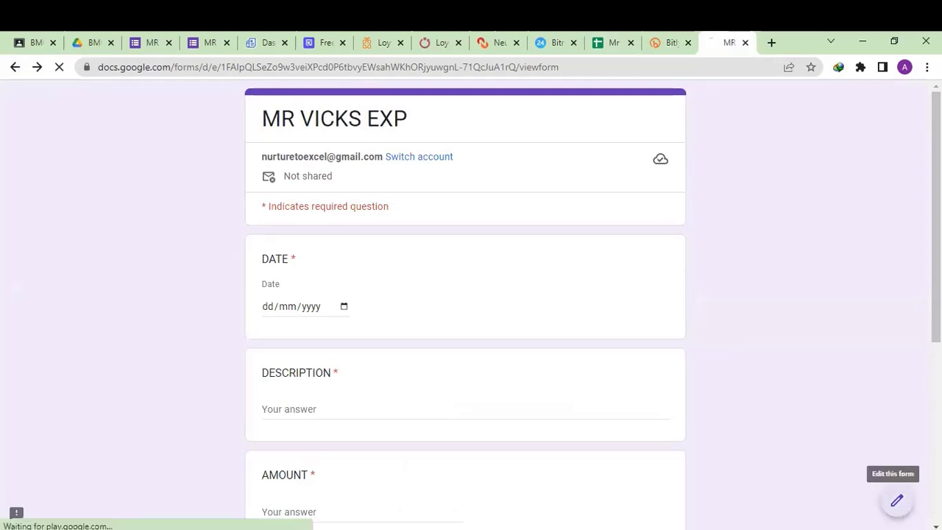
pyautogui.click(896, 500)
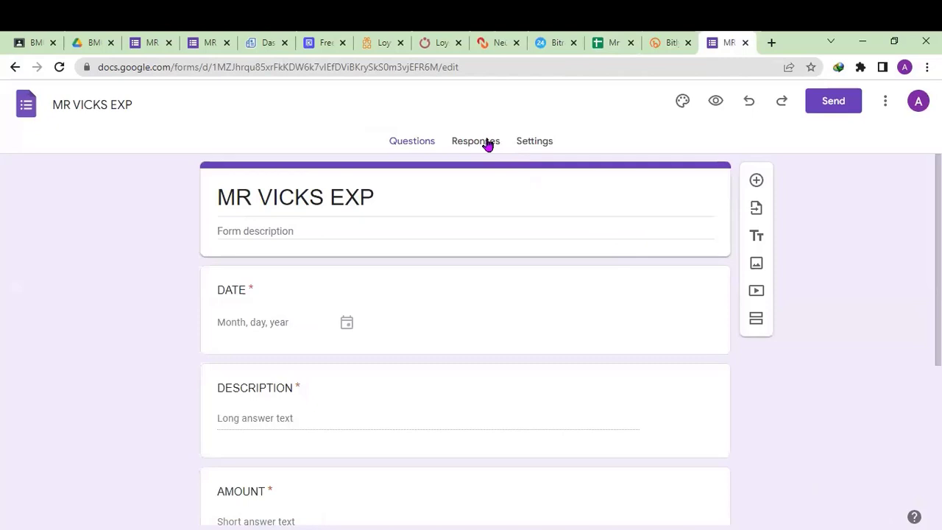
pyautogui.click(482, 138)
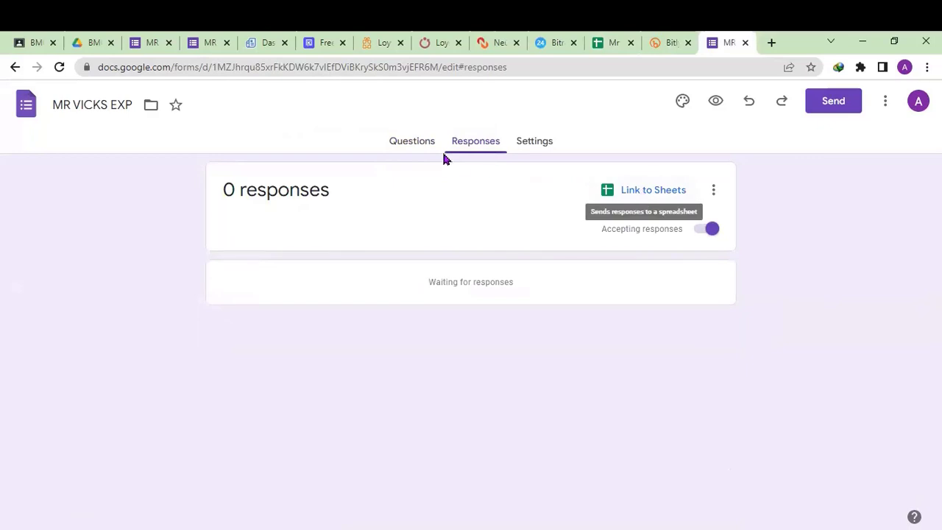
# Reload the form editor, check the responses again, and go back to the fill-in view of the form
pyautogui.click(412, 143)
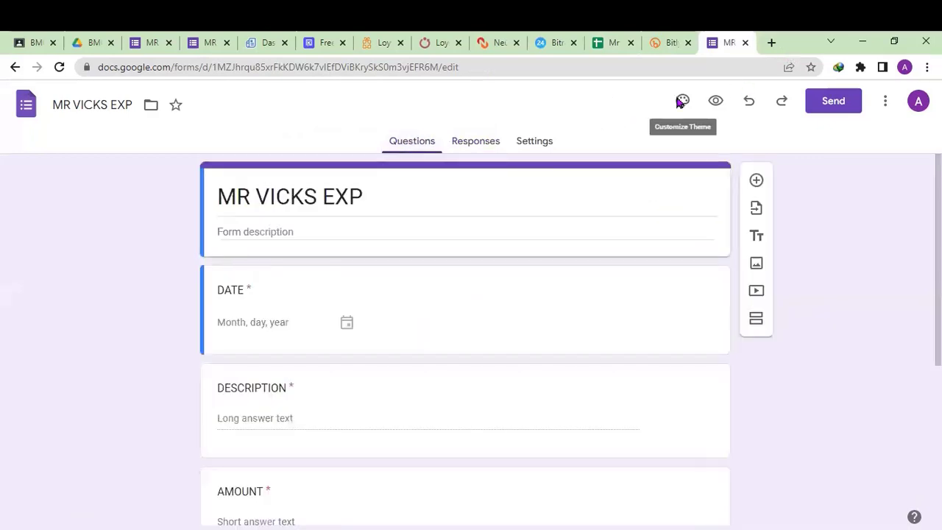
pyautogui.click(63, 67)
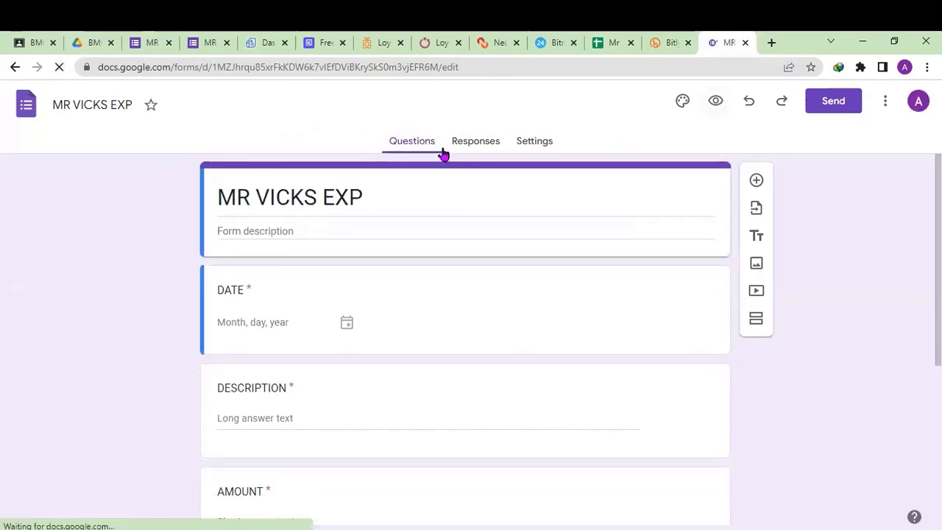
pyautogui.click(488, 148)
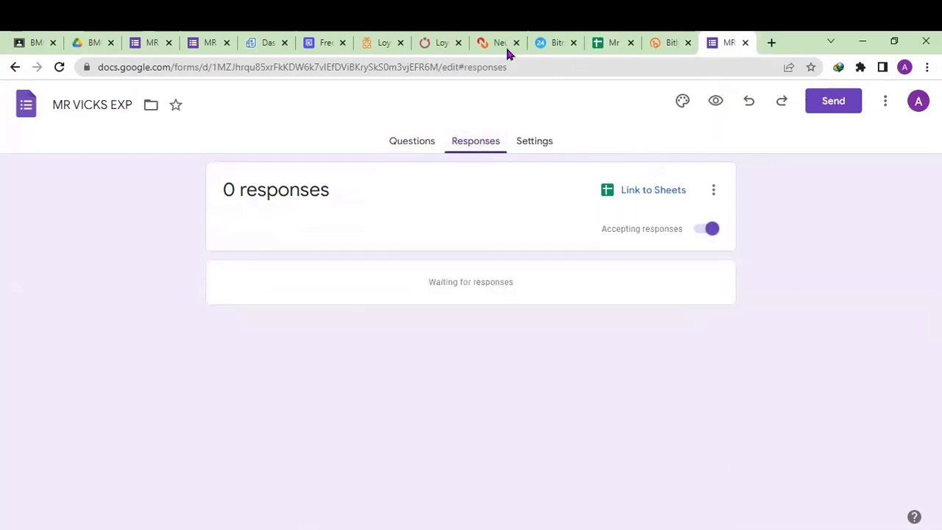
pyautogui.click(426, 147)
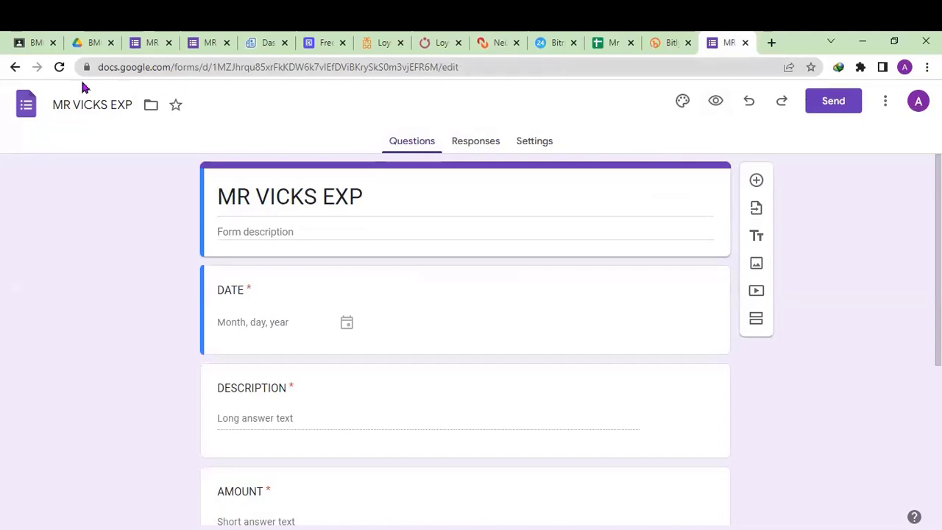
pyautogui.click(14, 67)
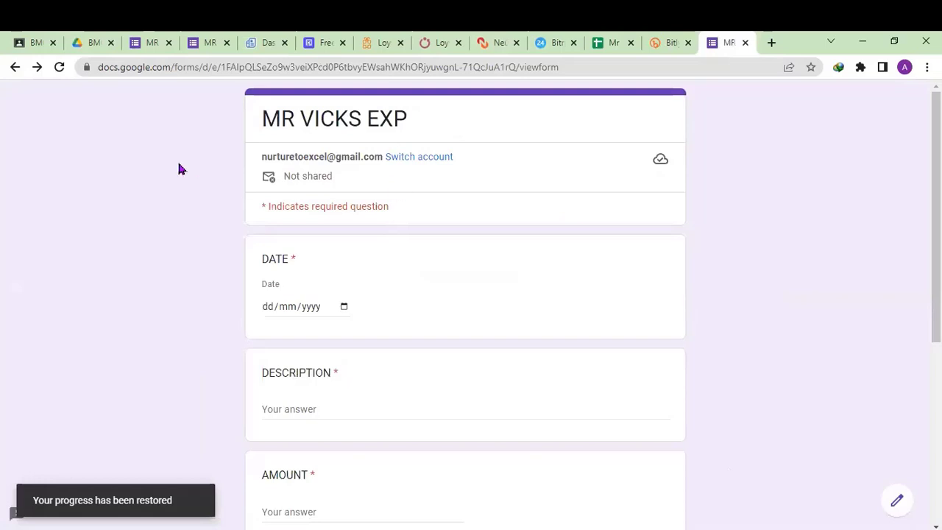
# Return to the partly filled MR VICKS EXP form and set the expense date to 20/05/2023
pyautogui.click(15, 66)
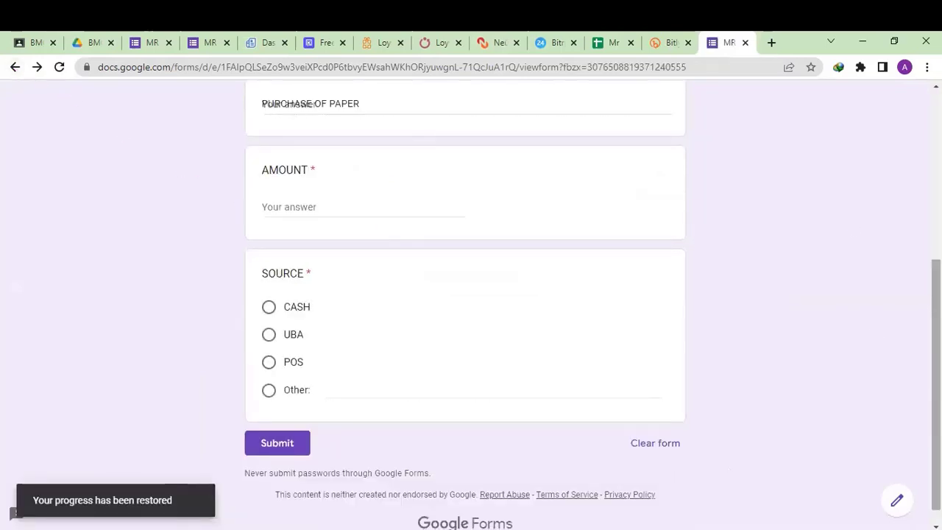
pyautogui.scroll(4, 287, 289)
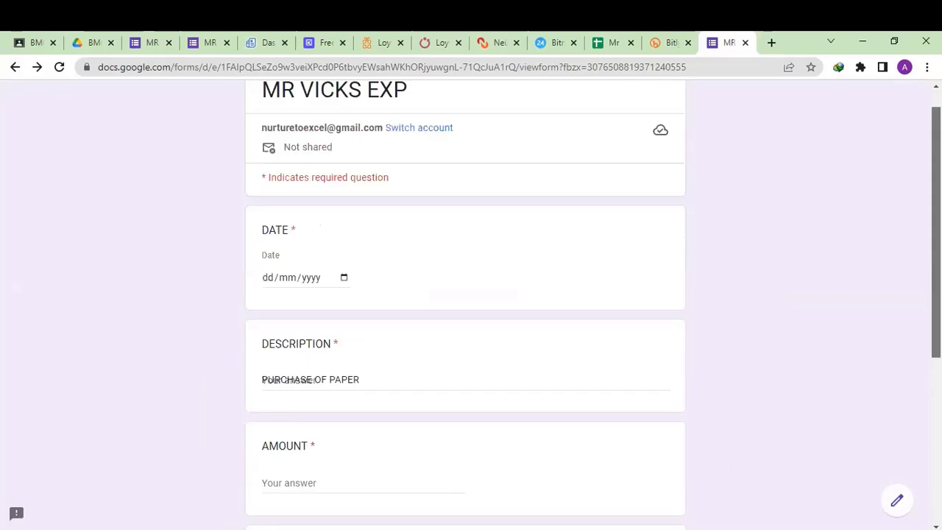
pyautogui.click(279, 281)
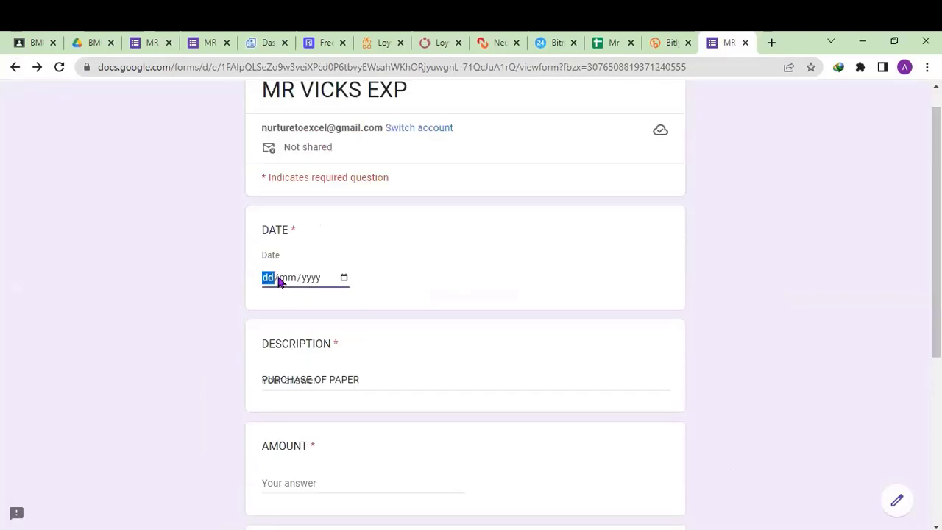
pyautogui.write('20/05/202')
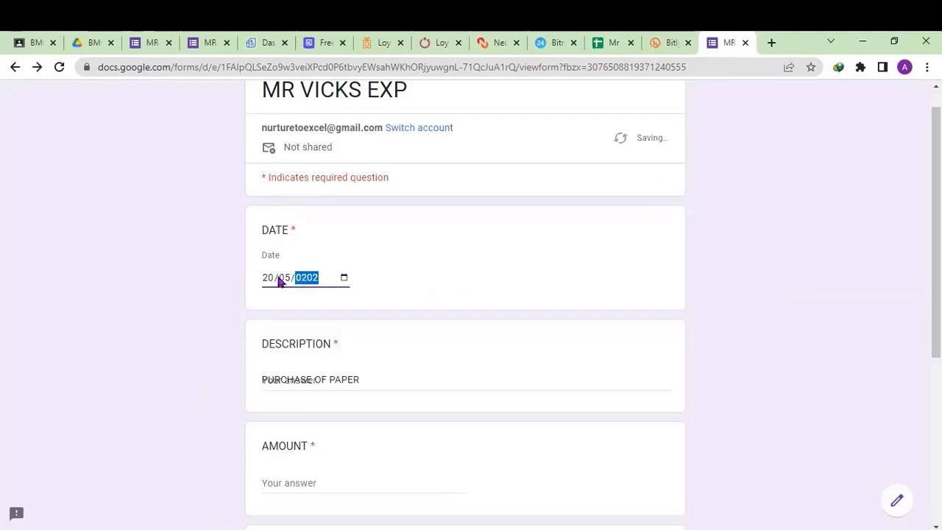
pyautogui.write('3')
# Re-edit the PURCHASE OF PAPER description so the form accepts it, and enter 2400 as the amount
pyautogui.click(333, 376)
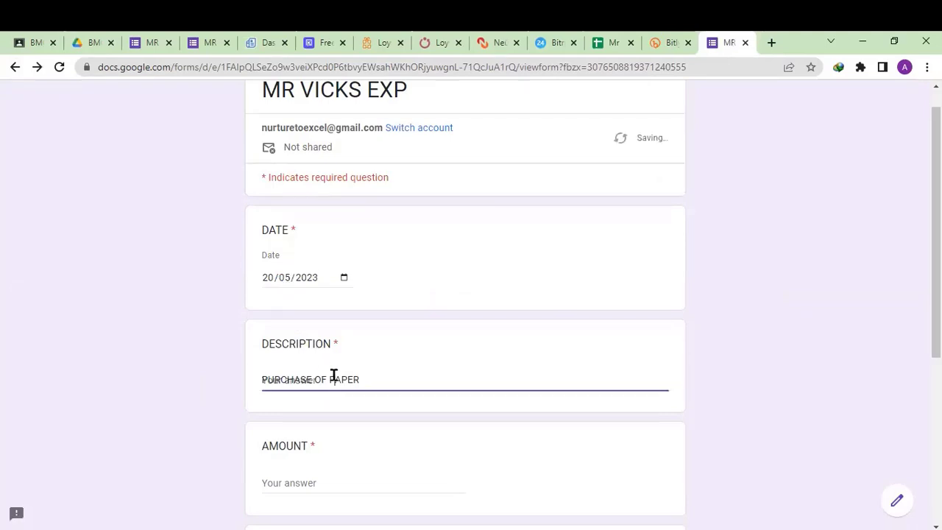
pyautogui.press('Return')
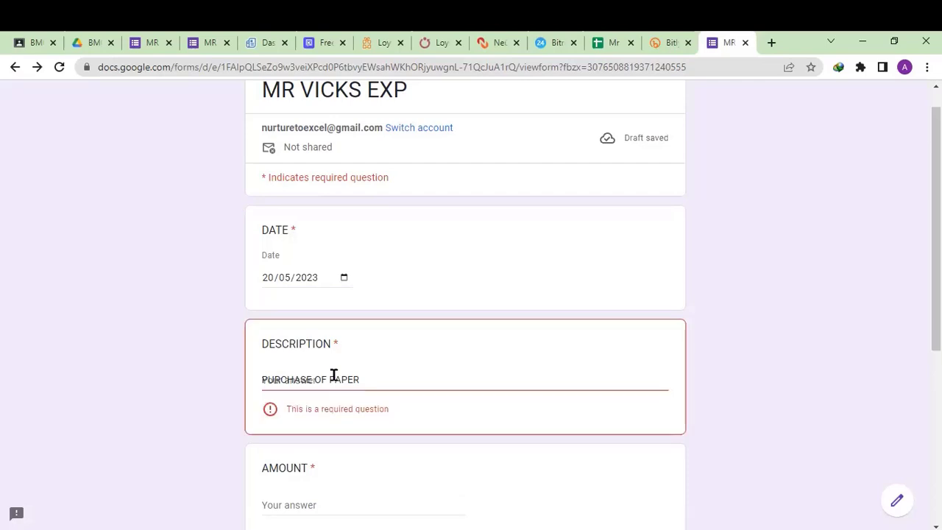
pyautogui.click(372, 379)
pyautogui.press('BackSpace')
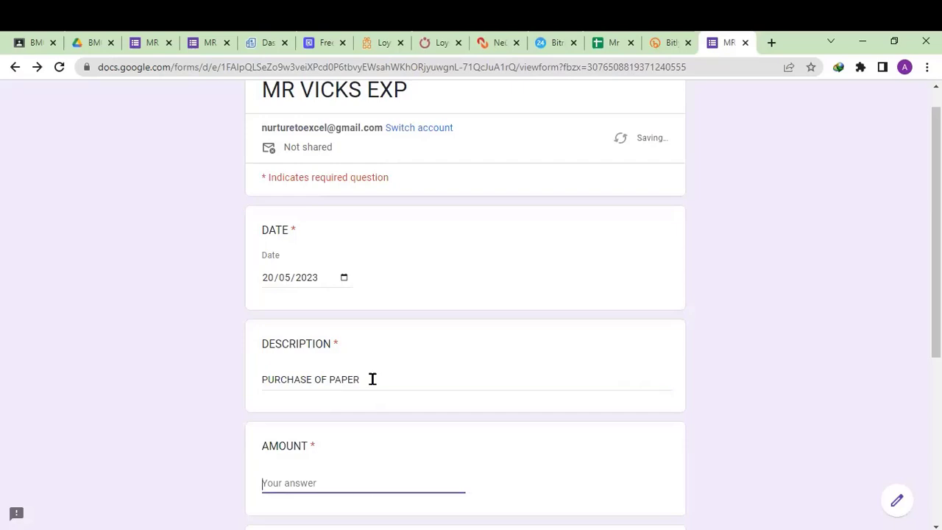
pyautogui.write('2400')
pyautogui.press('Tab')
# Choose UBA as the source and submit the expense response
pyautogui.click(268, 334)
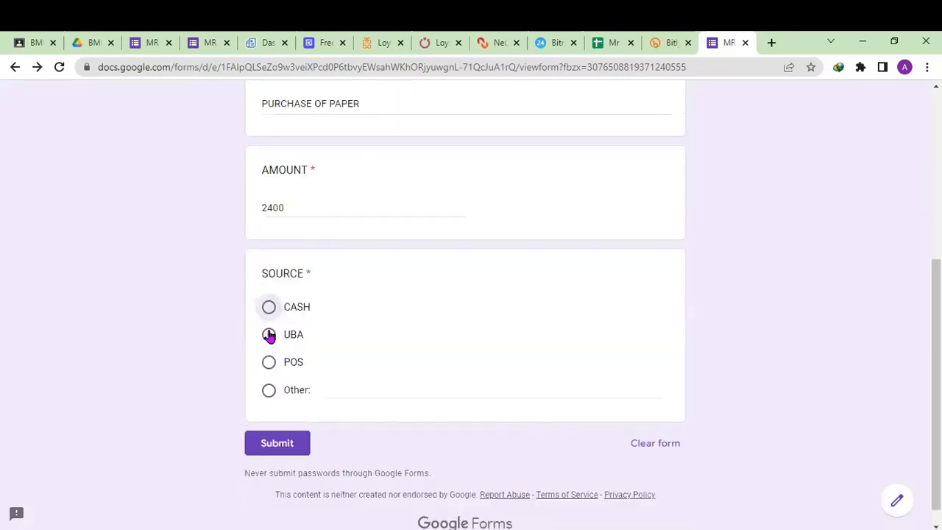
pyautogui.press('Tab')
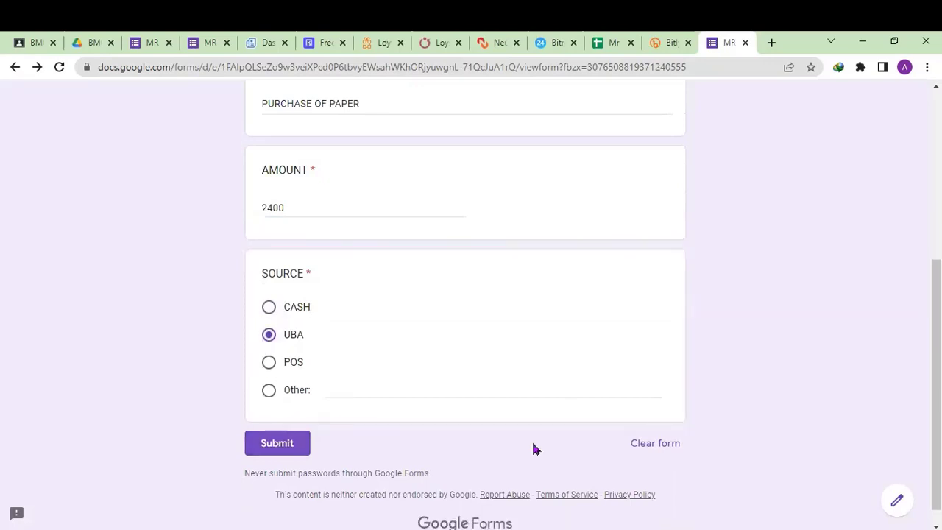
pyautogui.press('Return')
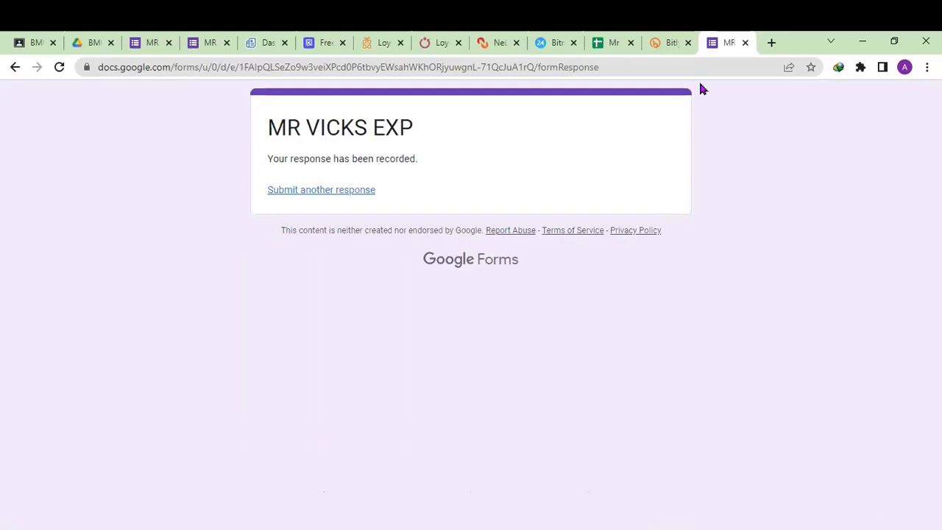
# Return to the form, open it for editing, and view the summary of its responses
pyautogui.click(15, 67)
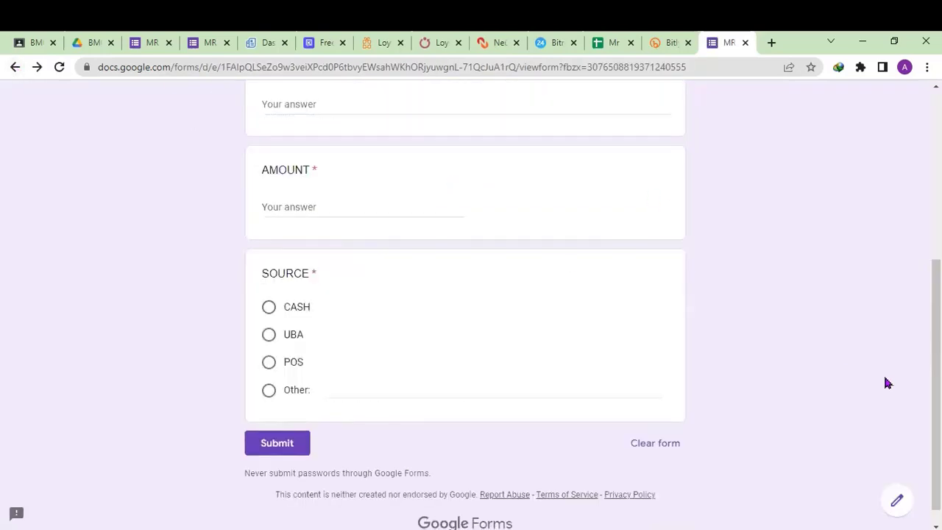
pyautogui.click(897, 506)
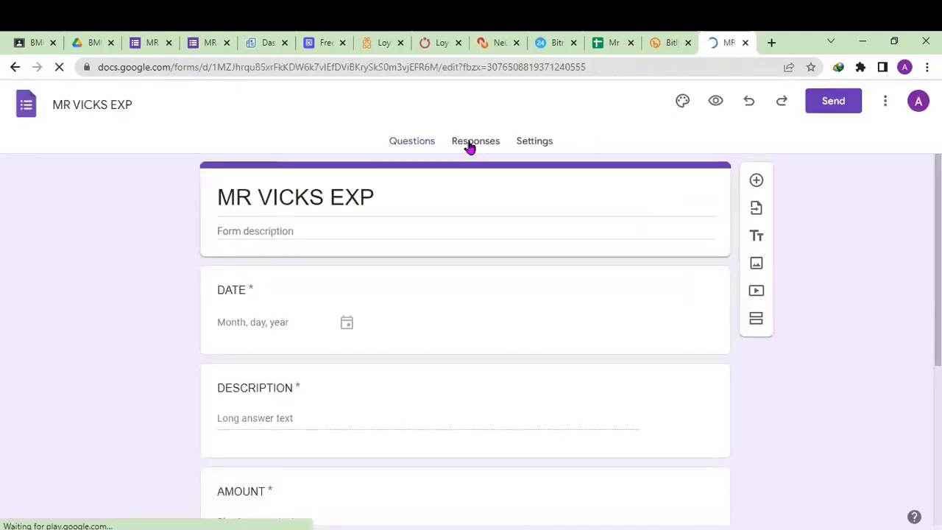
pyautogui.click(471, 144)
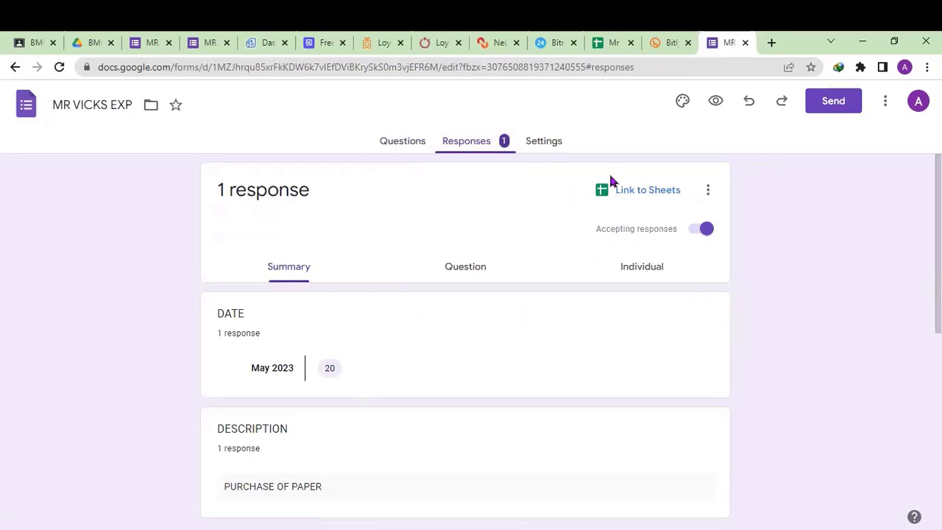
# Link the form responses to the existing Mr vicks stores- expenses spreadsheet
pyautogui.click(646, 192)
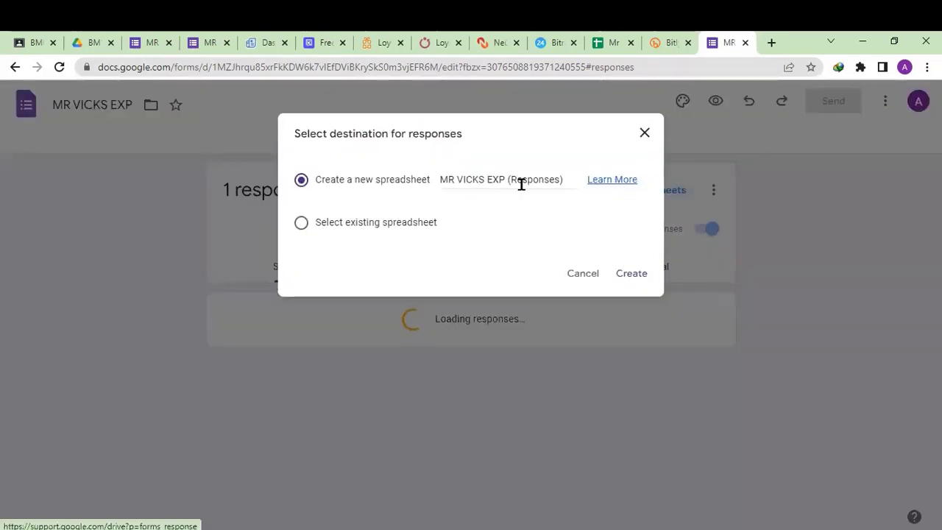
pyautogui.click(325, 225)
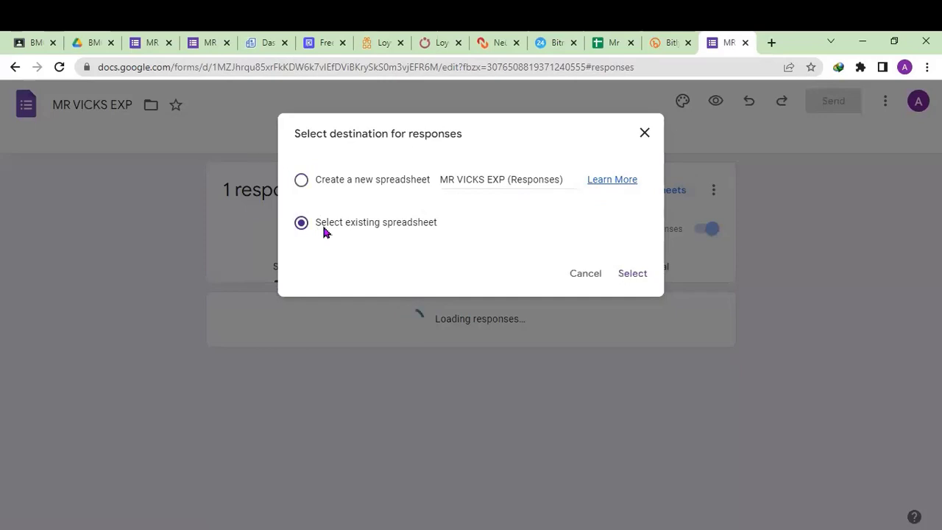
pyautogui.click(633, 276)
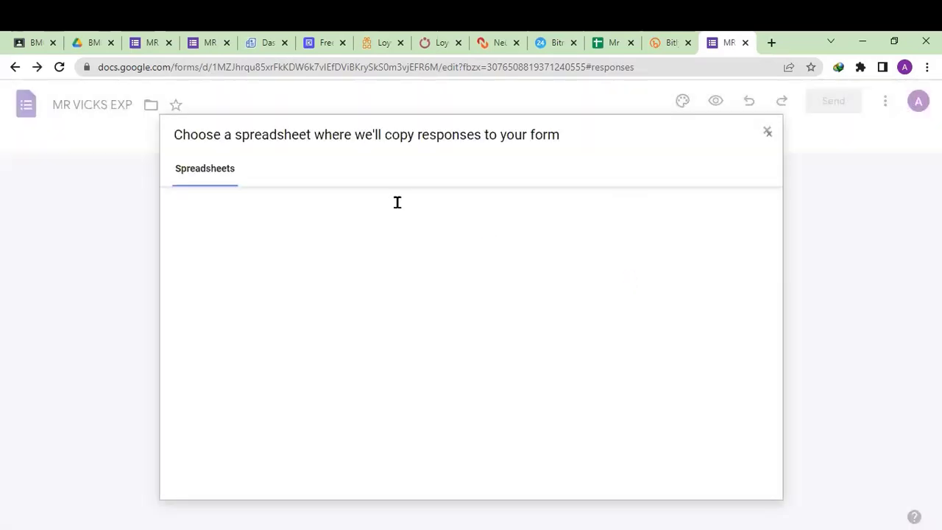
pyautogui.doubleClick(240, 325)
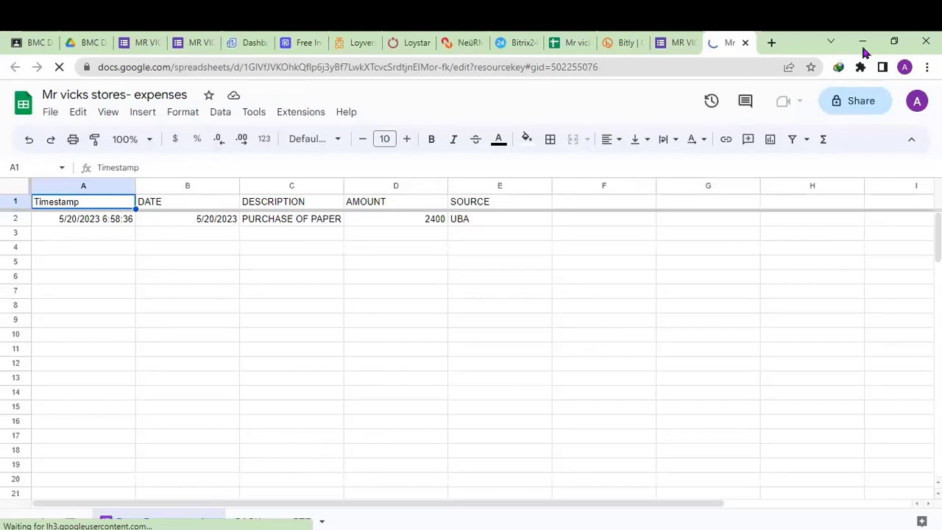
# Look through the CASH and GTB sheets of the expenses spreadsheet and return to Form Responses 1
pyautogui.click(364, 308)
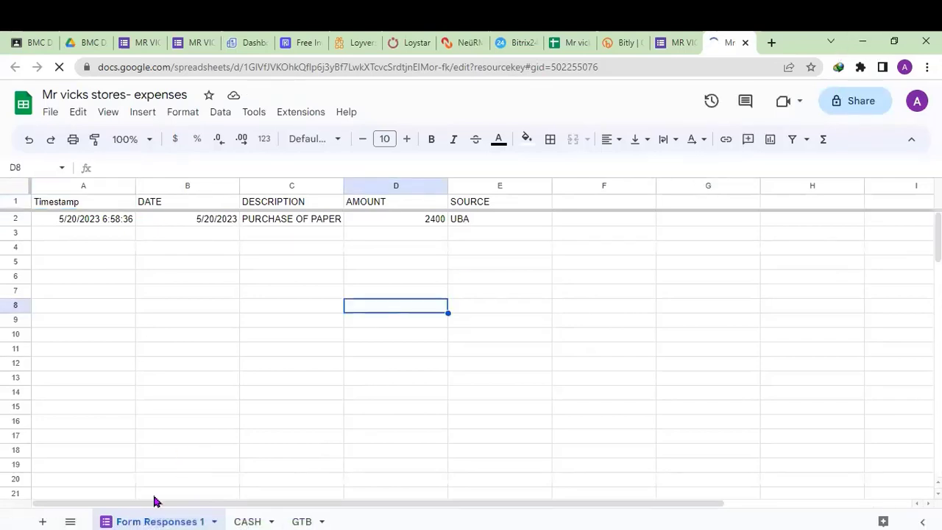
pyautogui.click(248, 521)
pyautogui.click(300, 520)
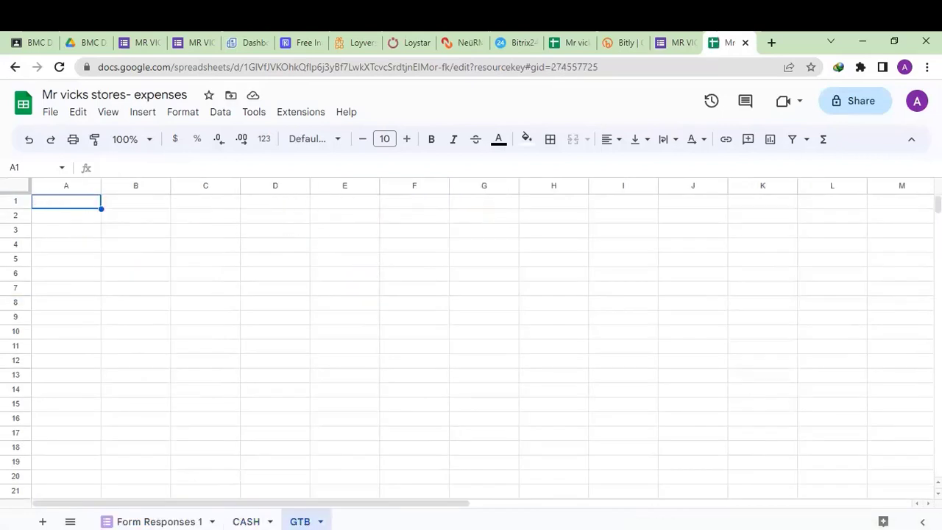
pyautogui.click(159, 521)
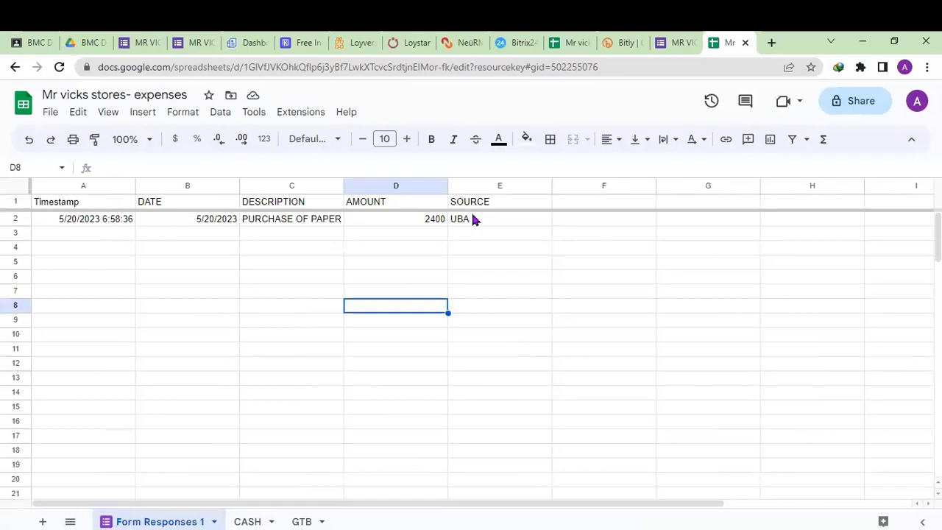
pyautogui.press('Left')
pyautogui.press('Left')
pyautogui.press('Down')
# Insert an empty column between AMOUNT and SOURCE in the Form Responses 1 sheet
pyautogui.click(476, 220)
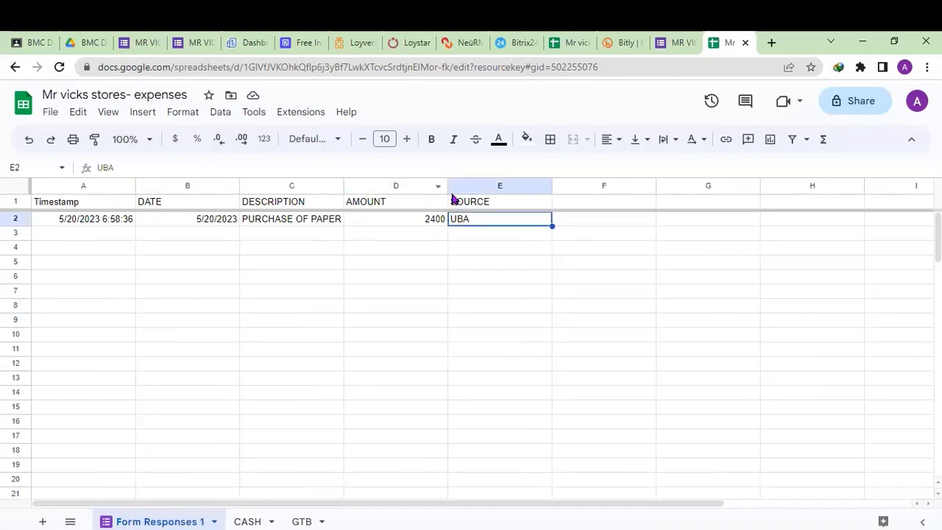
pyautogui.click(509, 186)
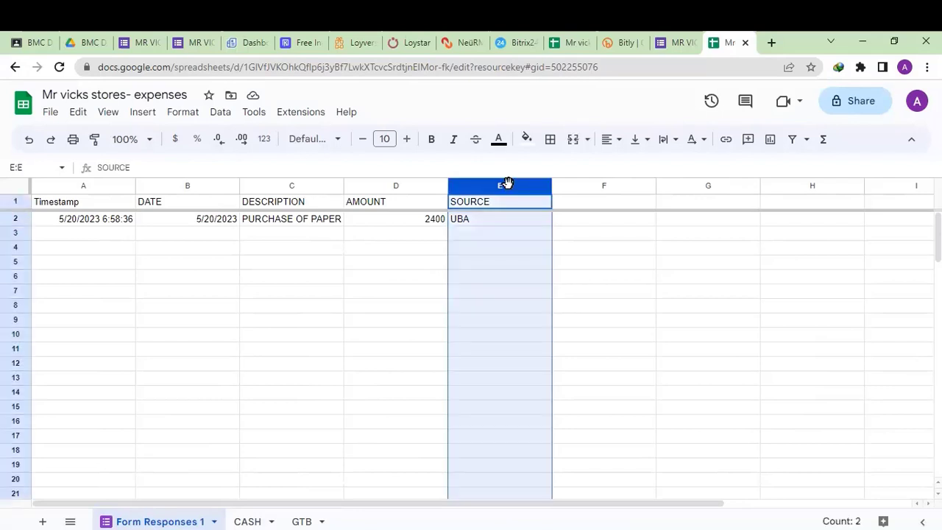
pyautogui.rightClick(509, 186)
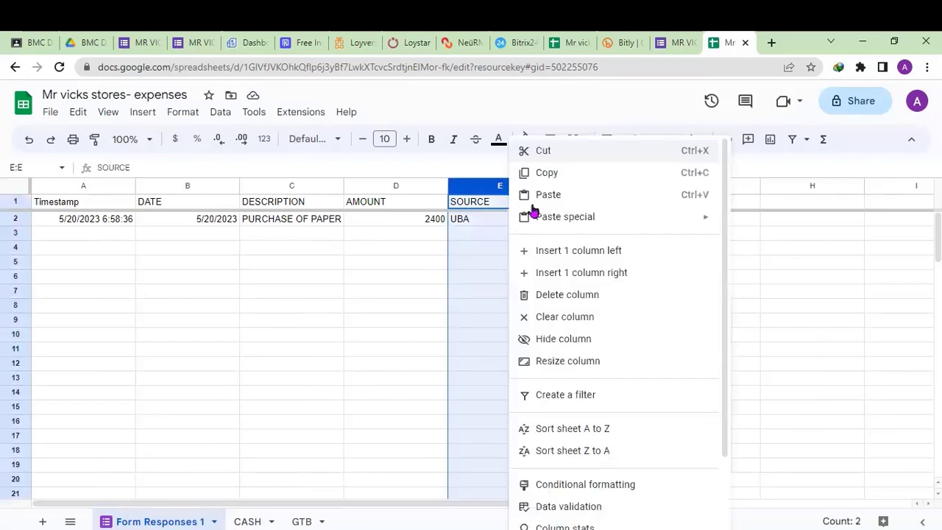
pyautogui.click(560, 256)
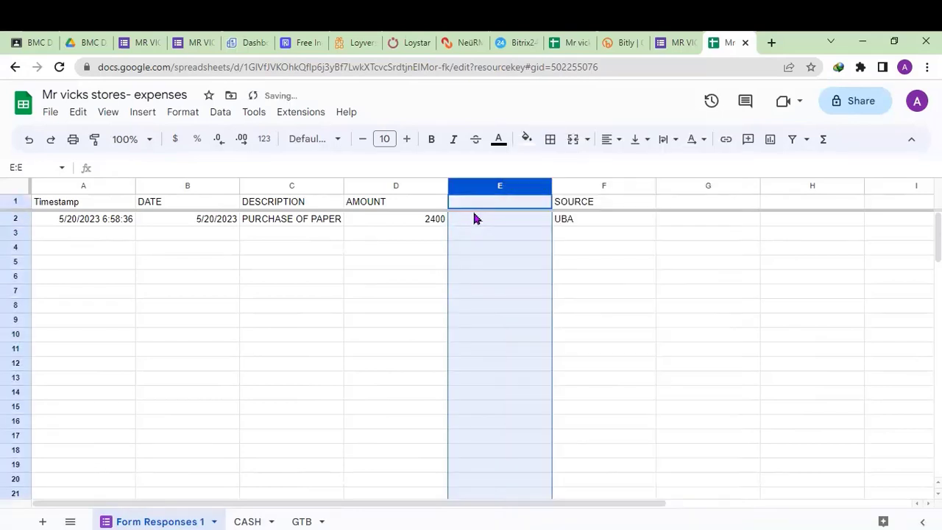
pyautogui.click(475, 217)
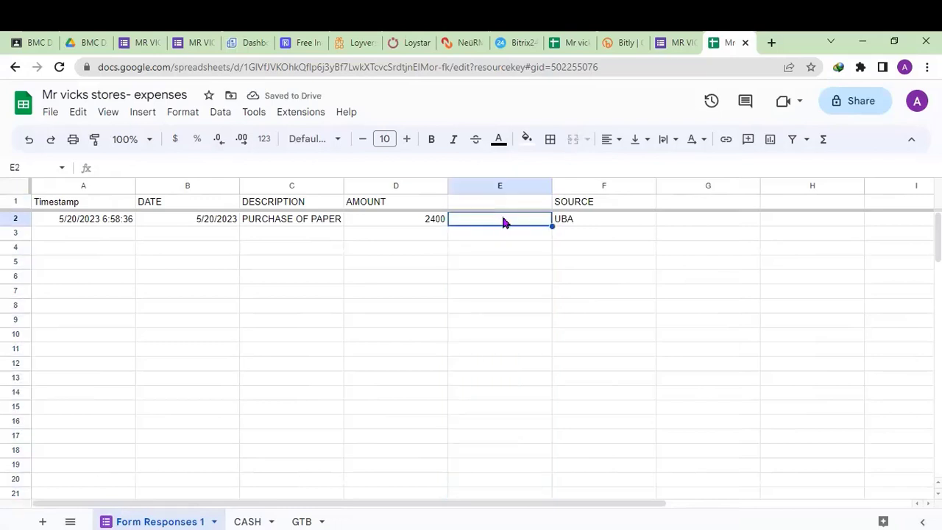
# Enter STATIONERY in cell G2 as the category of the paper purchase
pyautogui.click(694, 220)
pyautogui.write('STA')
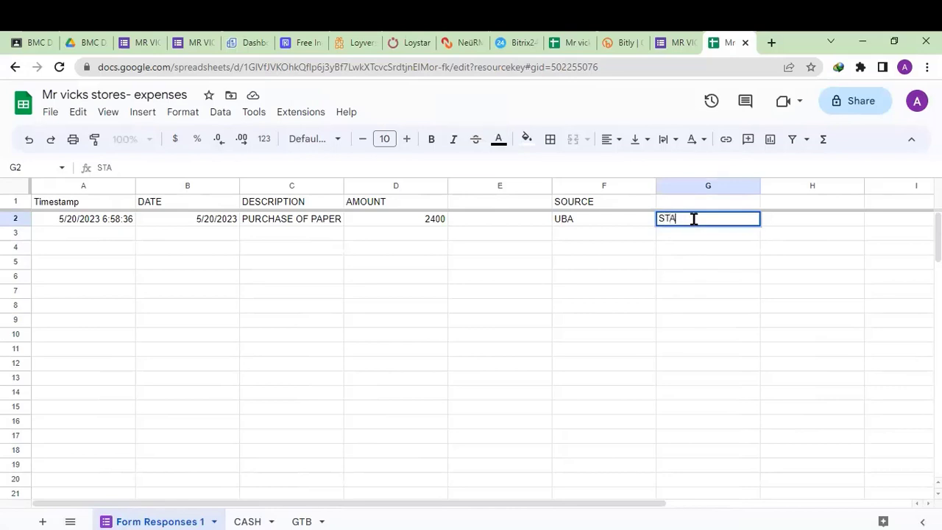
pyautogui.write('TIONERY')
pyautogui.press('Return')
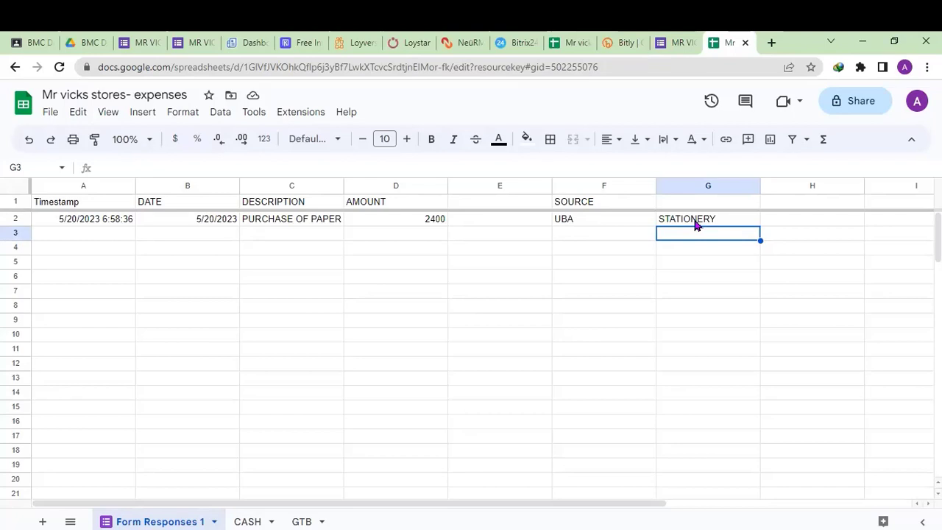
# Compare the recorded form response with the layout of the CASH sheet, ending on Form Responses 1
pyautogui.click(339, 222)
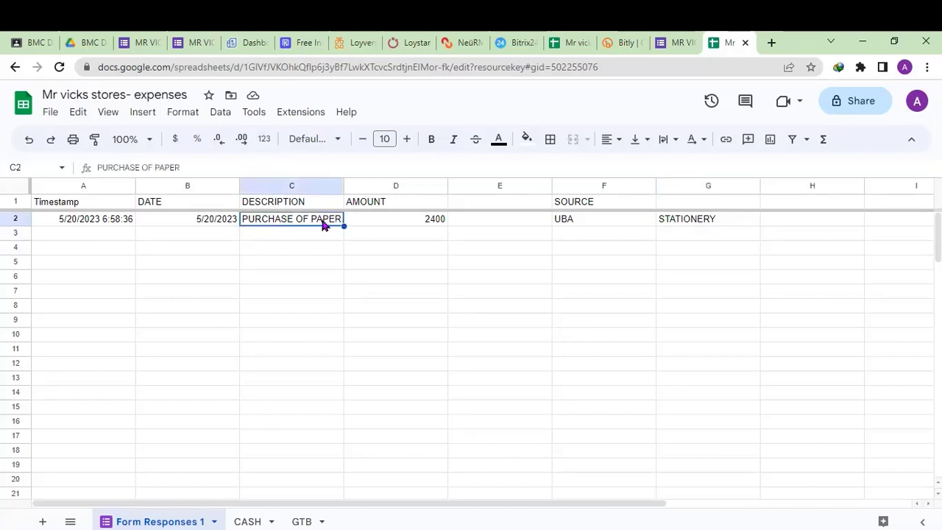
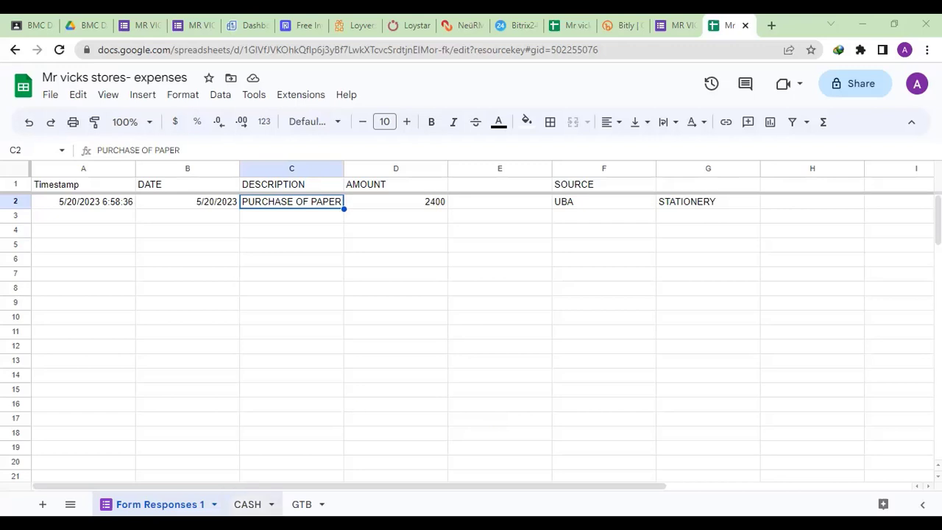
pyautogui.click(247, 504)
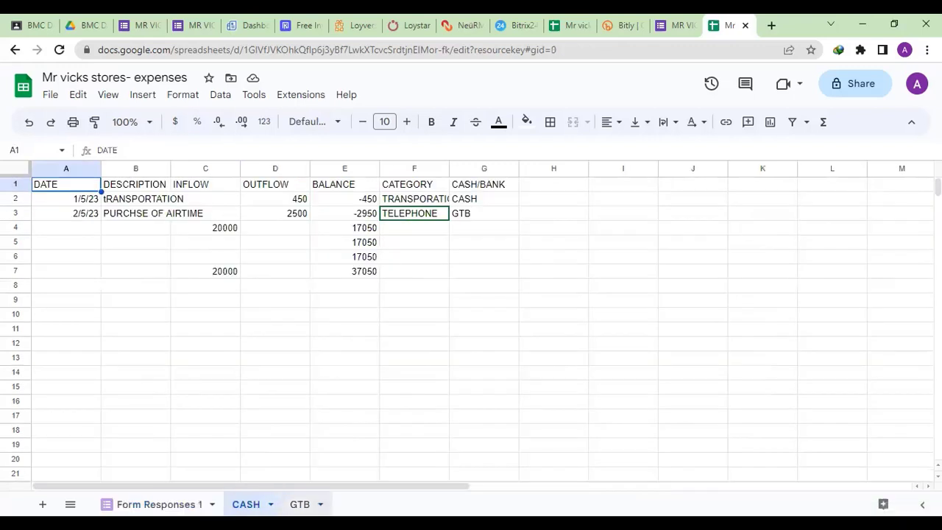
pyautogui.click(160, 504)
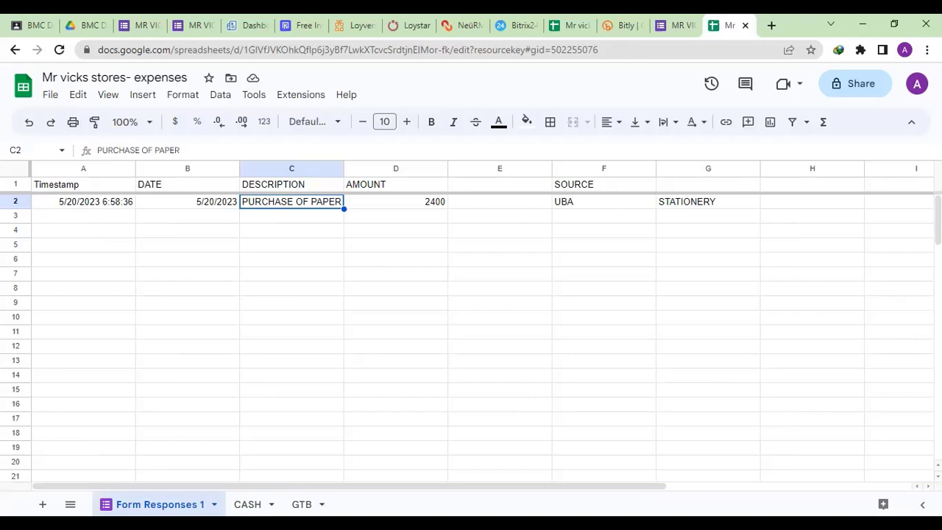
pyautogui.click(134, 421)
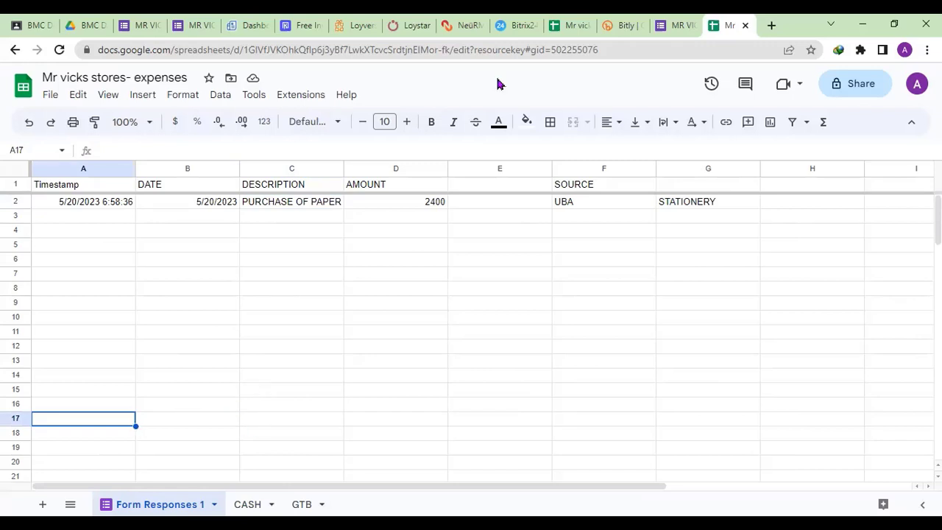
# Enter BIT.LY/VICKEXP as the web address on the MR VICKS EXP form page without loading it
pyautogui.click(675, 23)
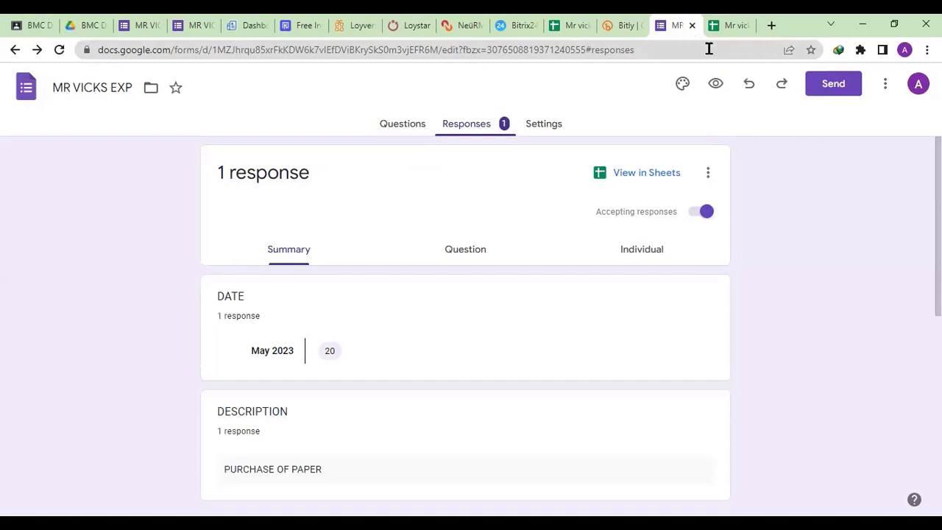
pyautogui.click(596, 50)
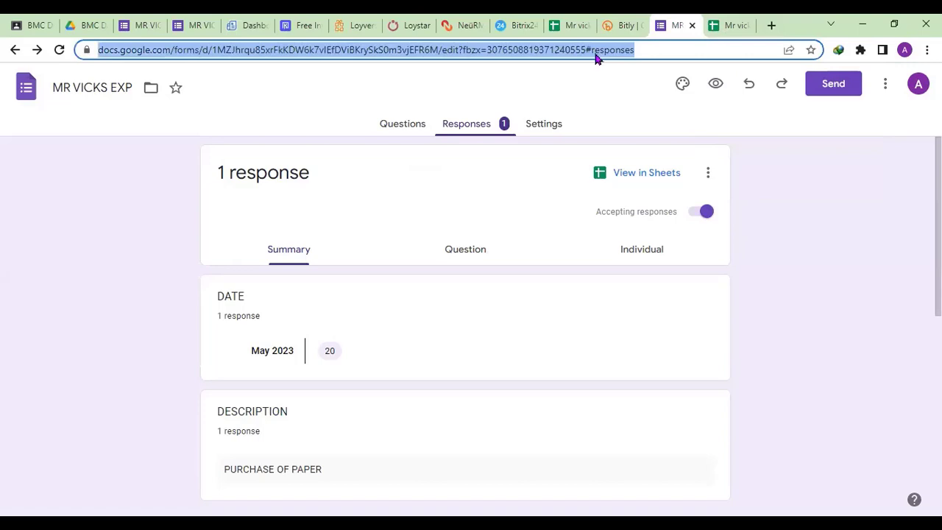
pyautogui.write('Bi')
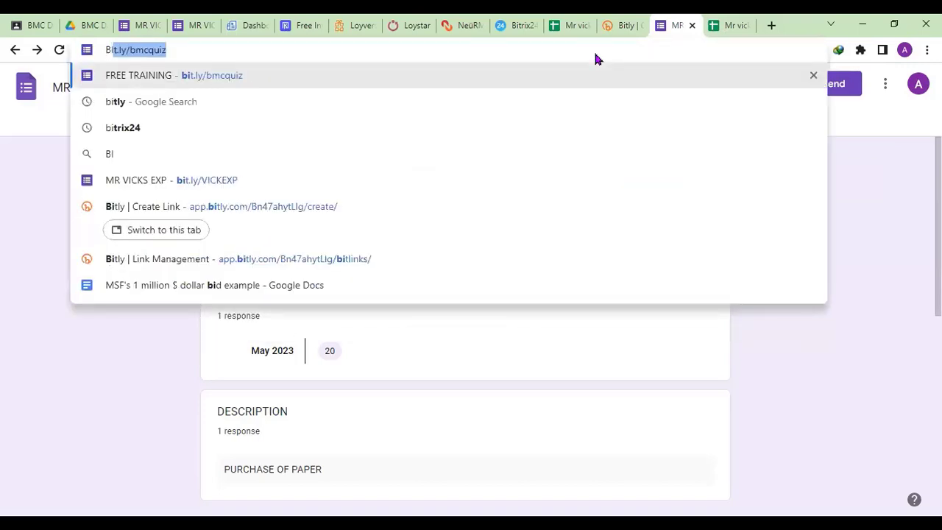
pyautogui.write('.LY')
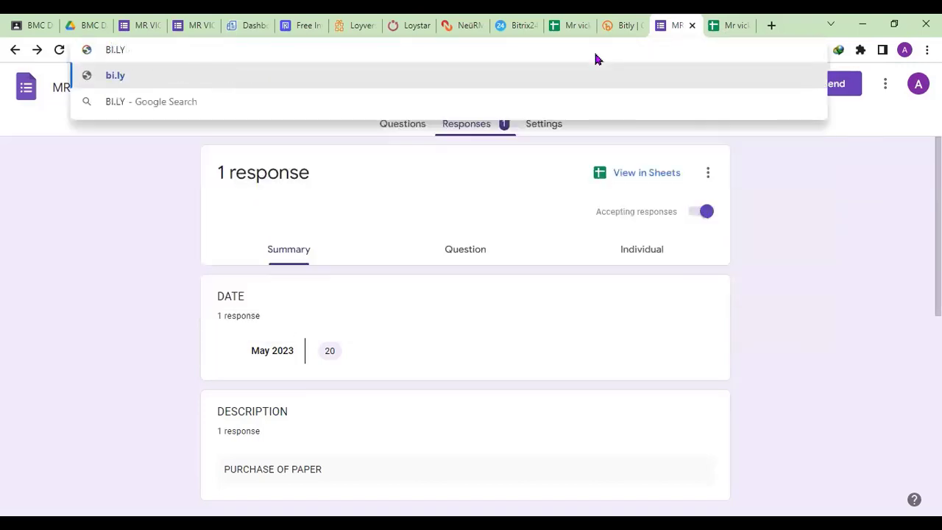
pyautogui.write('/')
pyautogui.press('BackSpace')
pyautogui.press('BackSpace')
pyautogui.press('BackSpace')
pyautogui.press('BackSpace')
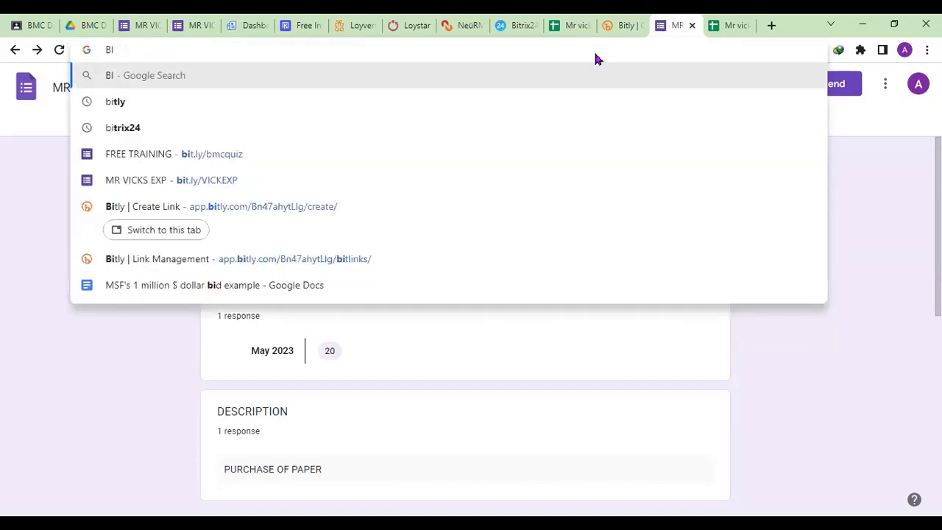
pyautogui.write('T')
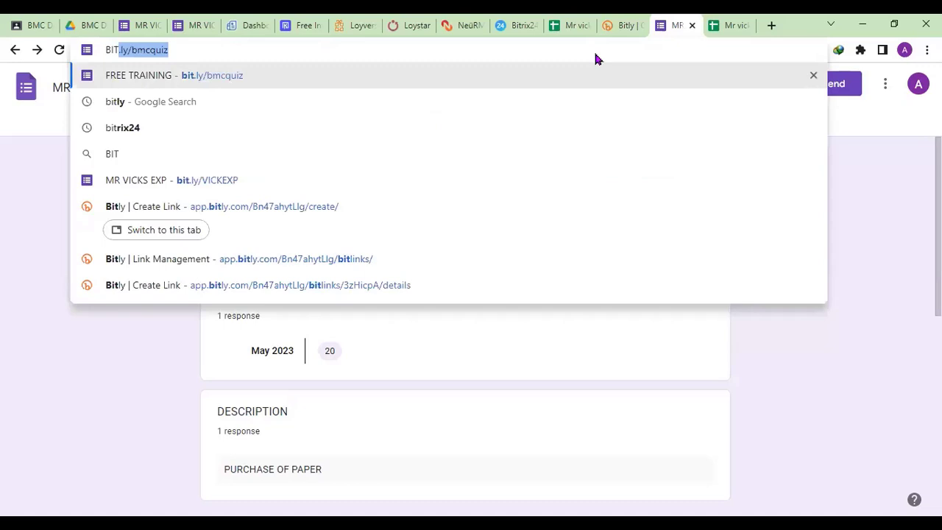
pyautogui.write('.')
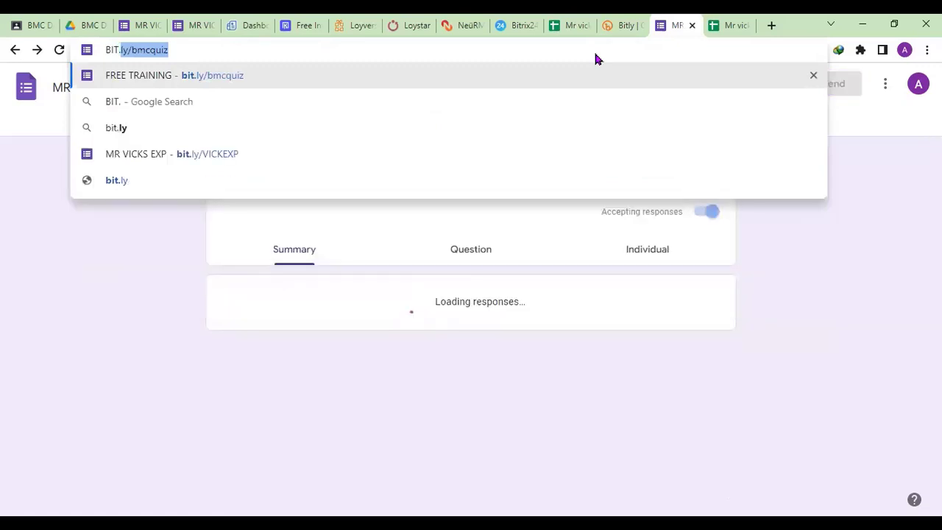
pyautogui.write('LY/')
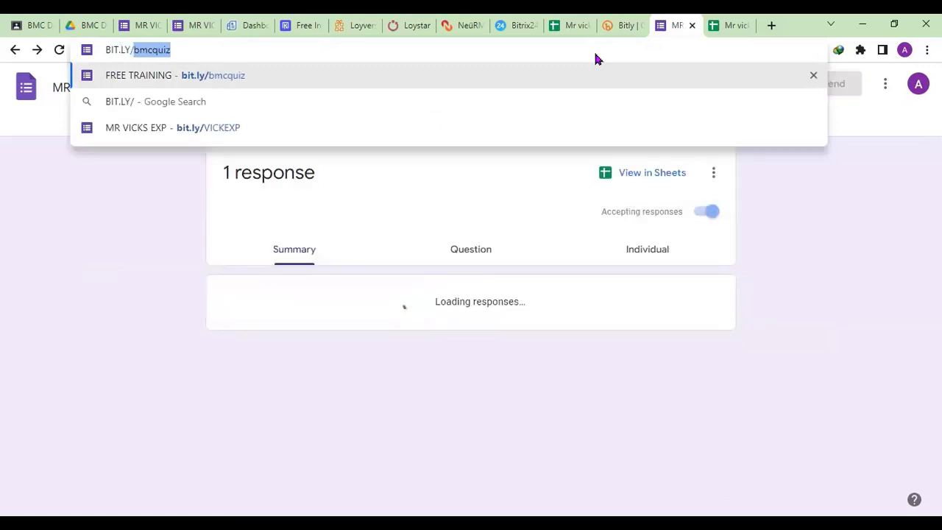
pyautogui.write('V')
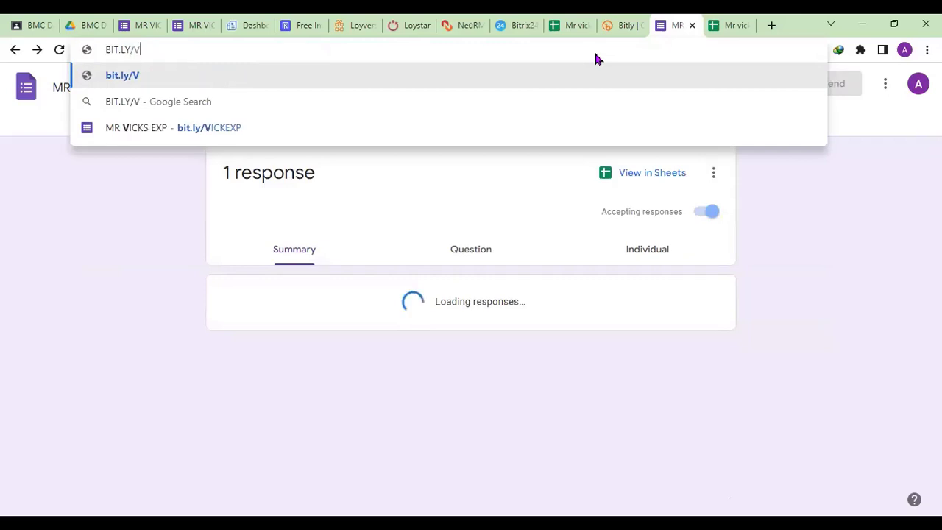
pyautogui.write('ICKEXP')
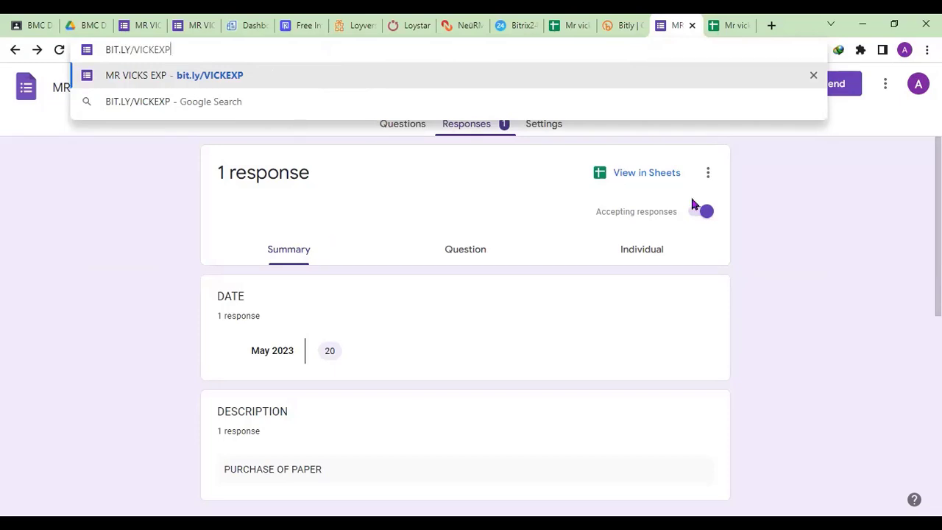
pyautogui.click(814, 208)
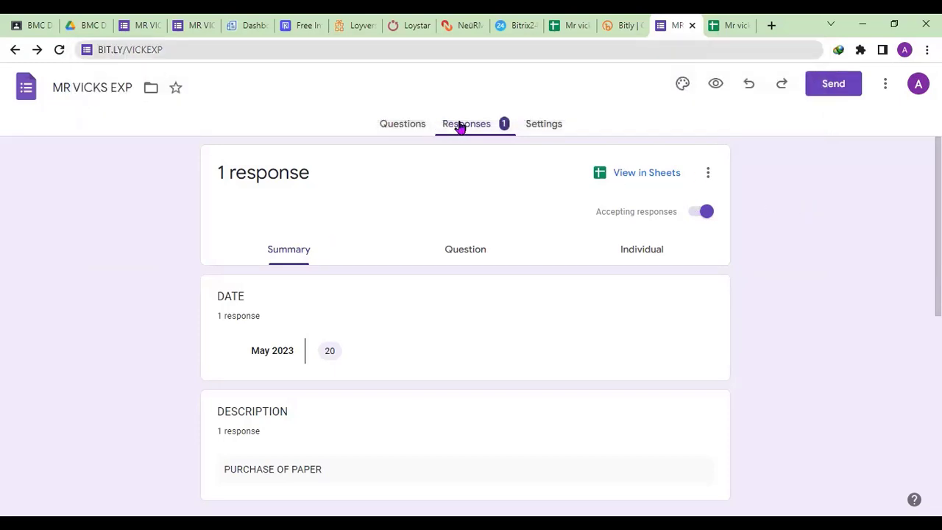
# Reload the MR VICKS EXP responses page, and switch to Bitly to view the details of the bit.ly/VICKEXP link
pyautogui.click(59, 50)
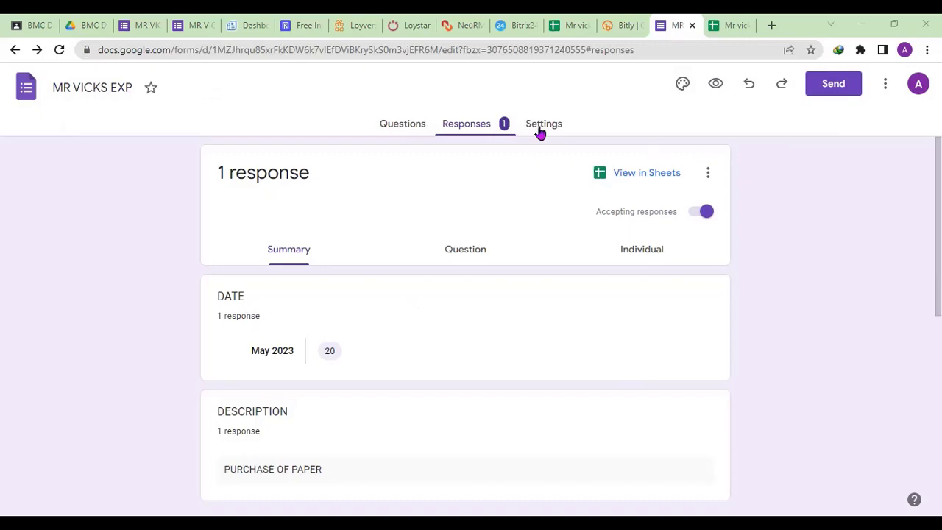
pyautogui.click(60, 50)
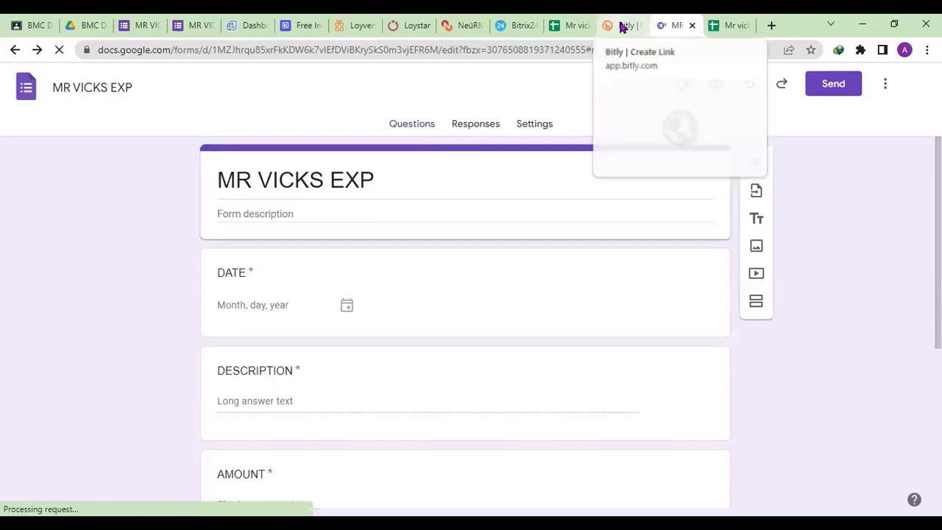
pyautogui.click(622, 26)
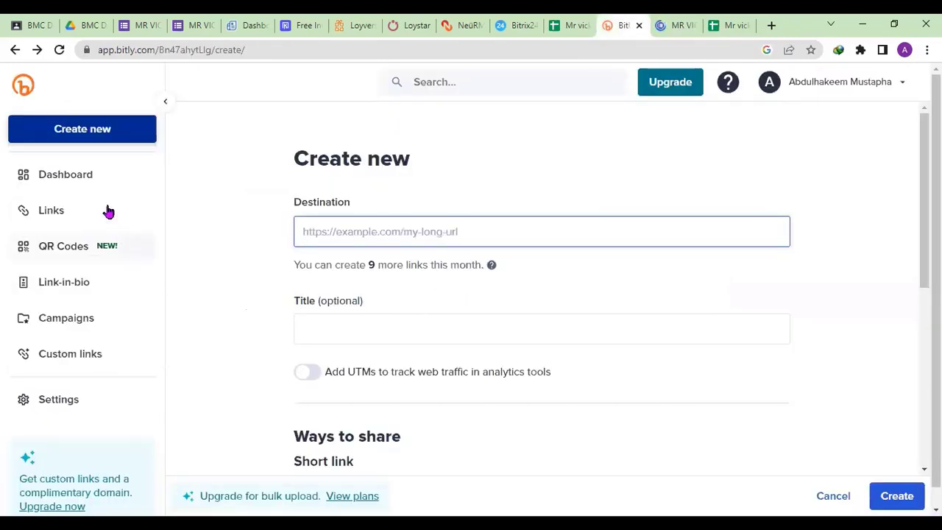
pyautogui.click(78, 177)
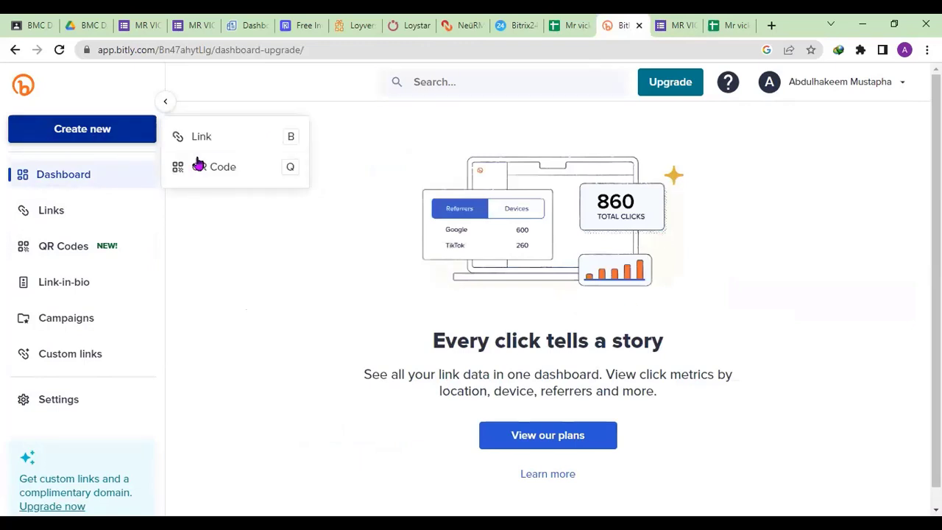
pyautogui.click(214, 143)
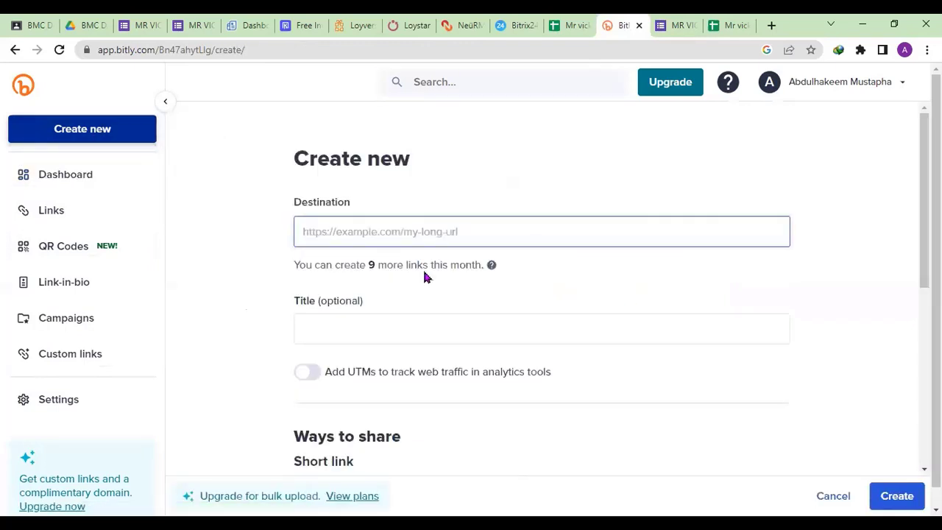
pyautogui.moveTo(924, 206); pyautogui.dragTo(924, 232)
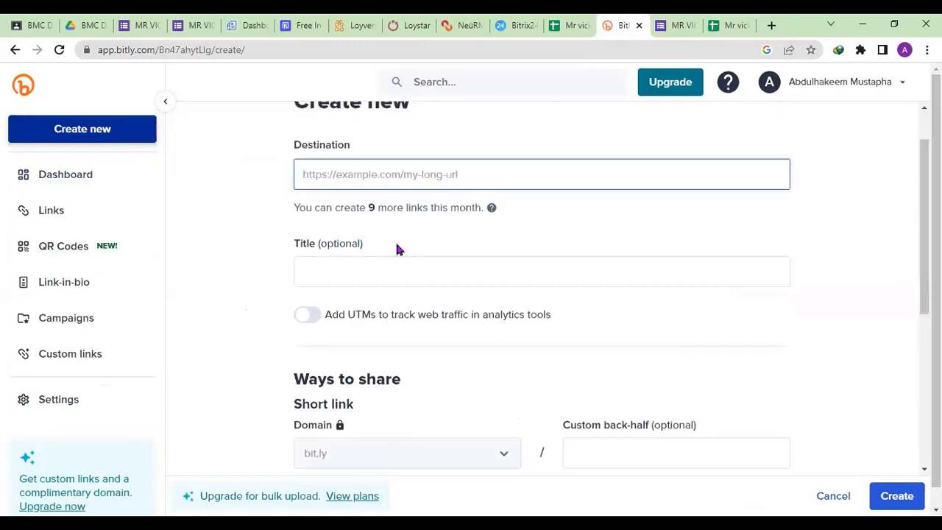
pyautogui.click(49, 210)
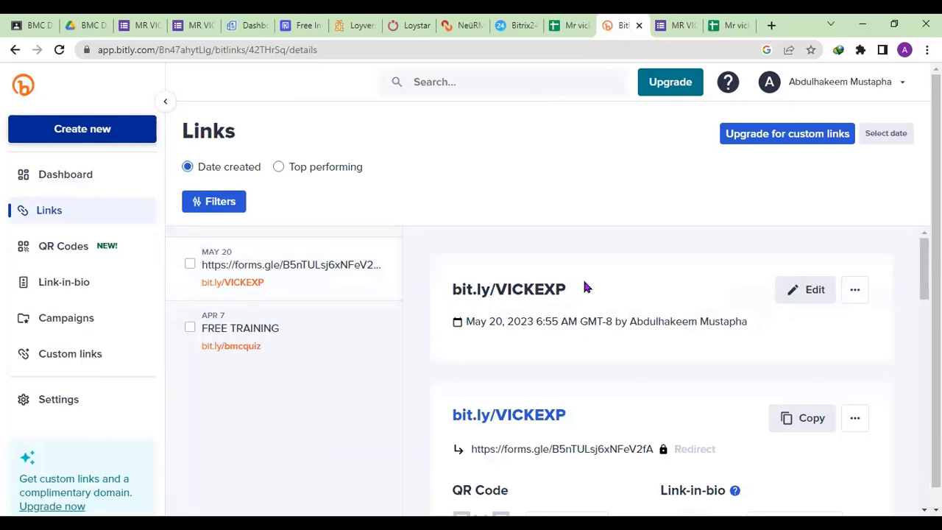
# Return to the MR VICKS EXP form and reload its responses repeatedly to check for new submissions
pyautogui.click(686, 26)
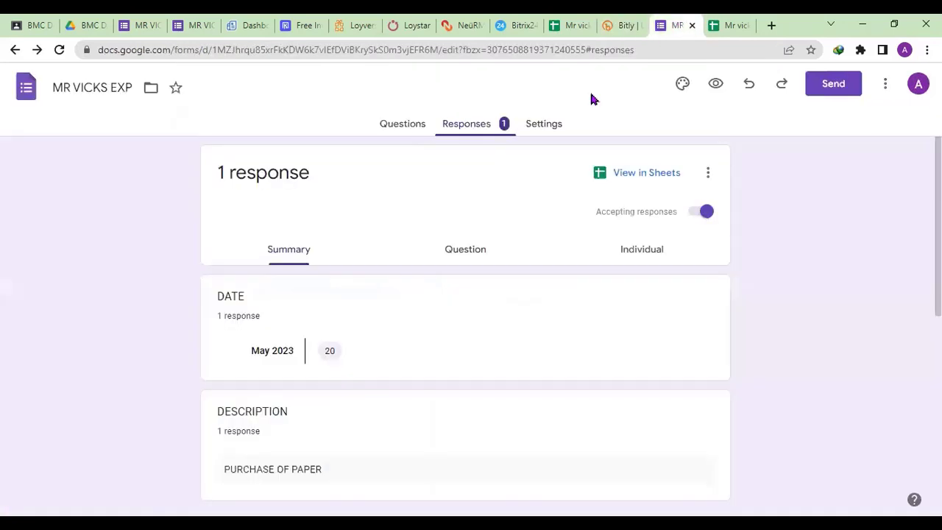
pyautogui.click(62, 50)
pyautogui.click(61, 51)
pyautogui.click(477, 125)
pyautogui.click(60, 50)
pyautogui.click(61, 50)
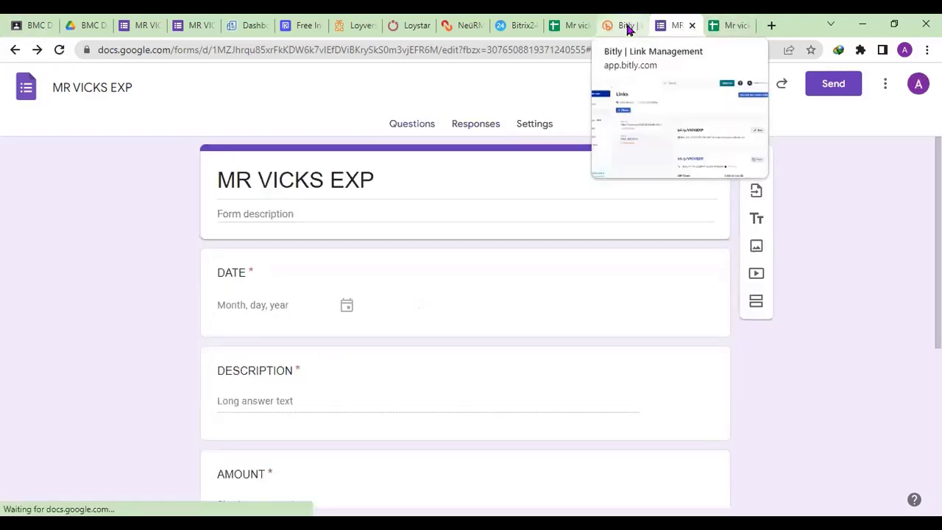
pyautogui.click(626, 26)
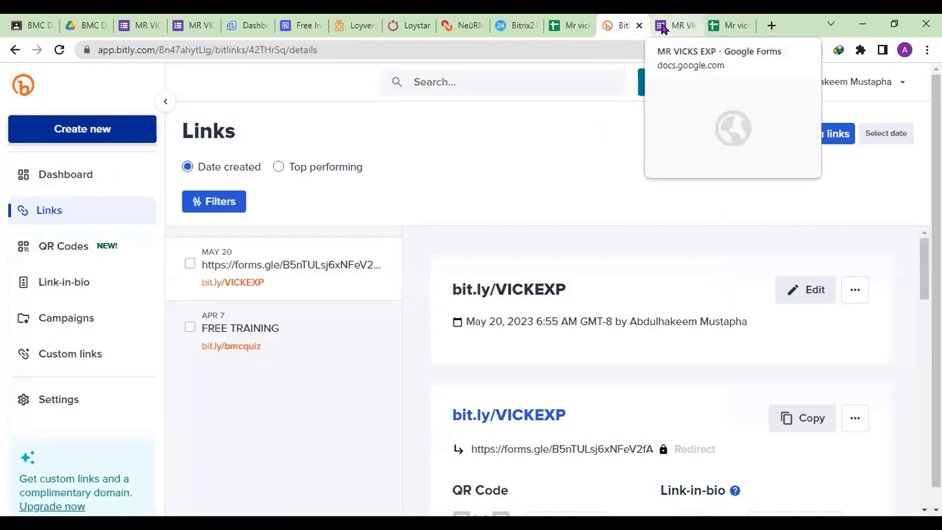
pyautogui.click(662, 27)
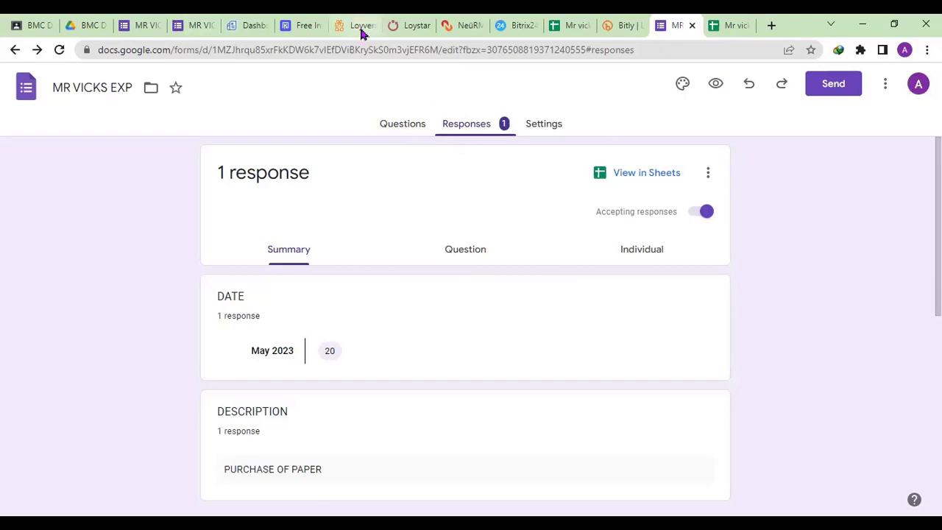
# Switch to Bitly and copy the bit.ly/VICKEXP short link
pyautogui.click(626, 25)
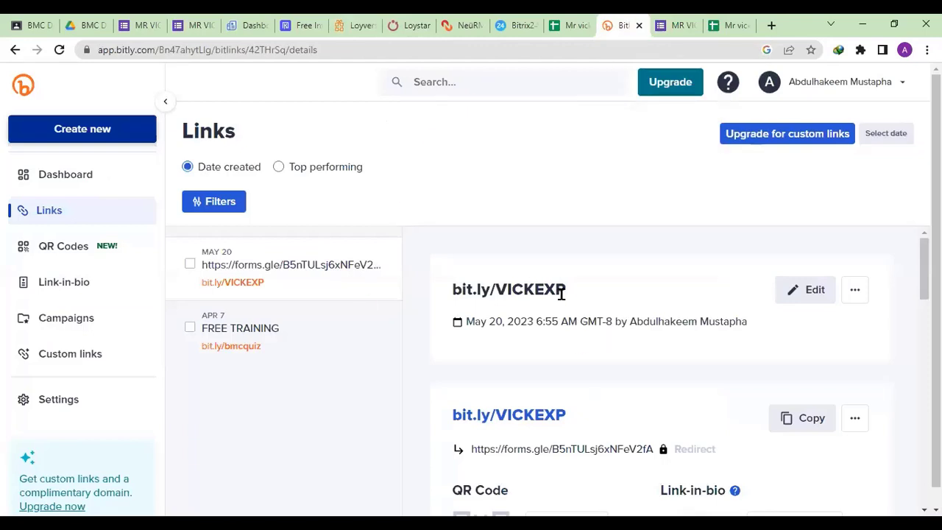
pyautogui.moveTo(585, 294); pyautogui.dragTo(447, 287)
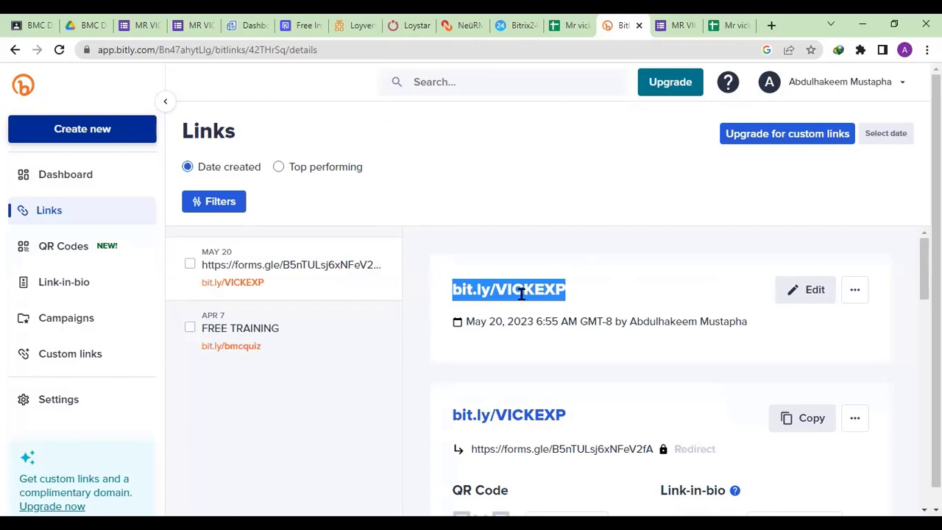
pyautogui.click(809, 424)
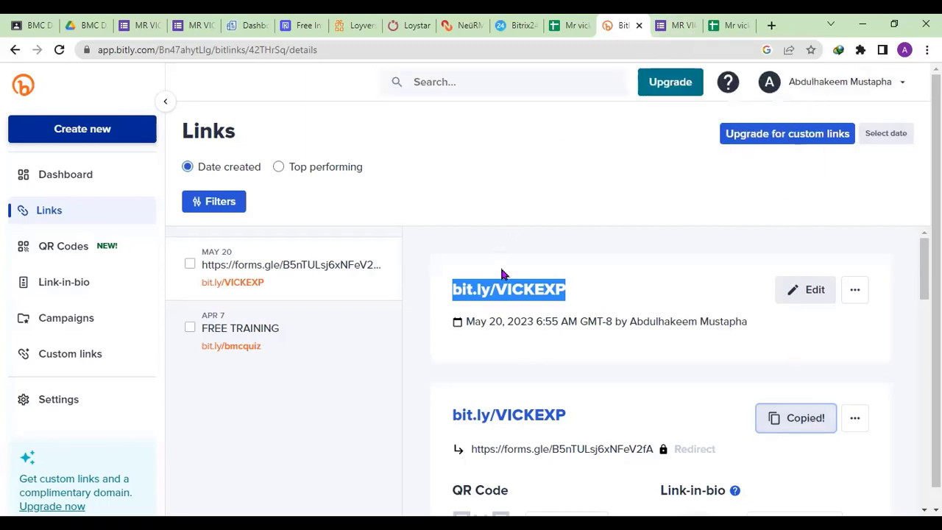
# Reload the form's responses and the Mr vicks stores- expenses spreadsheet to check for newly submitted expenses in Form Responses 1
pyautogui.click(680, 32)
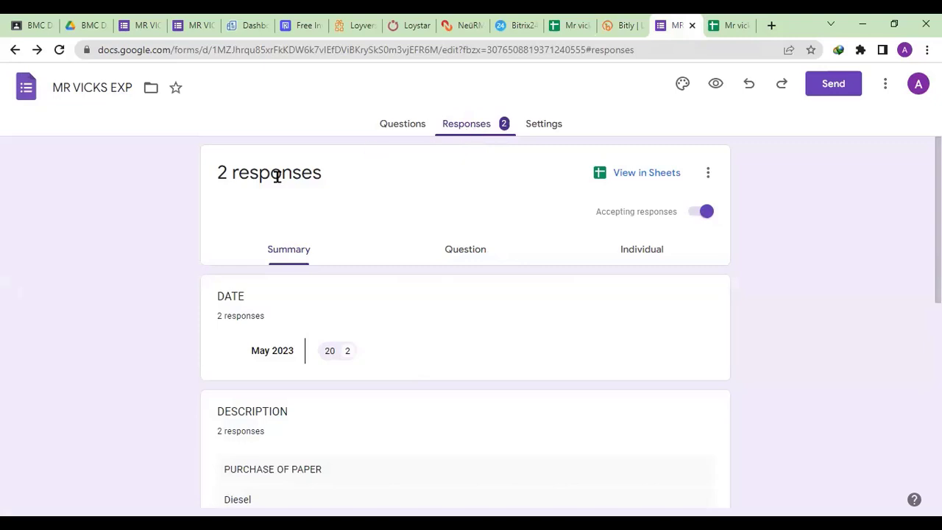
pyautogui.click(60, 50)
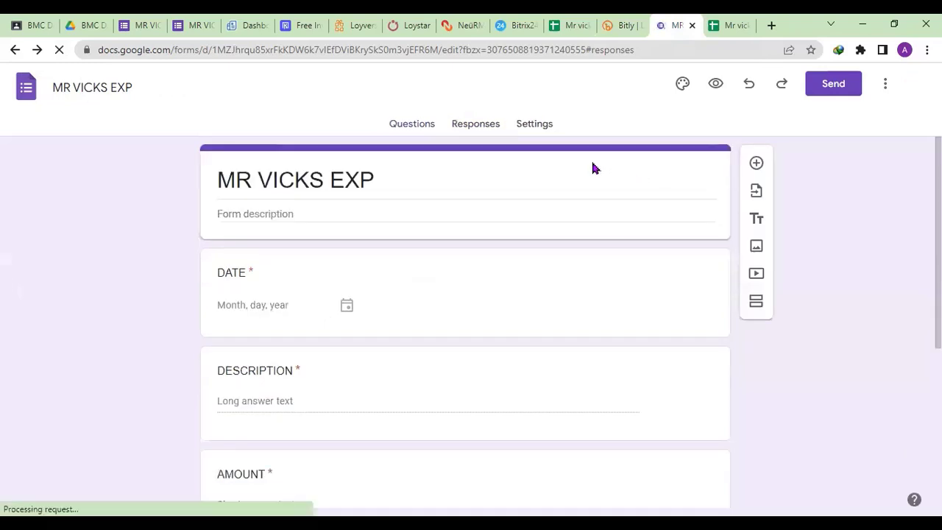
pyautogui.click(728, 25)
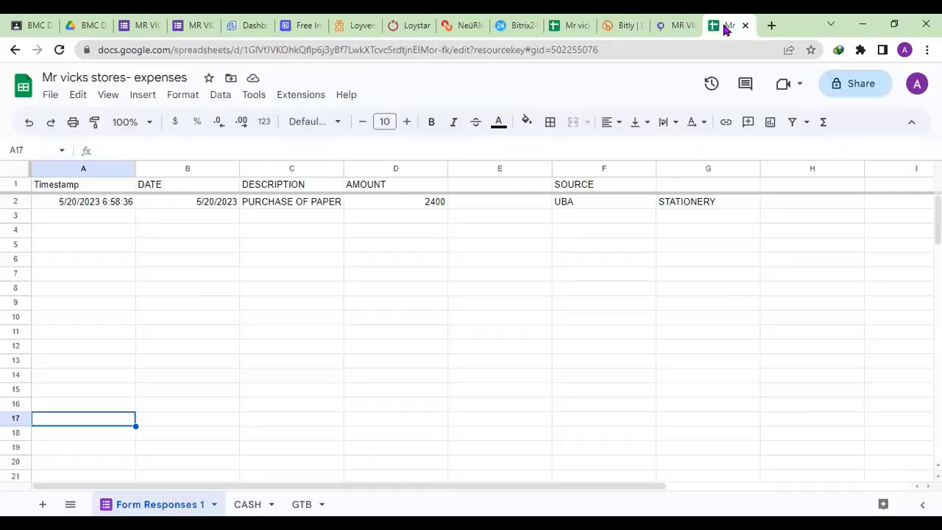
pyautogui.click(61, 49)
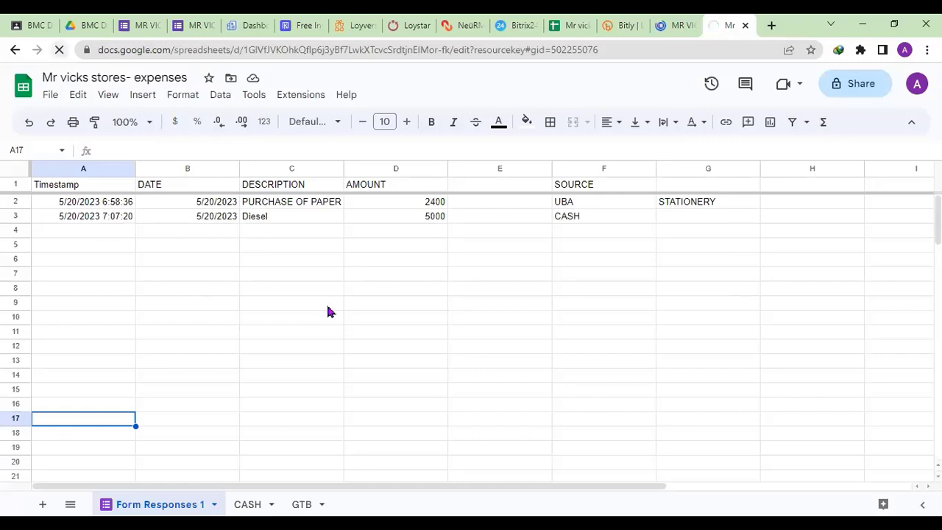